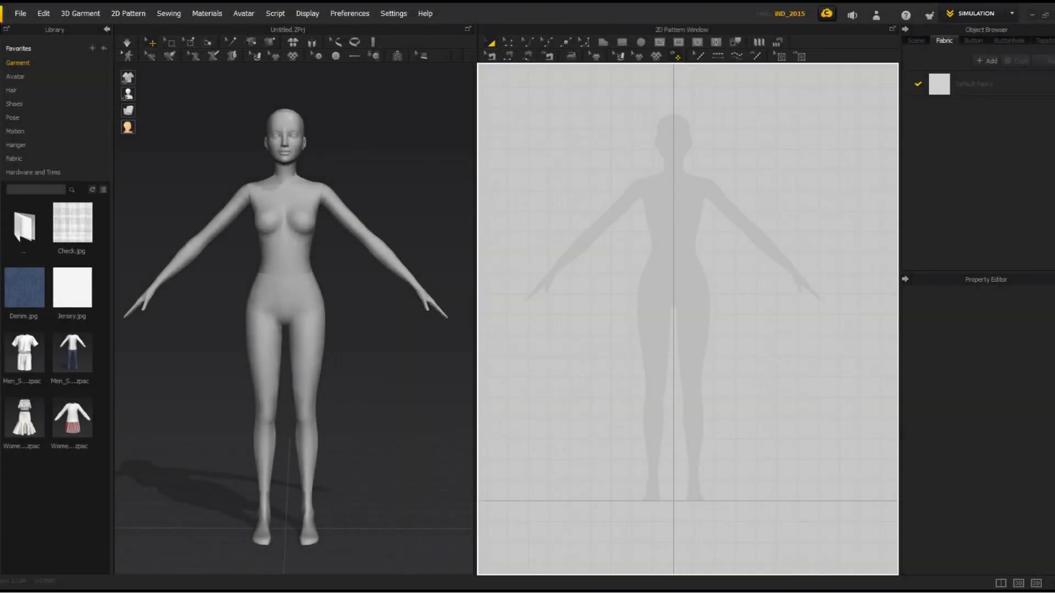
# Replace the current avatar with Sims 4 Female Avatar.avt, using the Open load type.
pyautogui.moveTo(476, 236); pyautogui.dragTo(499, 236)
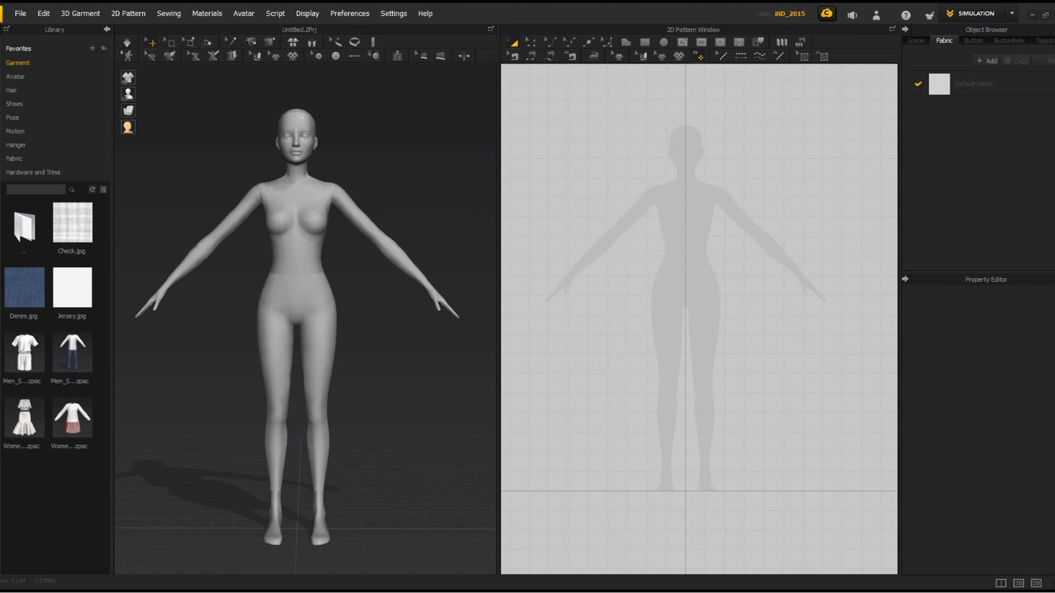
pyautogui.click(21, 13)
pyautogui.moveTo(33, 44)
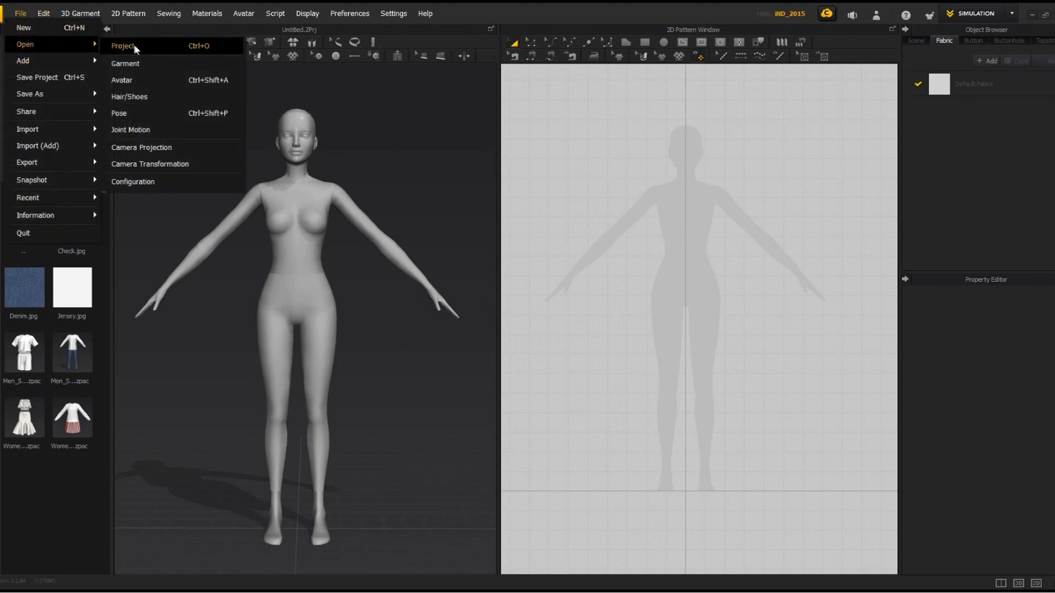
pyautogui.click(141, 77)
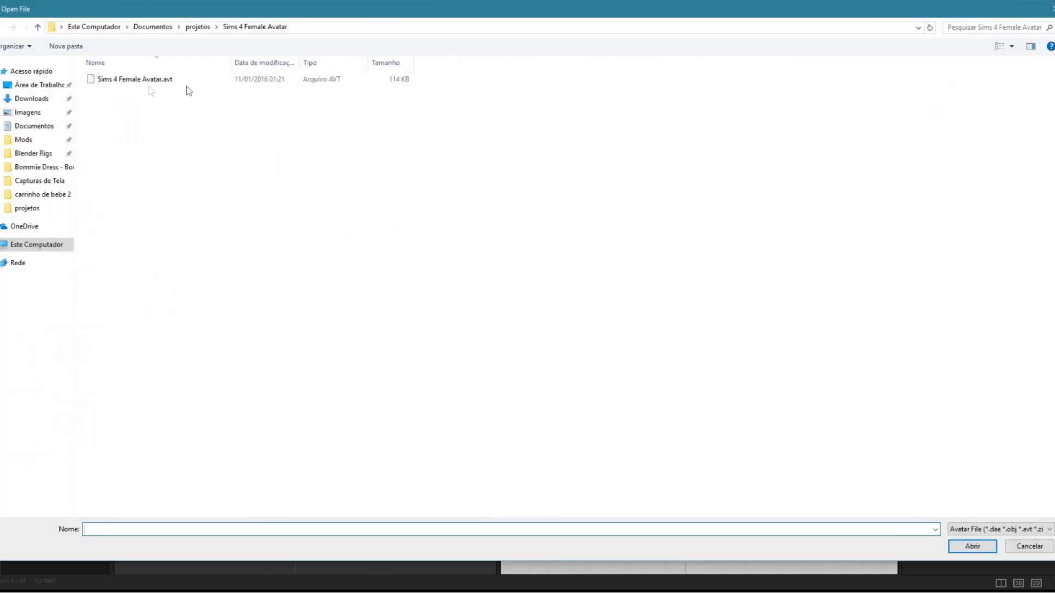
pyautogui.click(189, 79)
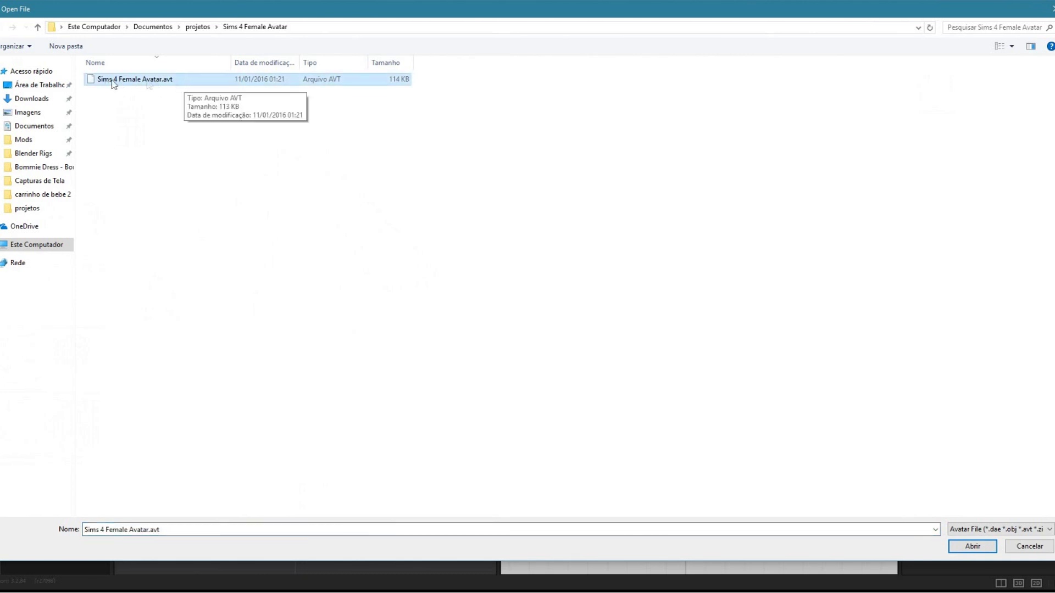
pyautogui.click(977, 549)
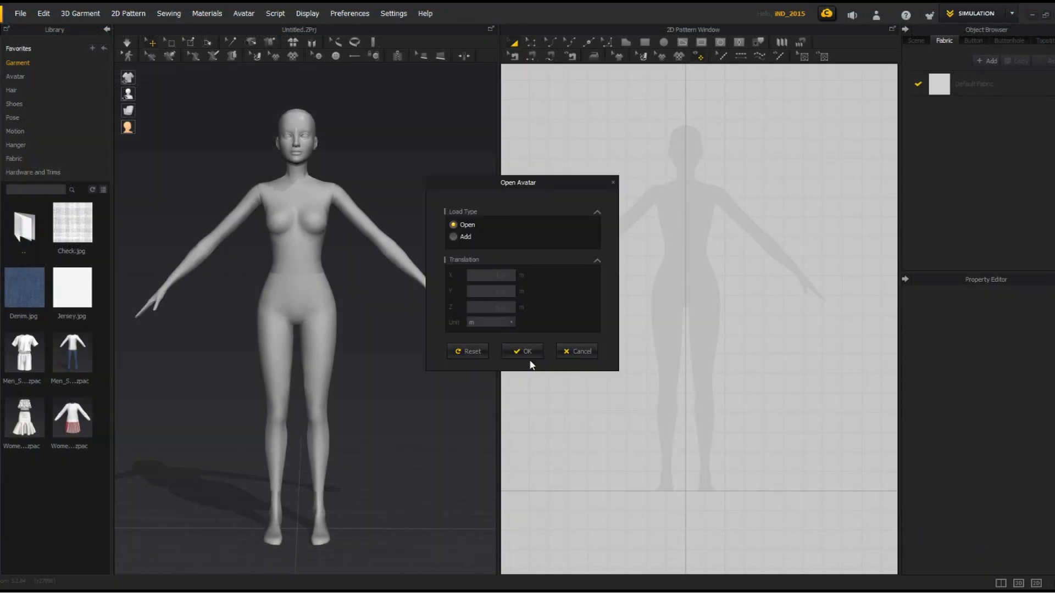
pyautogui.click(529, 355)
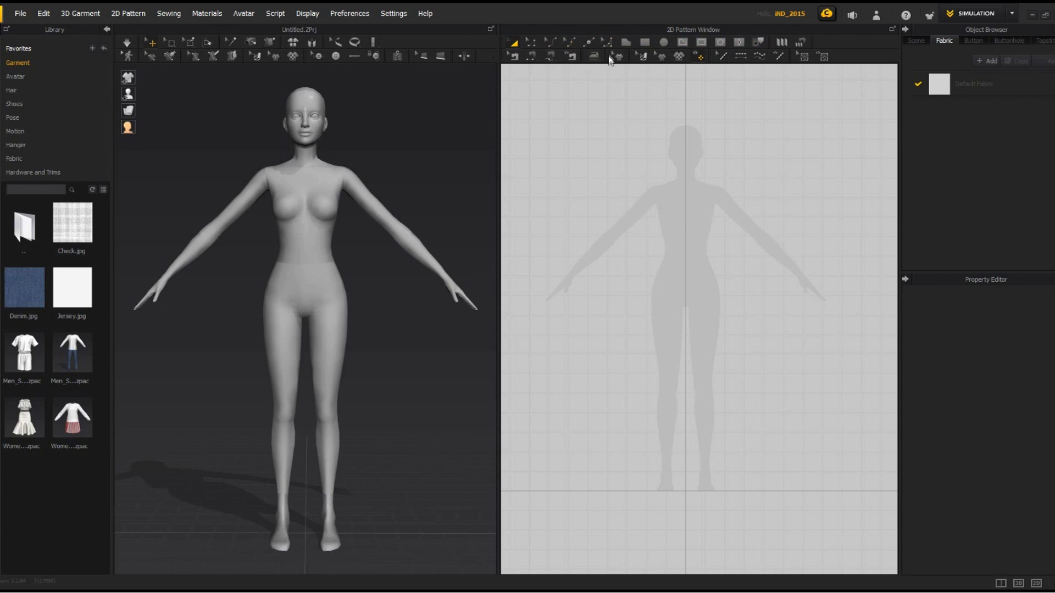
# Draw a small six-sided polygon pattern beside the silhouette's head and shift the piece slightly in 3D.
pyautogui.click(663, 42)
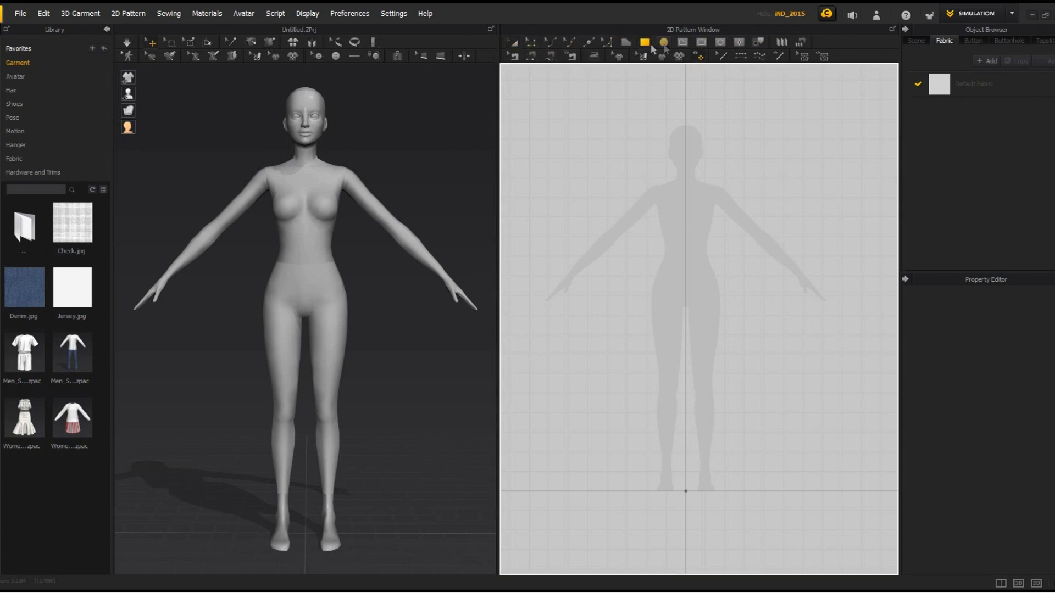
pyautogui.click(645, 42)
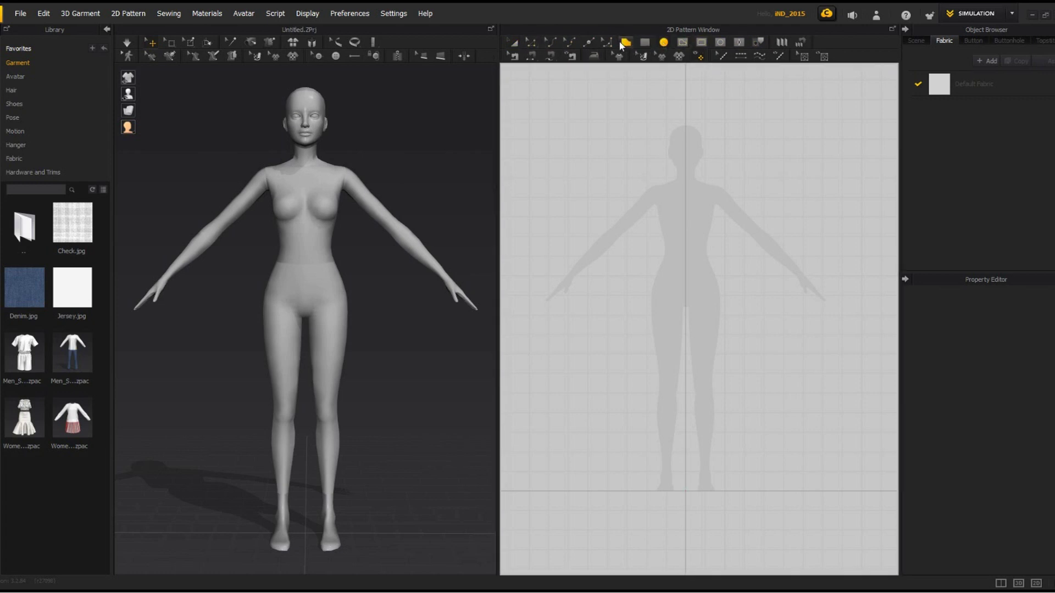
pyautogui.click(626, 42)
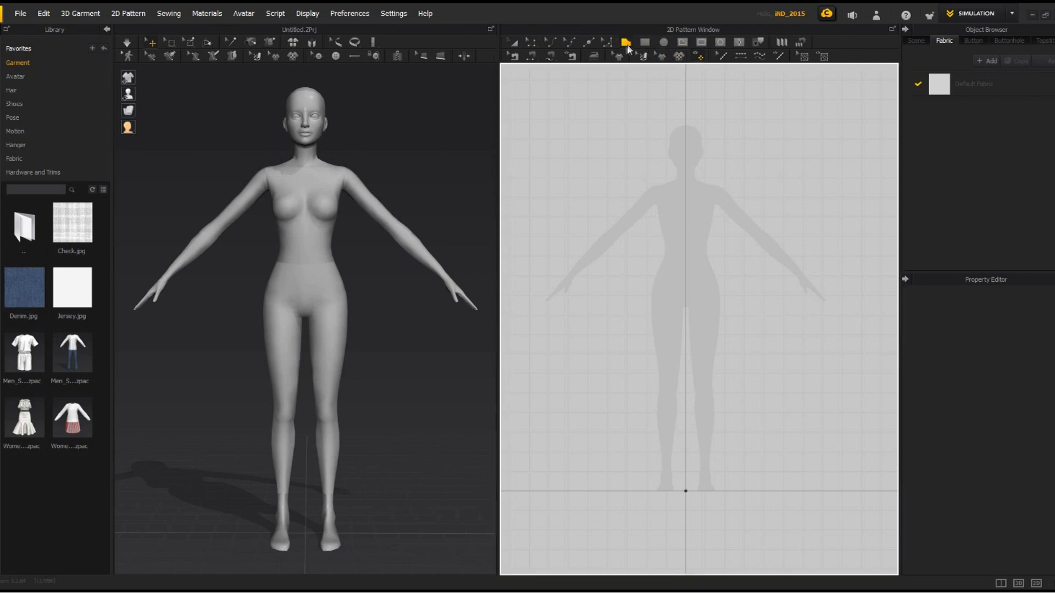
pyautogui.click(586, 98)
pyautogui.click(643, 98)
pyautogui.click(637, 133)
pyautogui.click(607, 151)
pyautogui.click(579, 133)
pyautogui.click(569, 110)
pyautogui.click(586, 98)
pyautogui.moveTo(305, 247); pyautogui.dragTo(309, 314, button='middle')
pyautogui.moveTo(218, 141); pyautogui.dragTo(239, 160)
# Draw a tall rectangular pattern about 2227 mm in perimeter beside the silhouette's head and torso, and shift the piece slightly in 3D.
pyautogui.click(645, 42)
pyautogui.moveTo(696, 85); pyautogui.dragTo(770, 229)
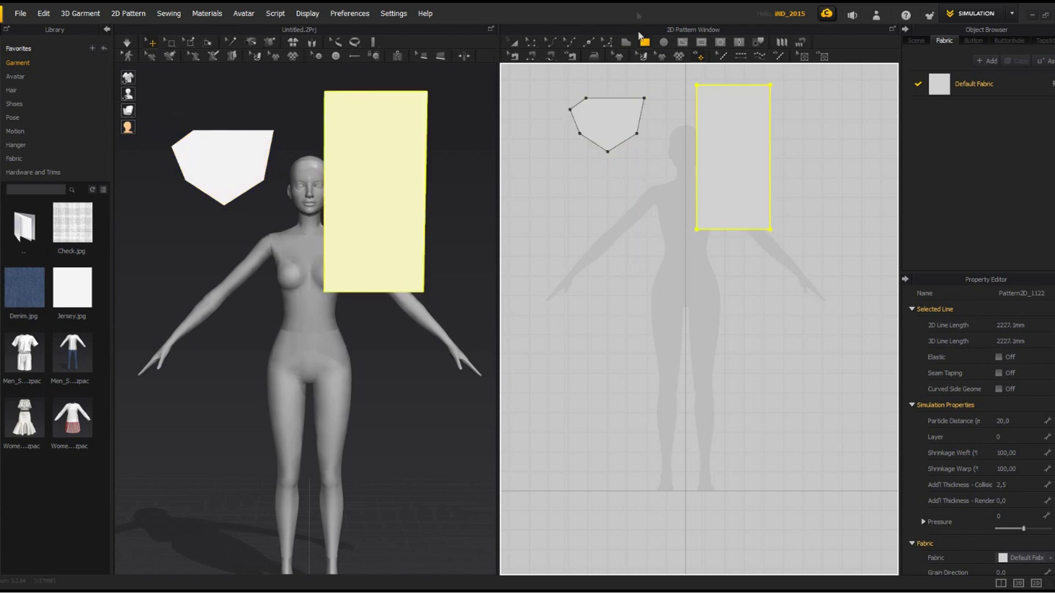
pyautogui.moveTo(400, 196); pyautogui.dragTo(403, 191)
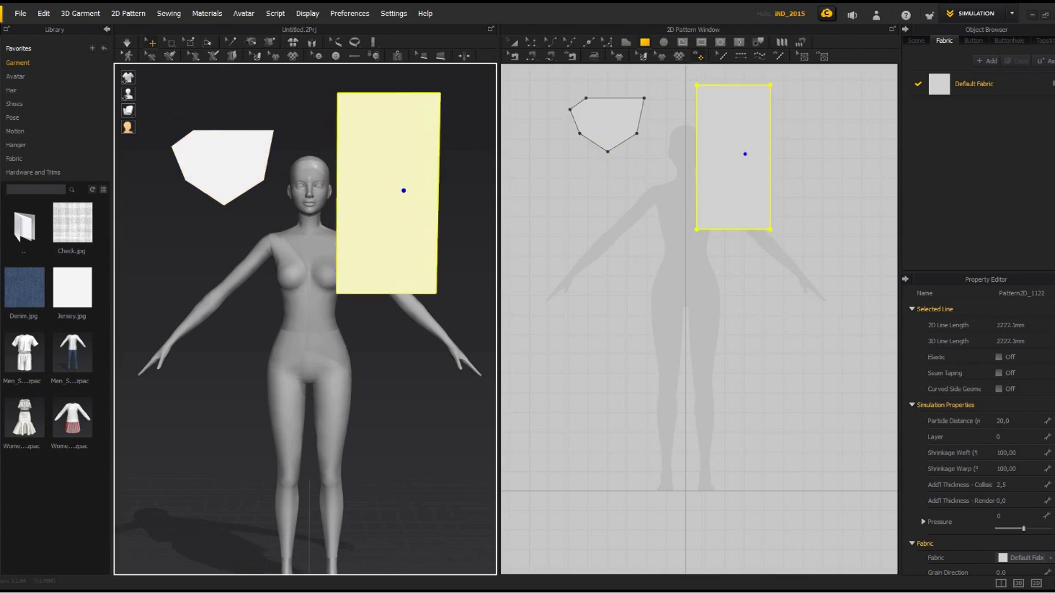
# Draw a circular pattern about 2370 mm in circumference over the silhouette's hips and legs.
pyautogui.click(663, 42)
pyautogui.moveTo(574, 280); pyautogui.dragTo(721, 428)
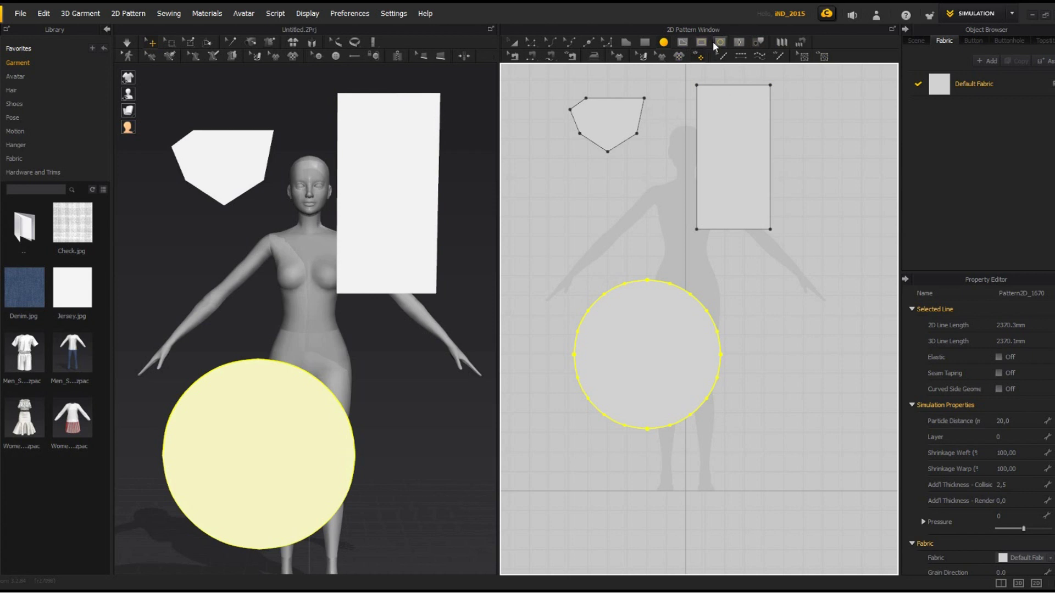
# Add an internal rectangle about 1055 mm in perimeter inside the rectangular piece and an internal circle about 998 mm around inside the circular piece.
pyautogui.click(681, 44)
pyautogui.moveTo(718, 107); pyautogui.dragTo(743, 185)
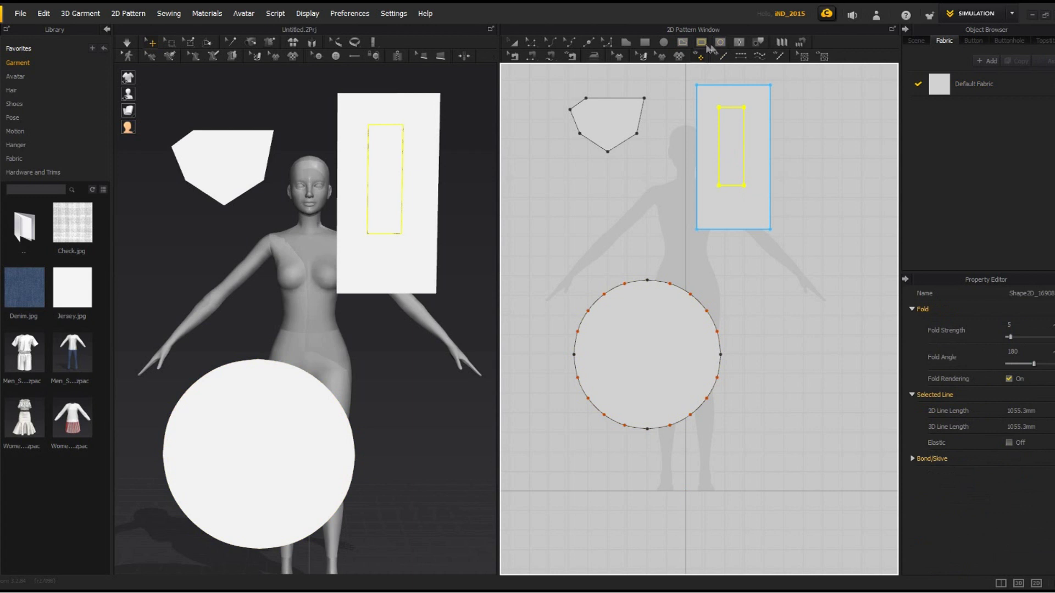
pyautogui.moveTo(622, 328); pyautogui.dragTo(681, 391)
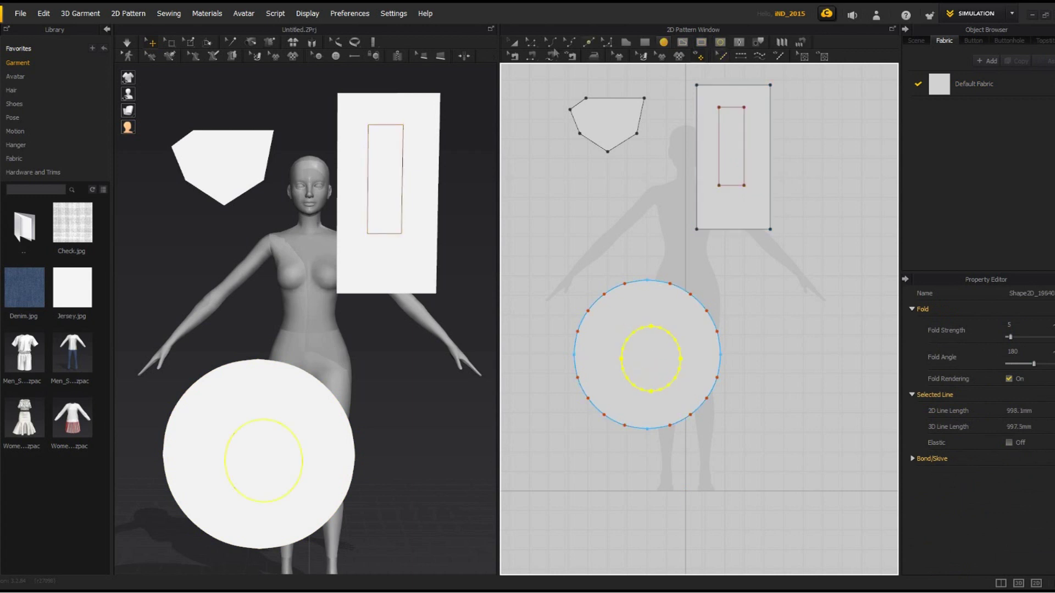
# Move the internal circle to the centre of the circular pattern.
pyautogui.press('a')
pyautogui.moveTo(652, 357); pyautogui.dragTo(645, 353)
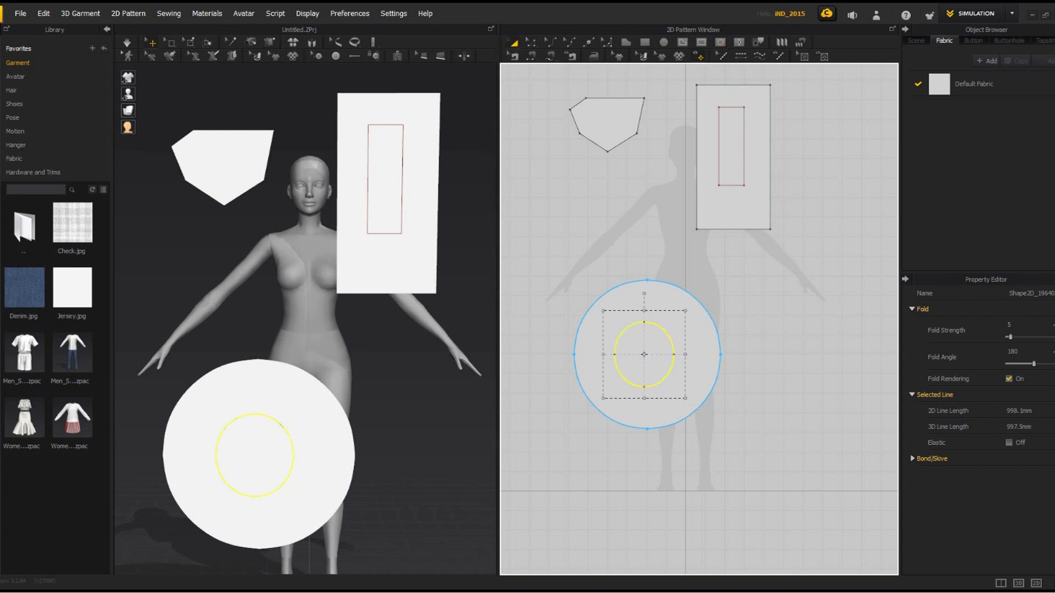
pyautogui.click(316, 478)
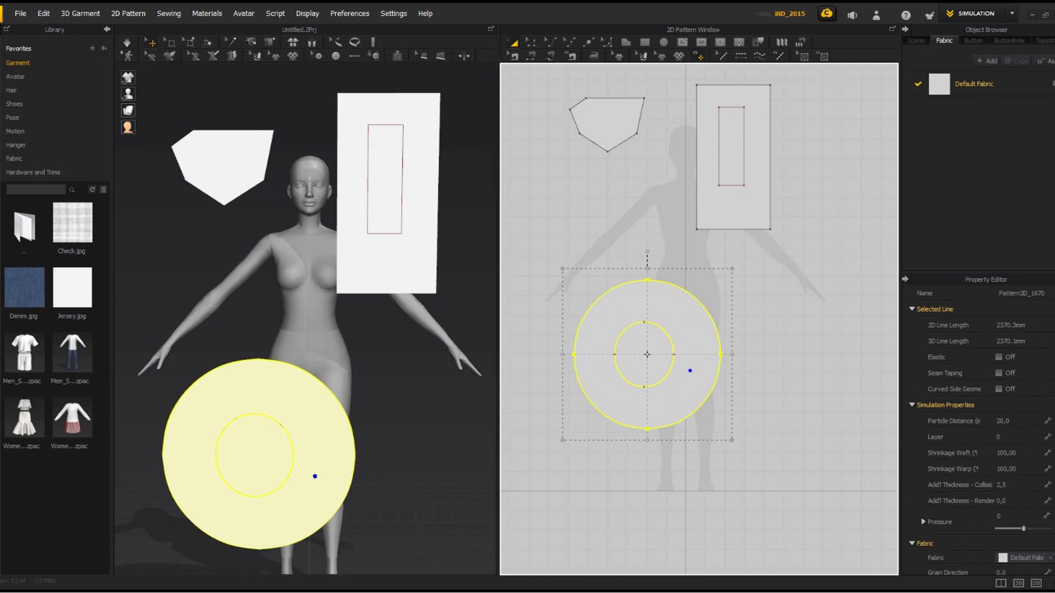
pyautogui.click(672, 365)
pyautogui.moveTo(650, 354); pyautogui.dragTo(654, 355)
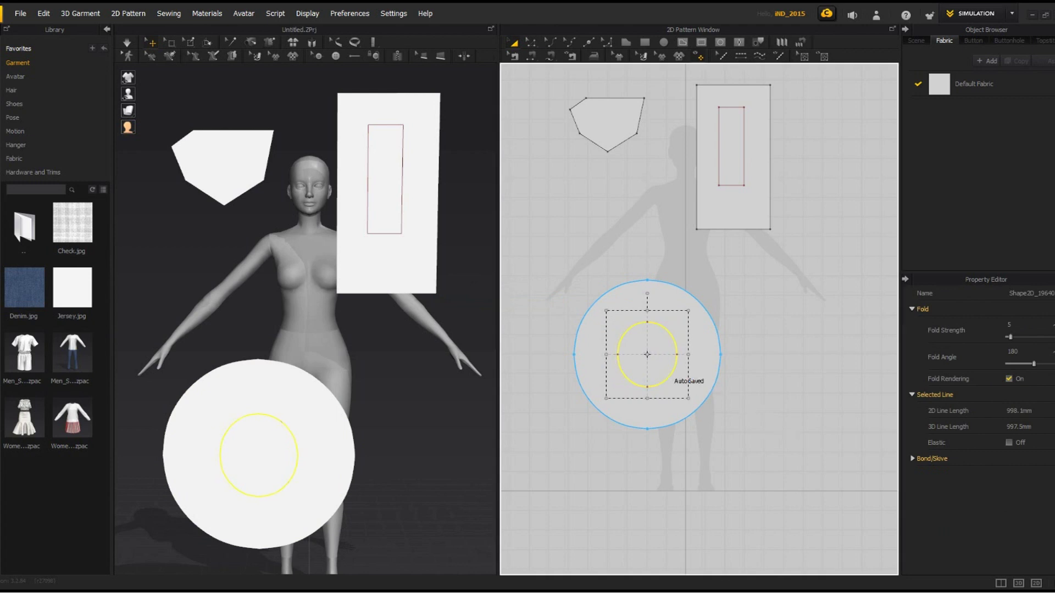
# Convert the internal circle to a hole.
pyautogui.rightClick(660, 368)
pyautogui.click(544, 147)
pyautogui.rightClick(637, 370)
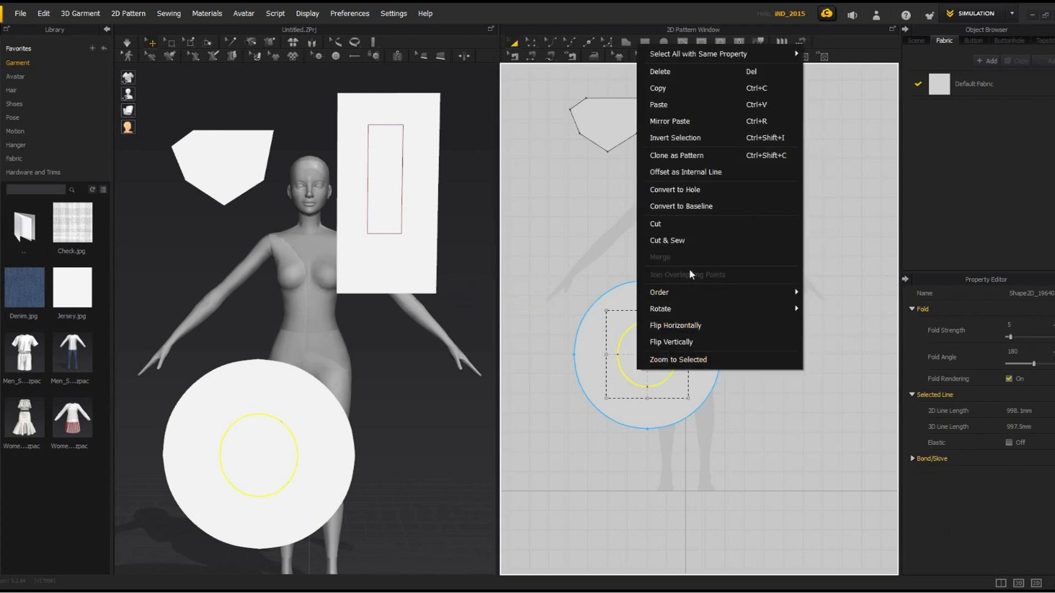
pyautogui.click(710, 192)
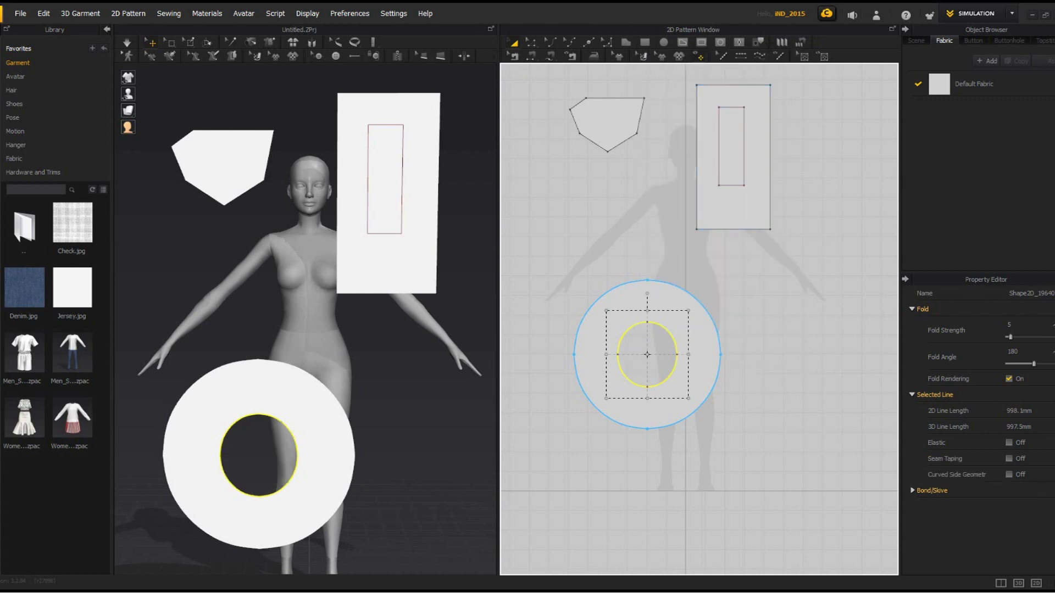
# Move the ring-shaped piece in 3D until it is centred in front of the avatar's hips and thighs.
pyautogui.moveTo(315, 473); pyautogui.dragTo(351, 412)
pyautogui.click(353, 447)
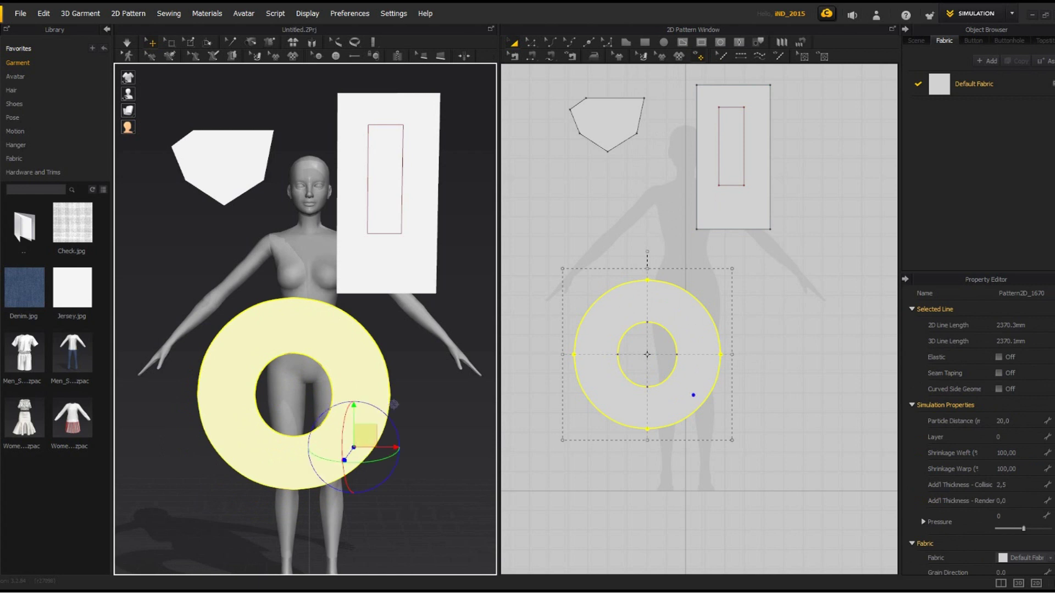
pyautogui.moveTo(284, 459); pyautogui.dragTo(300, 468)
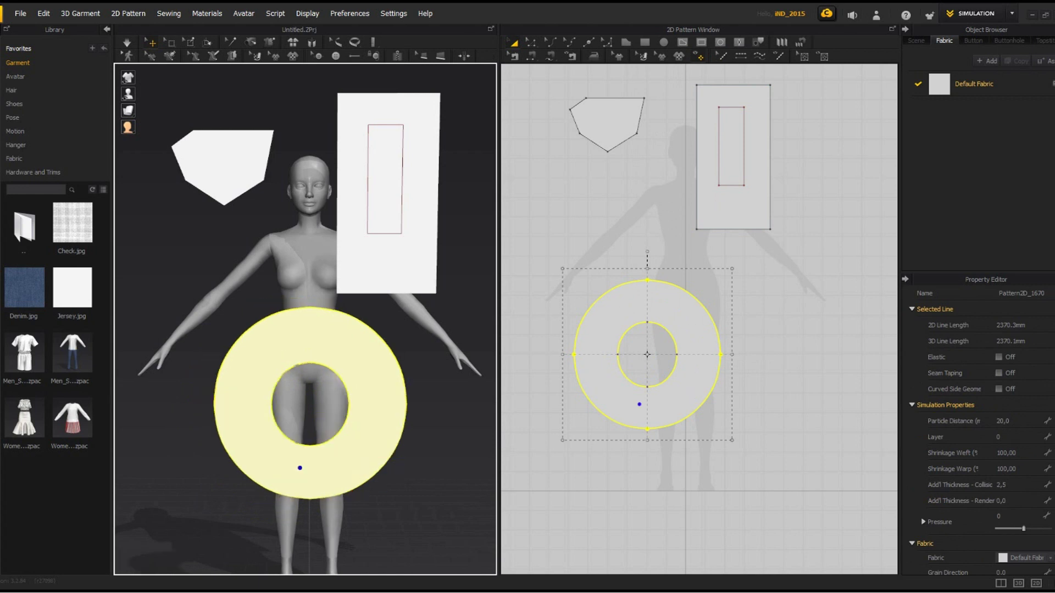
# Delete the rectangular and polygon pattern pieces, keeping only the ring.
pyautogui.click(405, 271)
pyautogui.press('Delete')
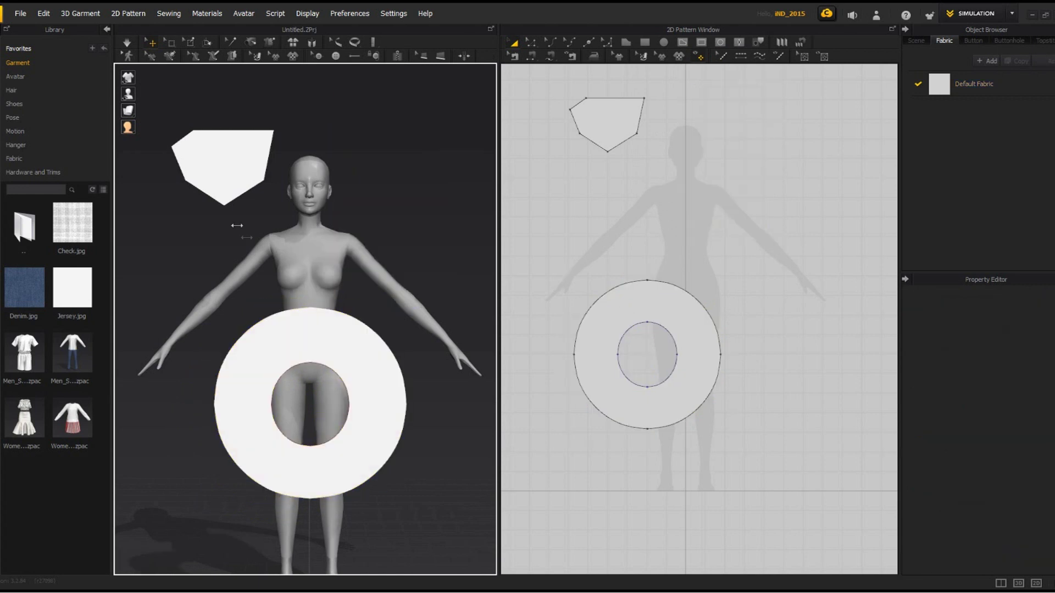
pyautogui.click(223, 165)
pyautogui.press('Delete')
# Rotate the ring piece in 3D so that it lies nearly horizontal.
pyautogui.click(387, 357)
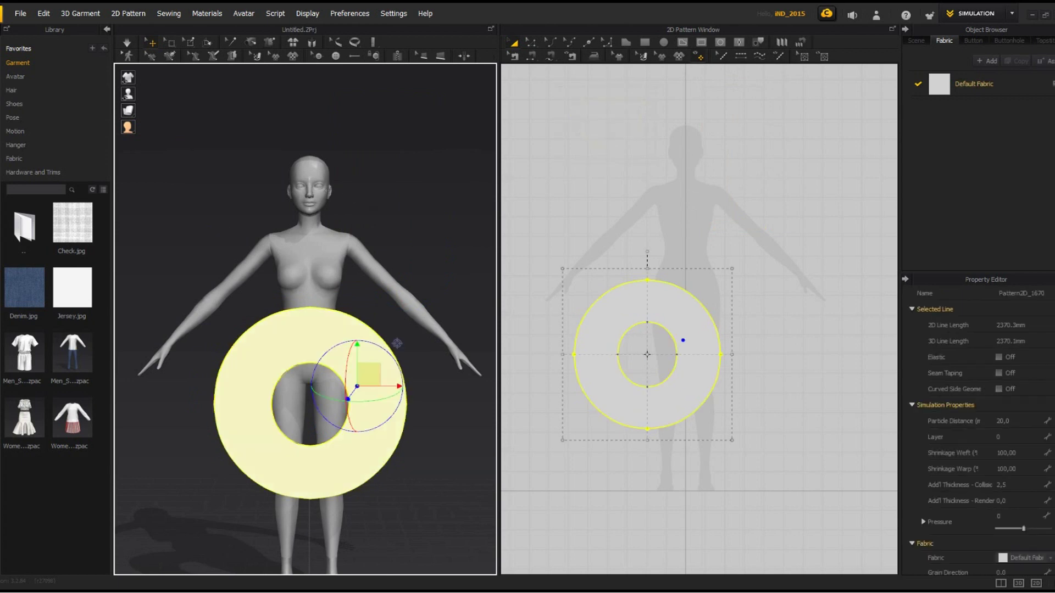
pyautogui.press('space')
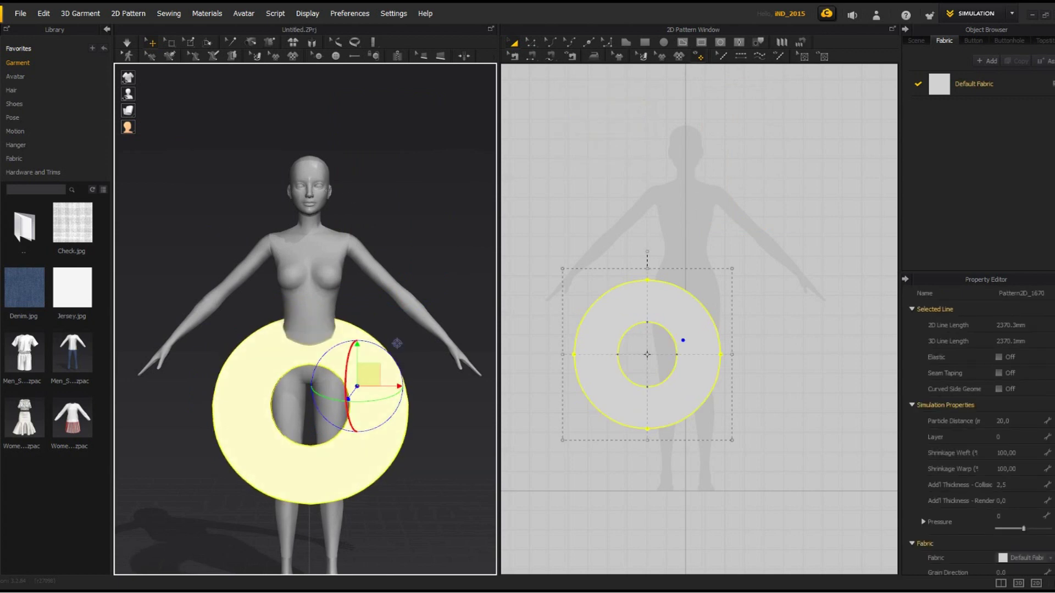
pyautogui.moveTo(346, 386); pyautogui.dragTo(347, 363)
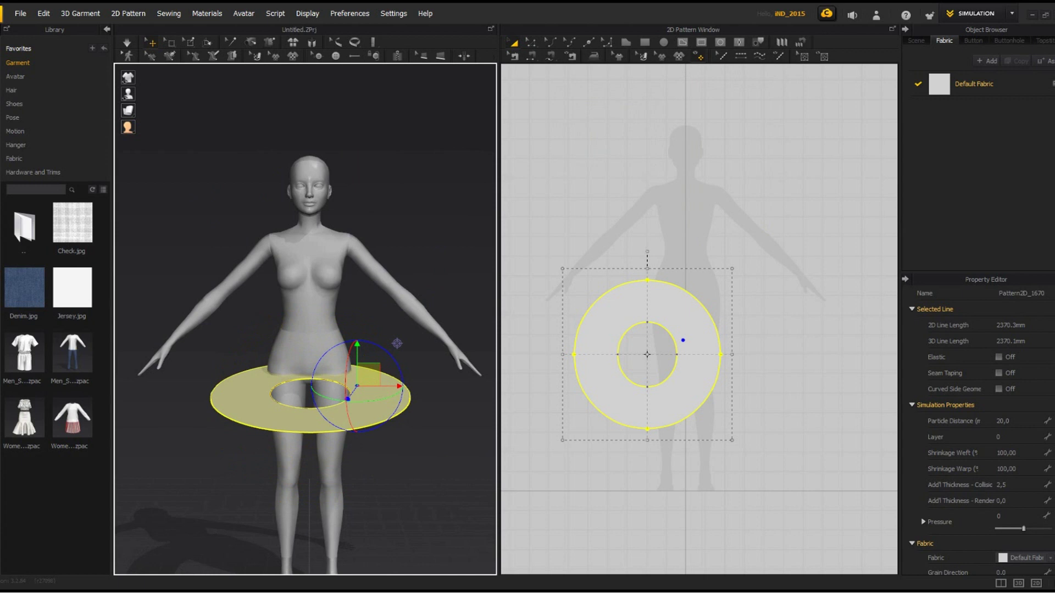
# Move the ring back around the avatar's body and raise it to waist height.
pyautogui.moveTo(347, 363); pyautogui.dragTo(322, 340, button='middle')
pyautogui.moveTo(242, 448); pyautogui.dragTo(367, 450, button='right')
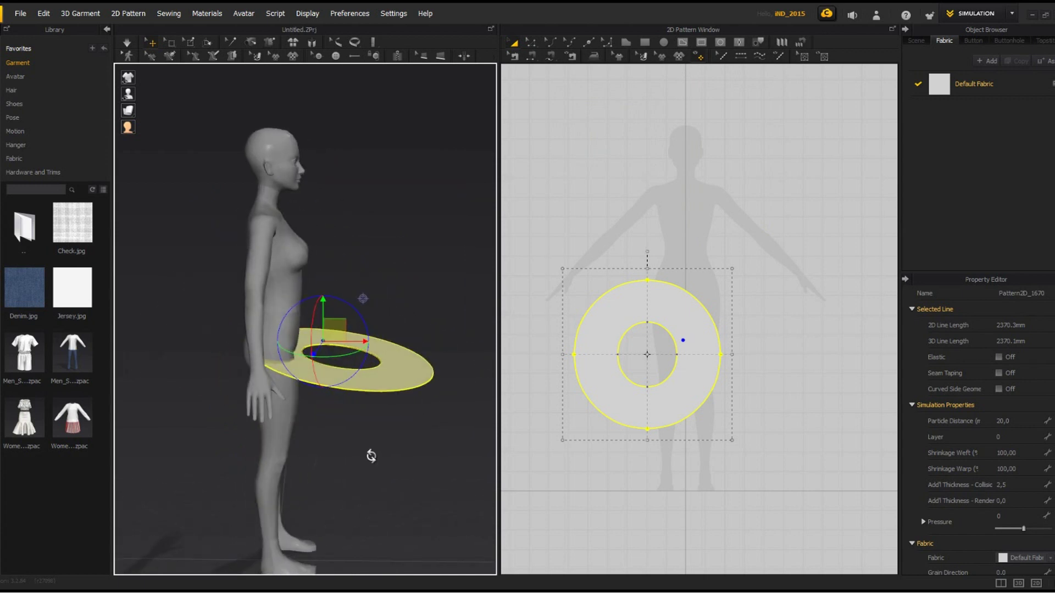
pyautogui.moveTo(356, 337); pyautogui.dragTo(275, 301)
pyautogui.press('2')
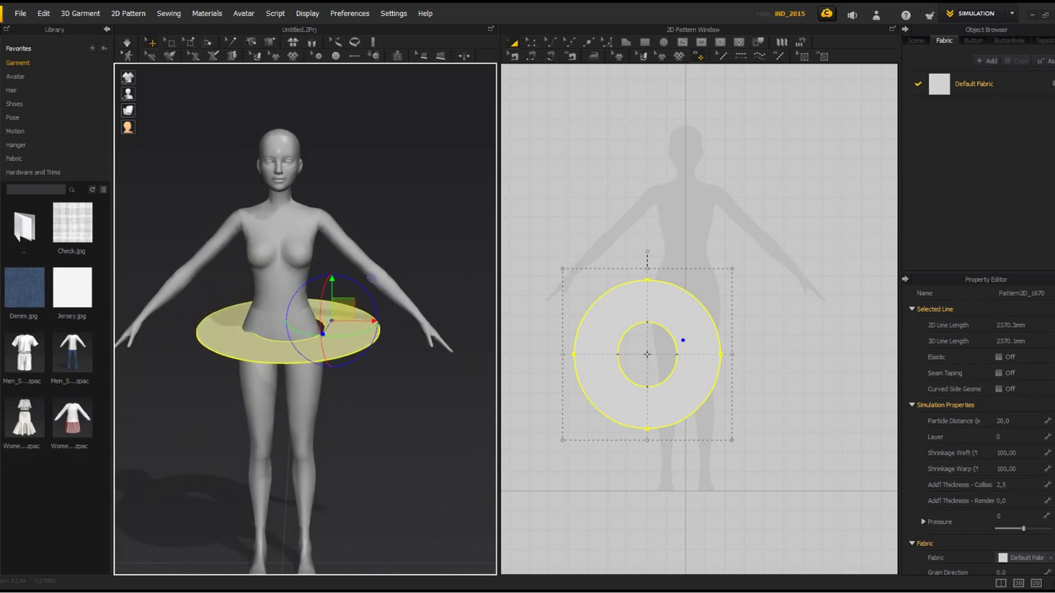
pyautogui.moveTo(343, 308); pyautogui.dragTo(336, 293)
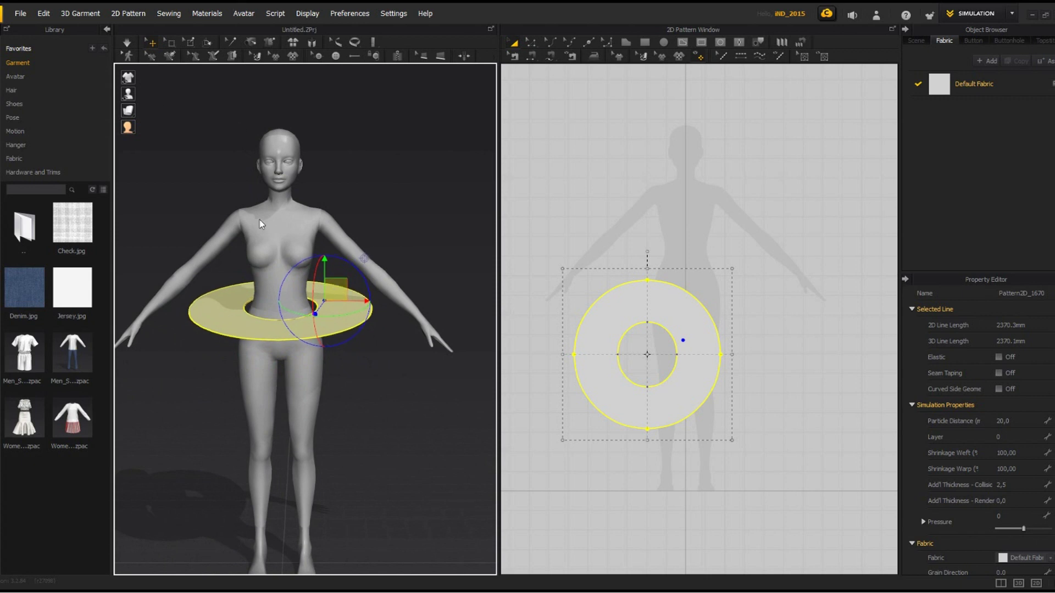
# Shrink the ring's hole to about 950 mm in circumference and nudge the ring around the avatar's waist.
pyautogui.click(647, 354)
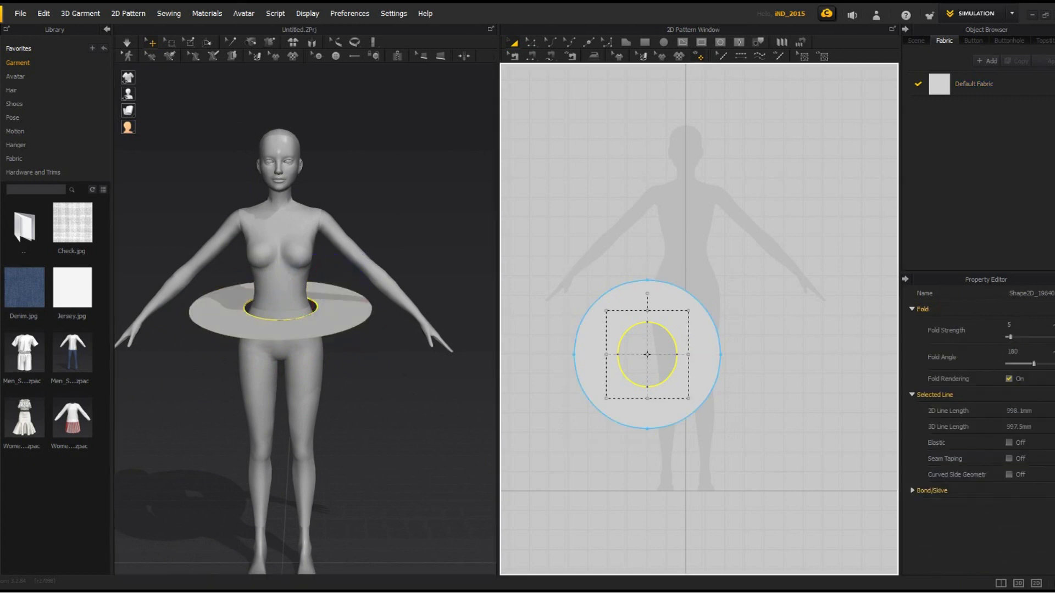
pyautogui.moveTo(688, 397); pyautogui.dragTo(685, 395)
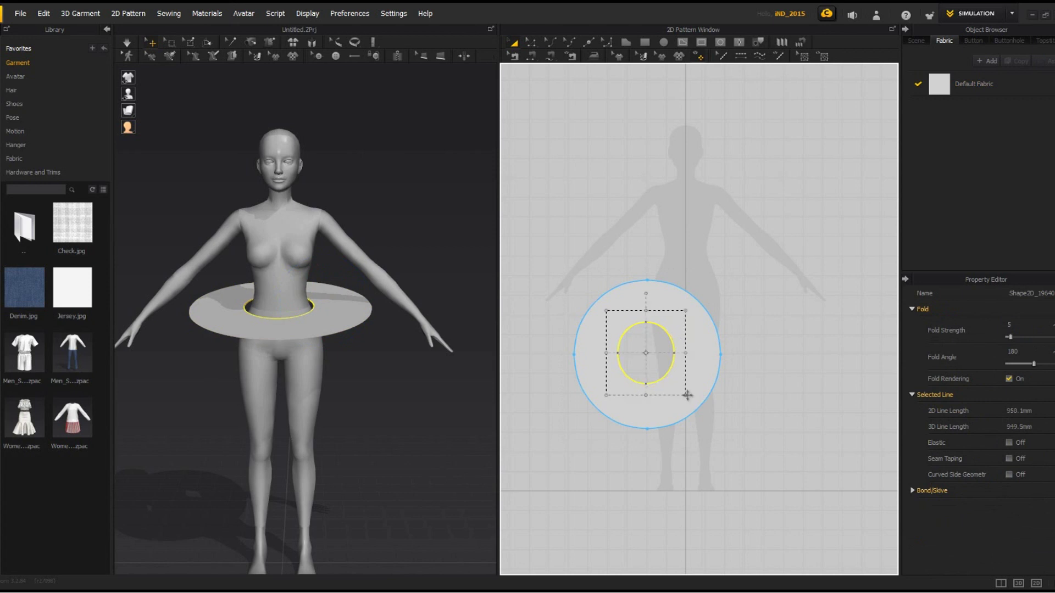
pyautogui.click(343, 320)
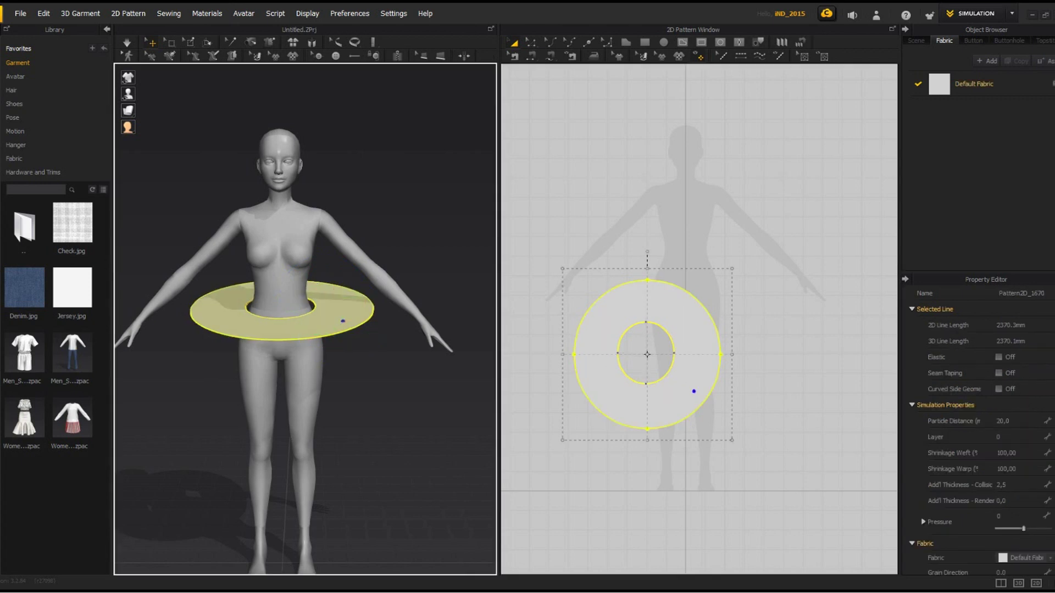
# Try simulating the ring piece's drape on the avatar and undo the result.
pyautogui.click(124, 44)
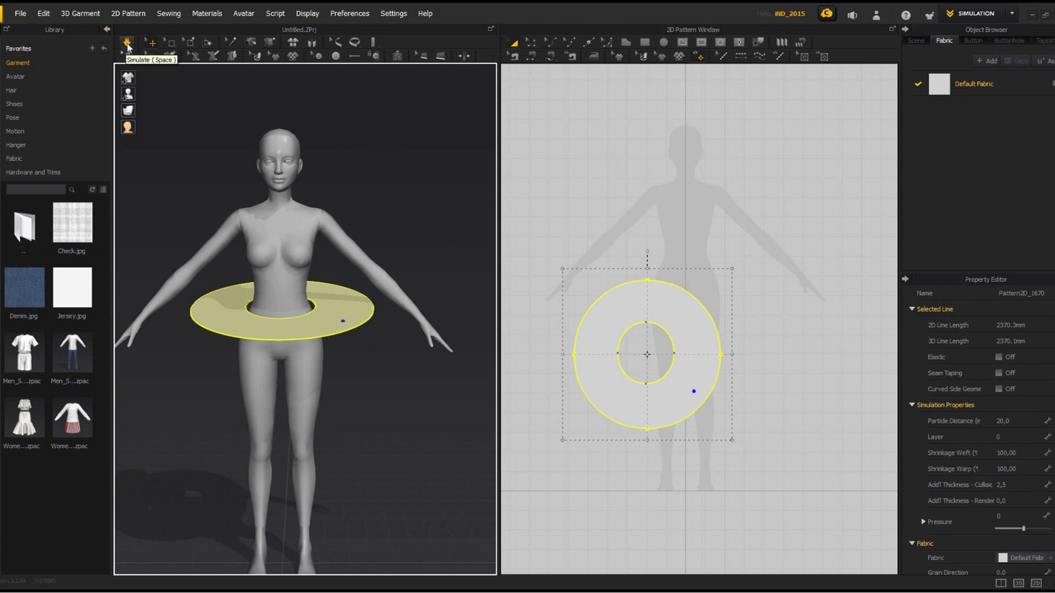
pyautogui.click(128, 44)
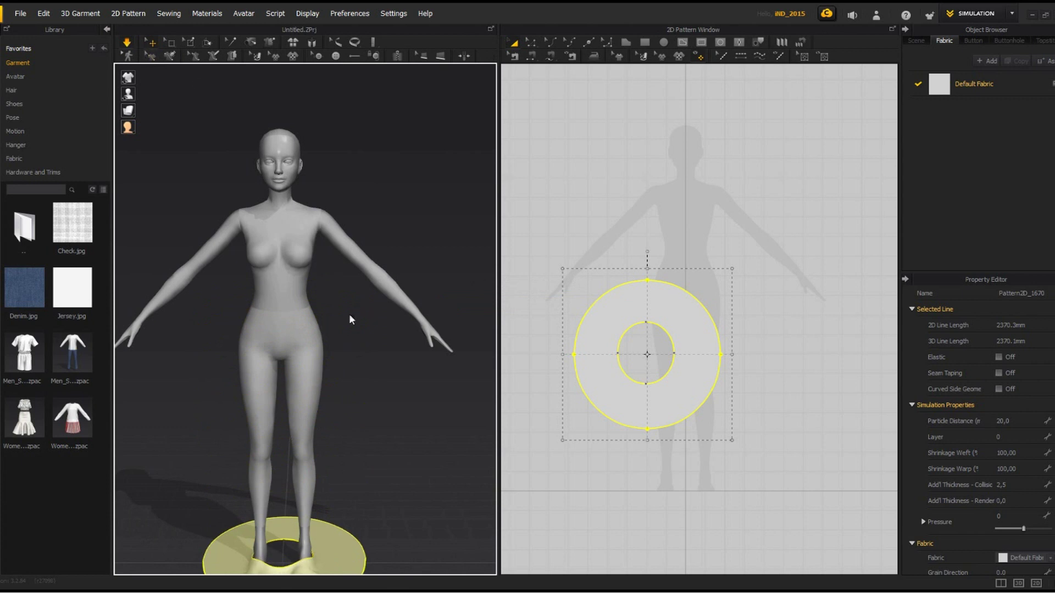
pyautogui.hotkey('ctrl', 'z')
# Shrink the ring's hole further to about 749 mm in circumference.
pyautogui.click(645, 352)
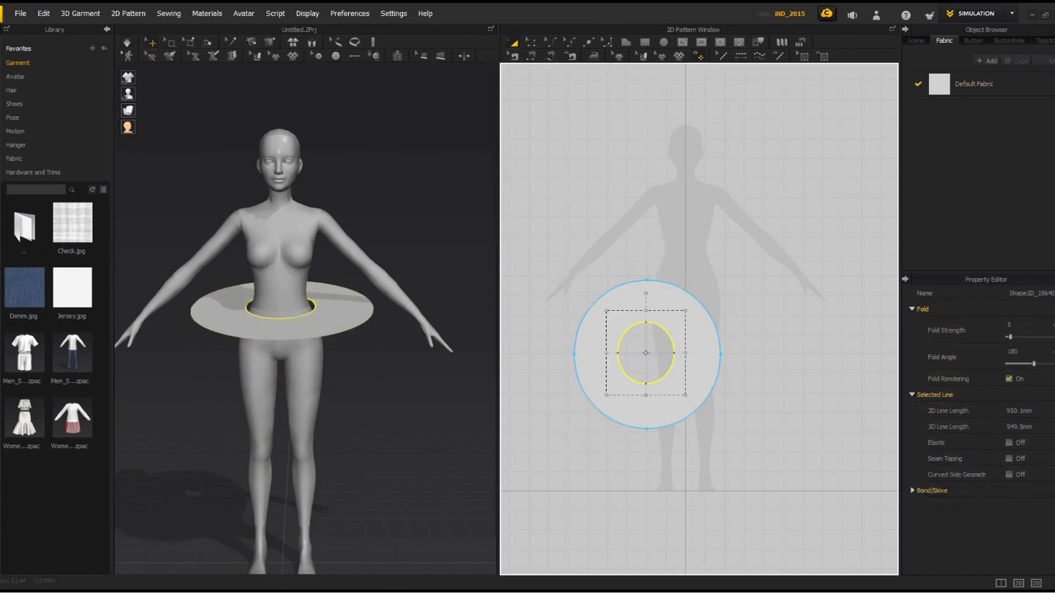
pyautogui.moveTo(686, 394); pyautogui.dragTo(667, 377)
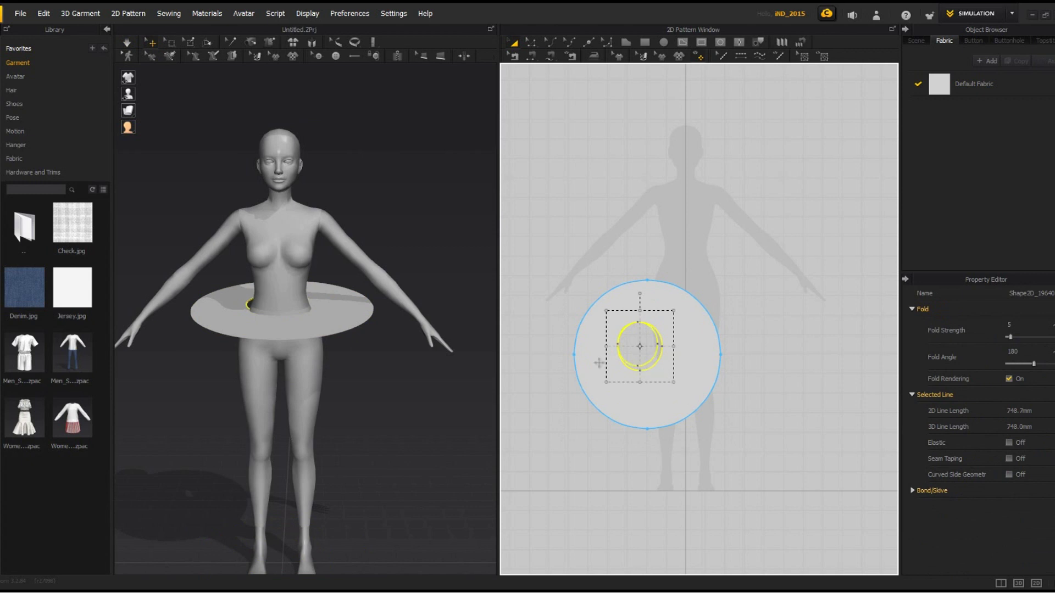
# Simulate the ring piece's drape on the avatar and pull the cloth around the legs.
pyautogui.click(647, 355)
pyautogui.moveTo(324, 328); pyautogui.dragTo(339, 309, button='right')
pyautogui.moveTo(293, 351); pyautogui.dragTo(311, 342)
pyautogui.click(126, 42)
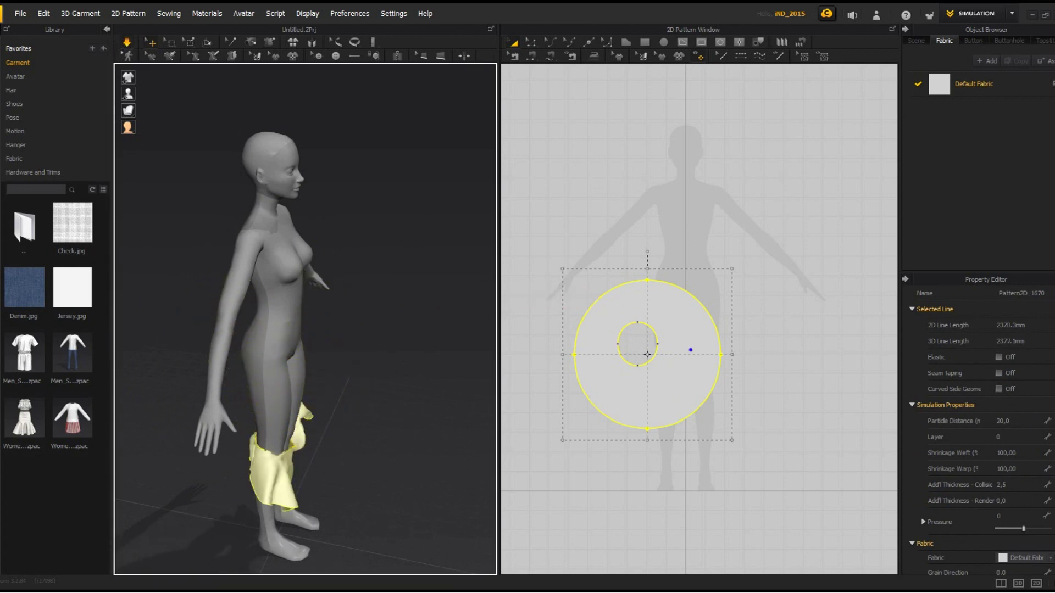
pyautogui.moveTo(352, 324); pyautogui.dragTo(269, 325, button='right')
pyautogui.moveTo(297, 536); pyautogui.dragTo(285, 416)
pyautogui.moveTo(285, 415); pyautogui.dragTo(239, 415, button='right')
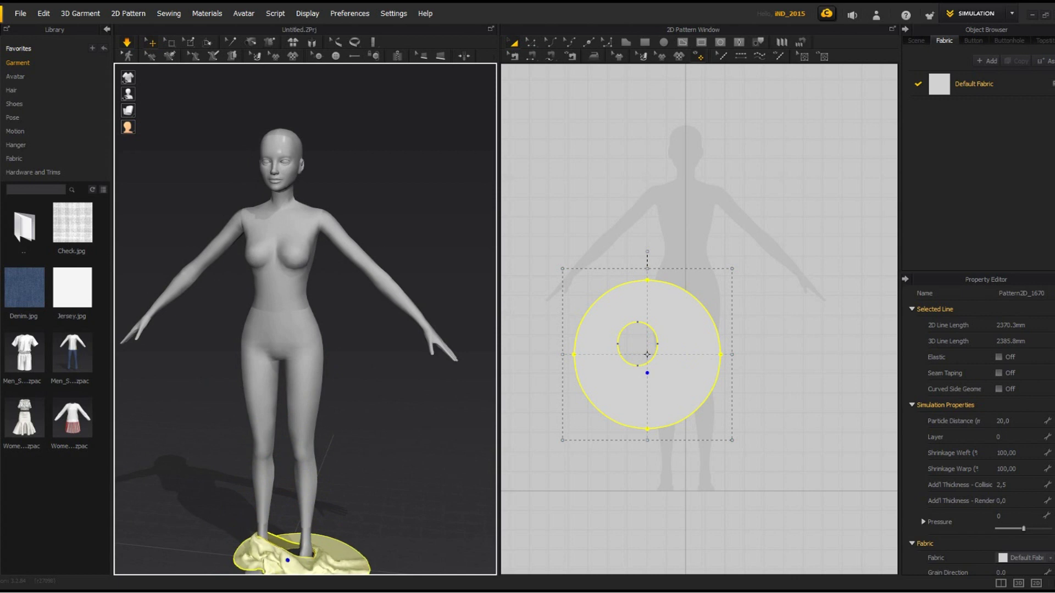
# Centre the hole within the ring pattern and delete the whole ring piece.
pyautogui.click(734, 402)
pyautogui.moveTo(637, 343); pyautogui.dragTo(647, 354)
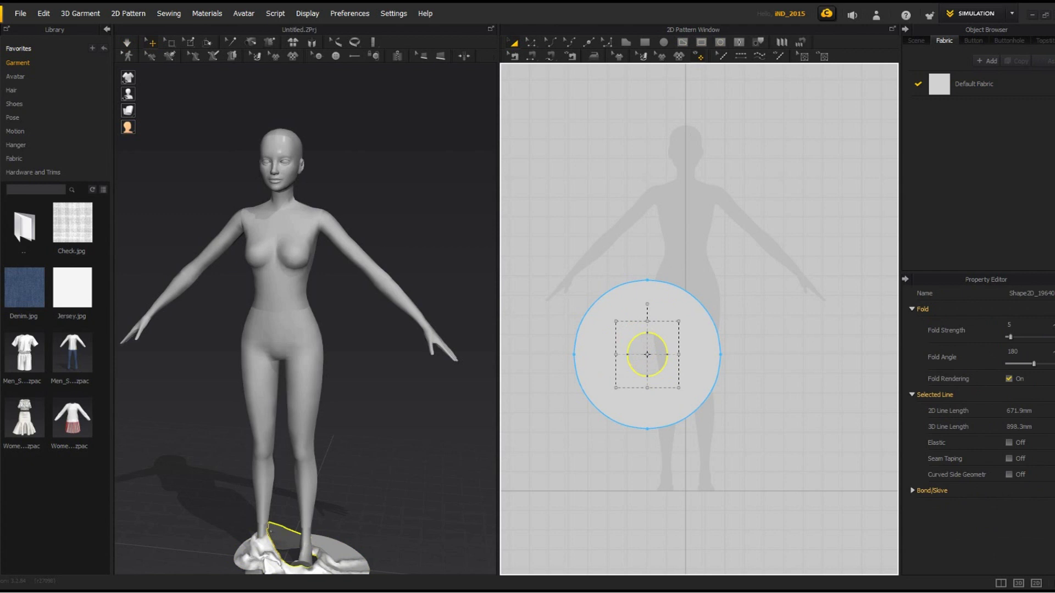
pyautogui.click(348, 559)
pyautogui.press('Delete')
# Draw a half front bodice polygon against the avatar's centre line, with a shoulder edge about 40 mm, waist about 139 mm and centre front about 270 mm.
pyautogui.moveTo(699, 318); pyautogui.dragTo(699, 324, button='middle')
pyautogui.moveTo(369, 381); pyautogui.dragTo(399, 384, button='right')
pyautogui.moveTo(301, 318); pyautogui.dragTo(335, 318, button='middle')
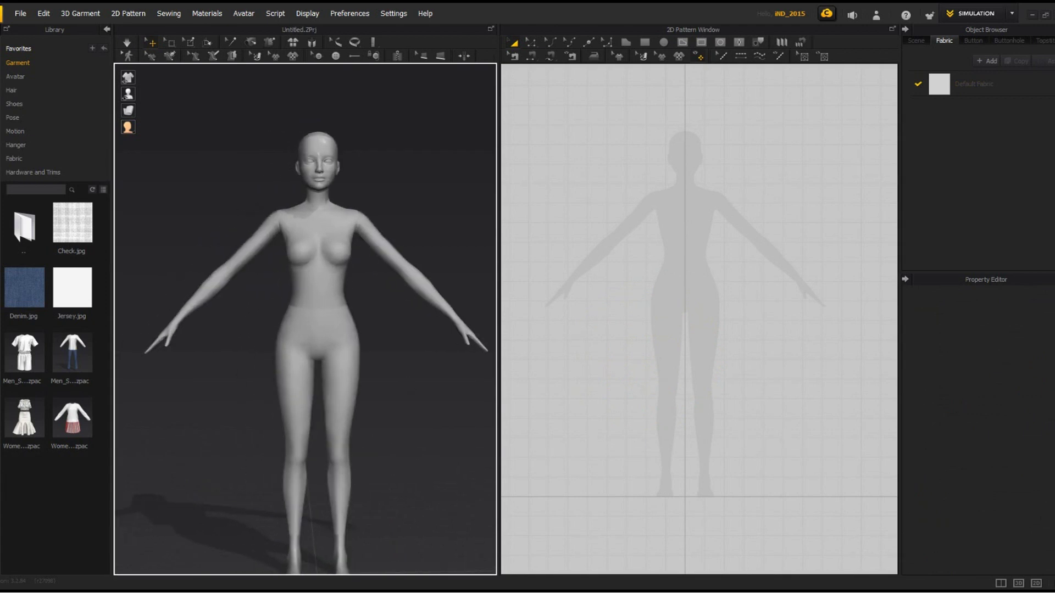
pyautogui.scroll(-1, 313, 247)
pyautogui.scroll(-2, 681, 250)
pyautogui.scroll(4, 681, 243)
pyautogui.moveTo(681, 243); pyautogui.dragTo(684, 253, button='middle')
pyautogui.click(646, 43)
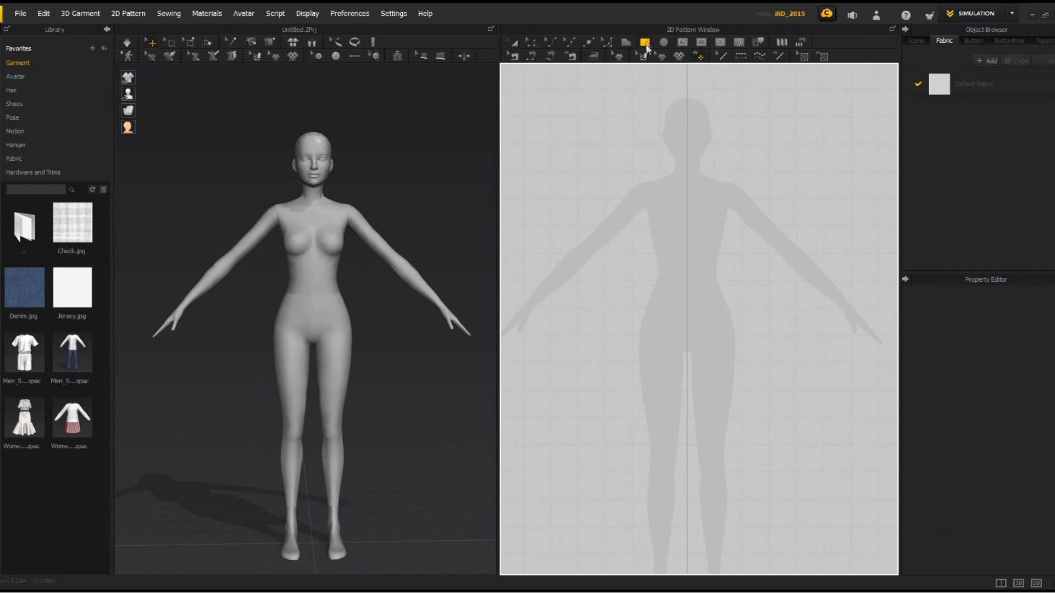
pyautogui.press('h')
pyautogui.click(658, 166)
pyautogui.click(657, 190)
pyautogui.click(649, 212)
pyautogui.click(641, 230)
pyautogui.click(650, 285)
pyautogui.click(687, 285)
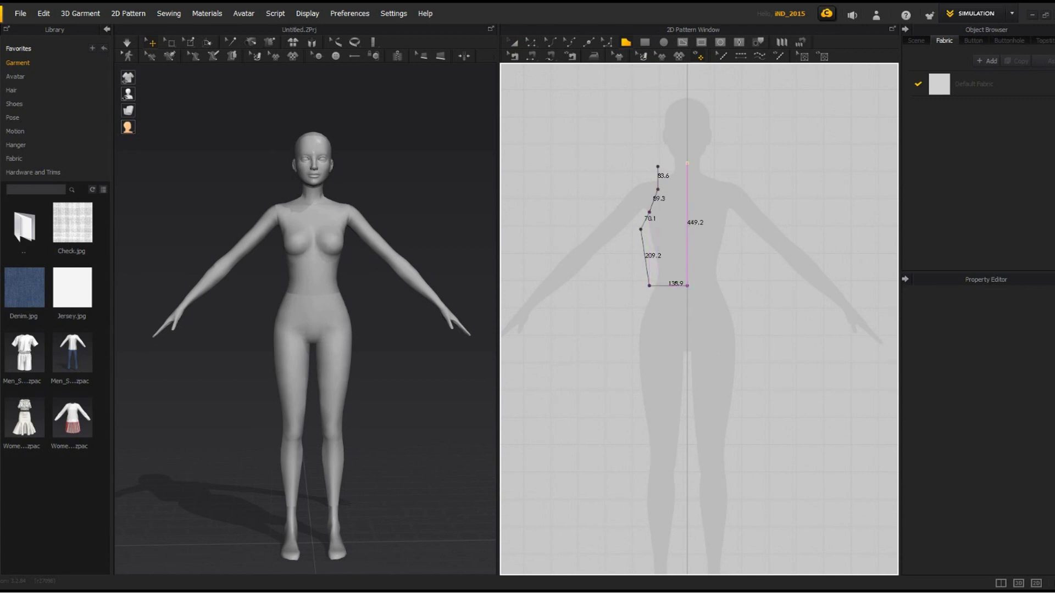
pyautogui.click(687, 212)
pyautogui.click(658, 166)
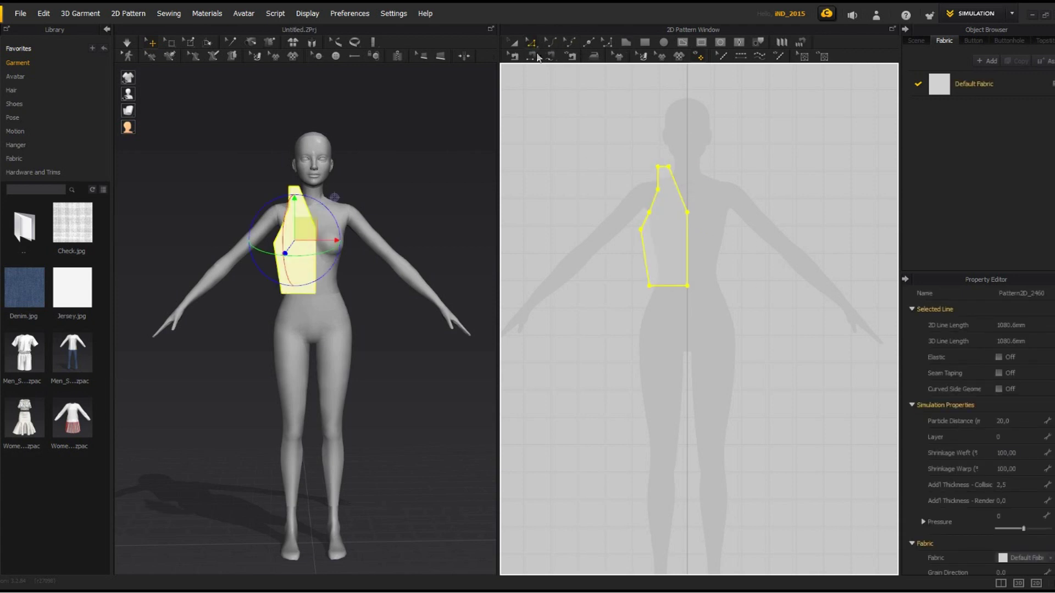
# Convert the two intermediate points on the half bodice's armhole edge to curve points.
pyautogui.click(531, 45)
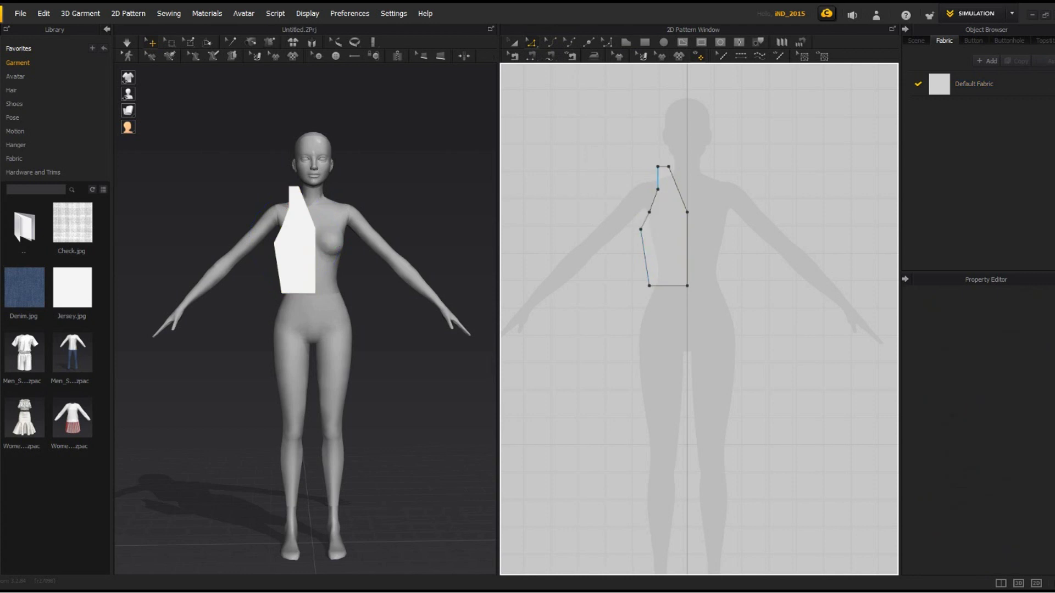
pyautogui.rightClick(657, 188)
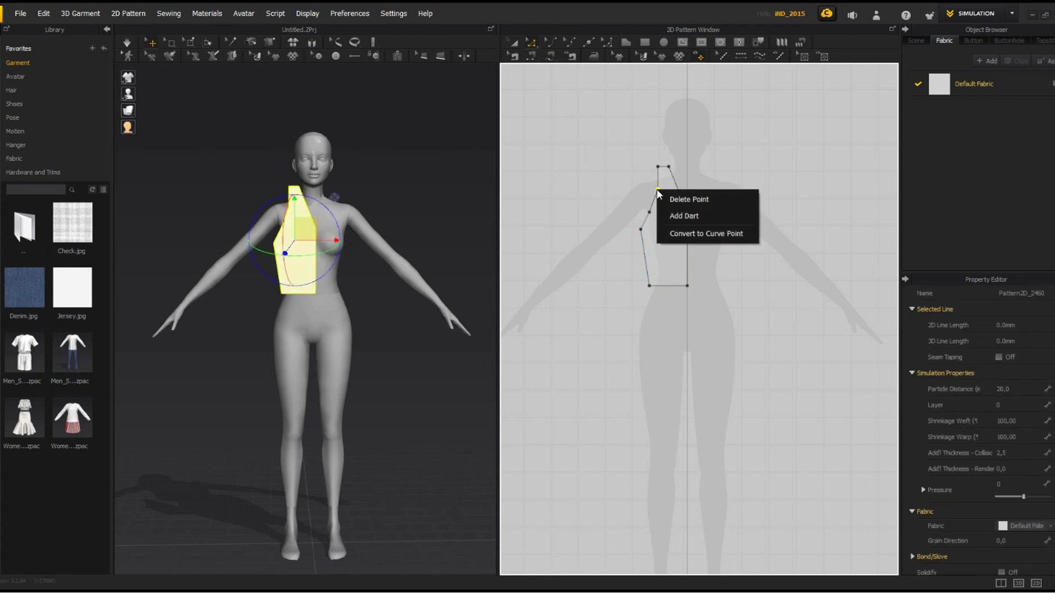
pyautogui.click(705, 233)
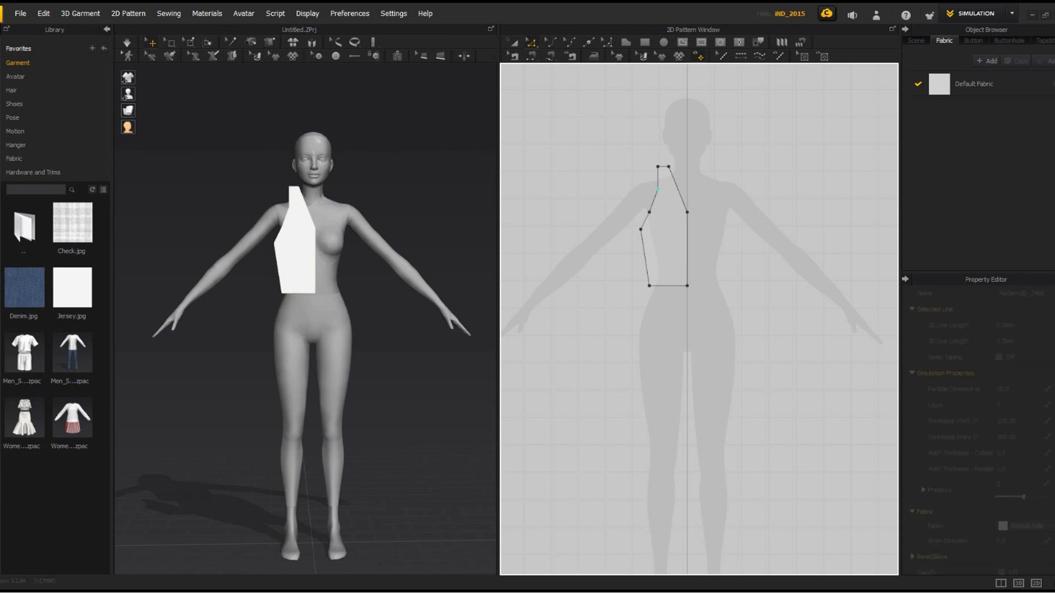
pyautogui.rightClick(657, 189)
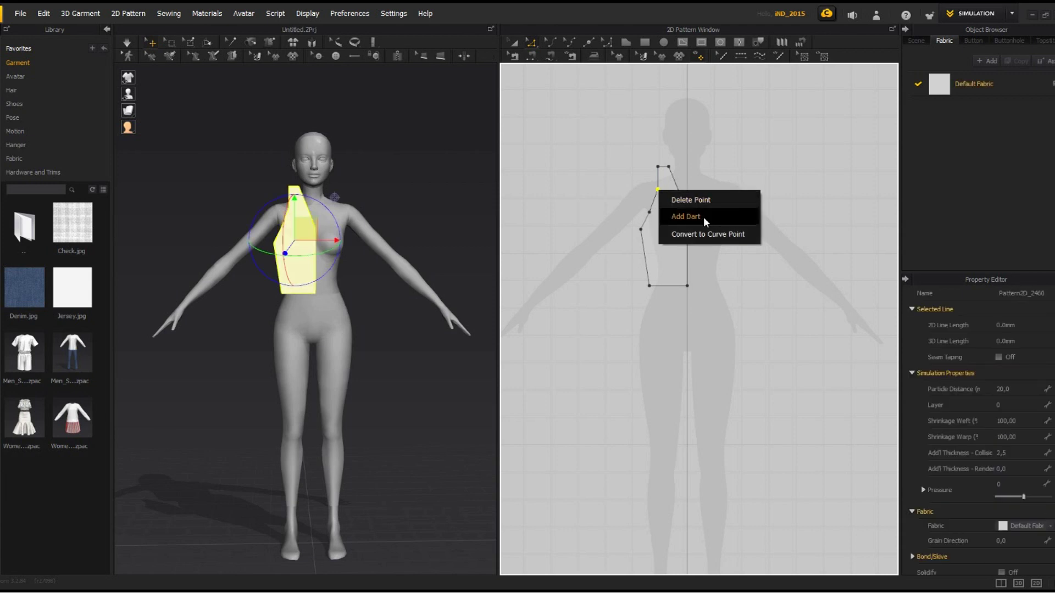
pyautogui.click(734, 240)
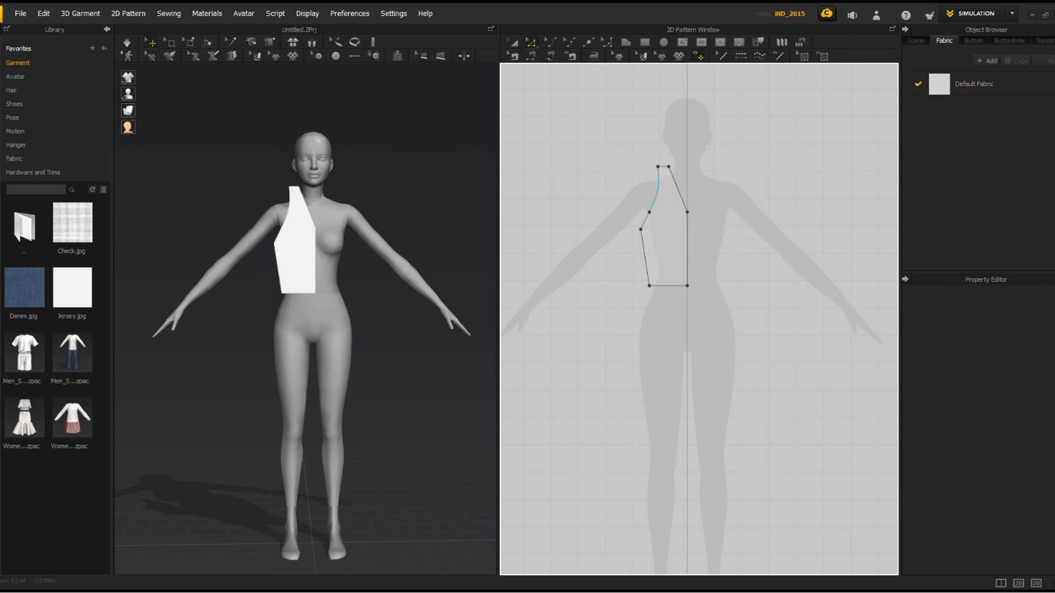
pyautogui.rightClick(650, 212)
pyautogui.click(686, 255)
# Bend the armhole edge inward with Edit Curvature to deepen the armhole.
pyautogui.click(551, 41)
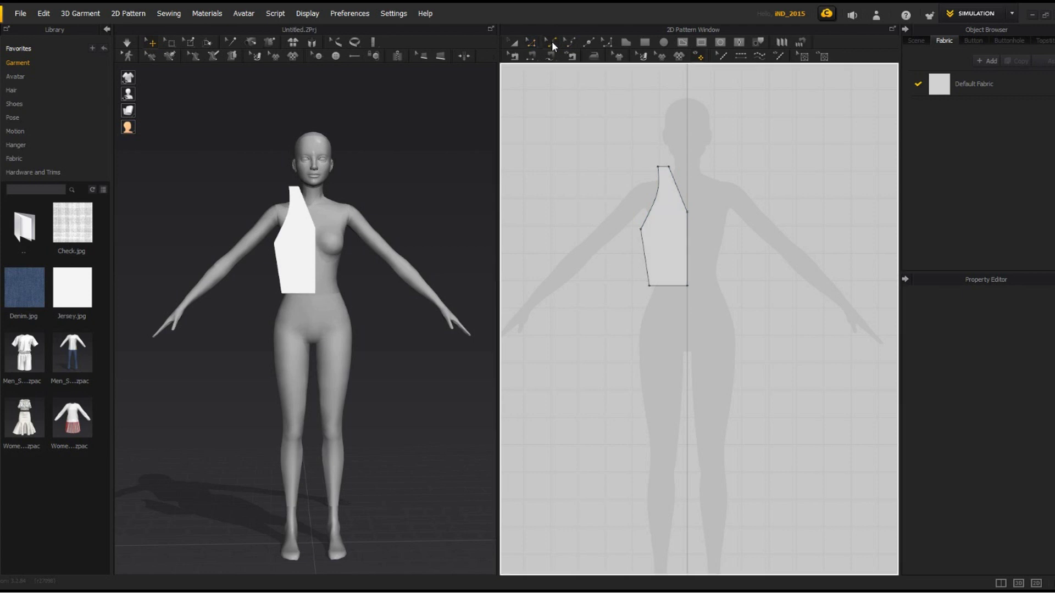
pyautogui.click(653, 199)
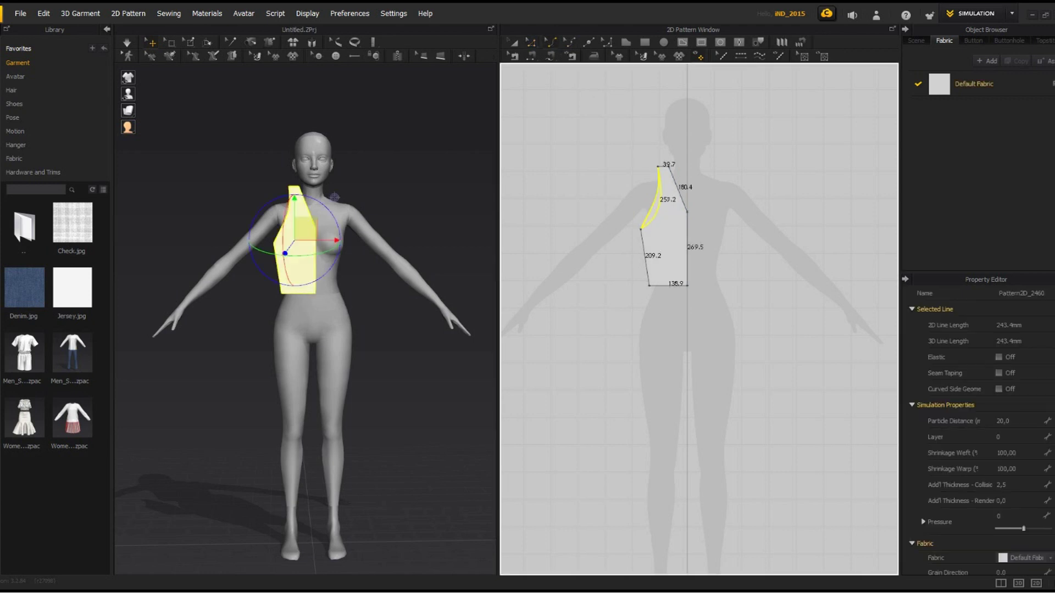
pyautogui.moveTo(653, 200); pyautogui.dragTo(659, 210)
# Try bending the half bodice's straight edges and undo the changes.
pyautogui.moveTo(644, 258); pyautogui.dragTo(687, 259)
pyautogui.hotkey('ctrl', 'z')
pyautogui.hotkey('ctrl', 'z')
pyautogui.hotkey('ctrl', 'z')
pyautogui.hotkey('ctrl', 'z')
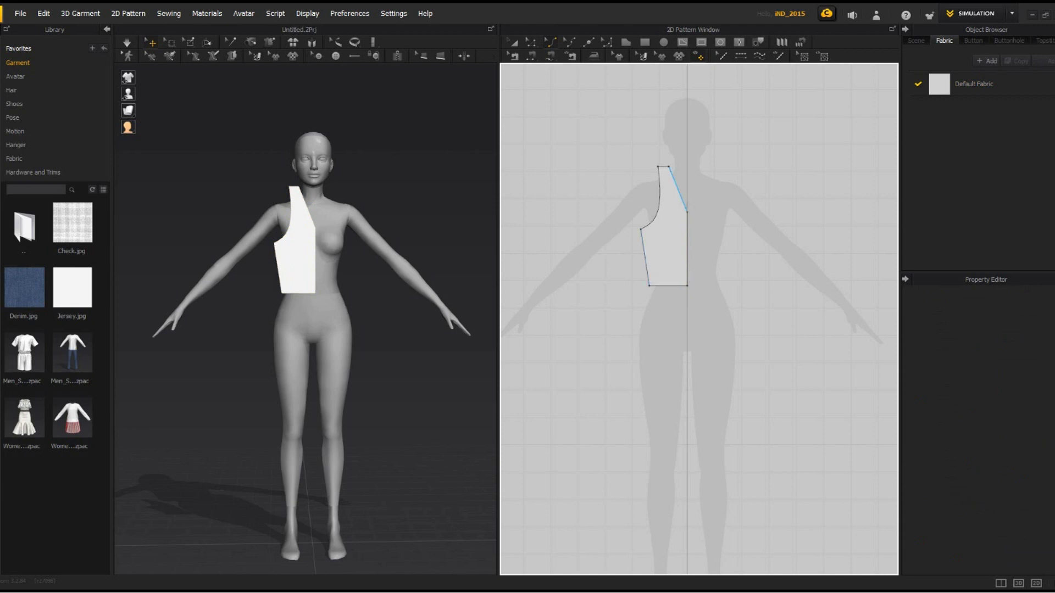
# Bend the slanted neckline edge inward into a curve about 186 mm long.
pyautogui.click(678, 189)
pyautogui.moveTo(677, 205); pyautogui.dragTo(677, 206)
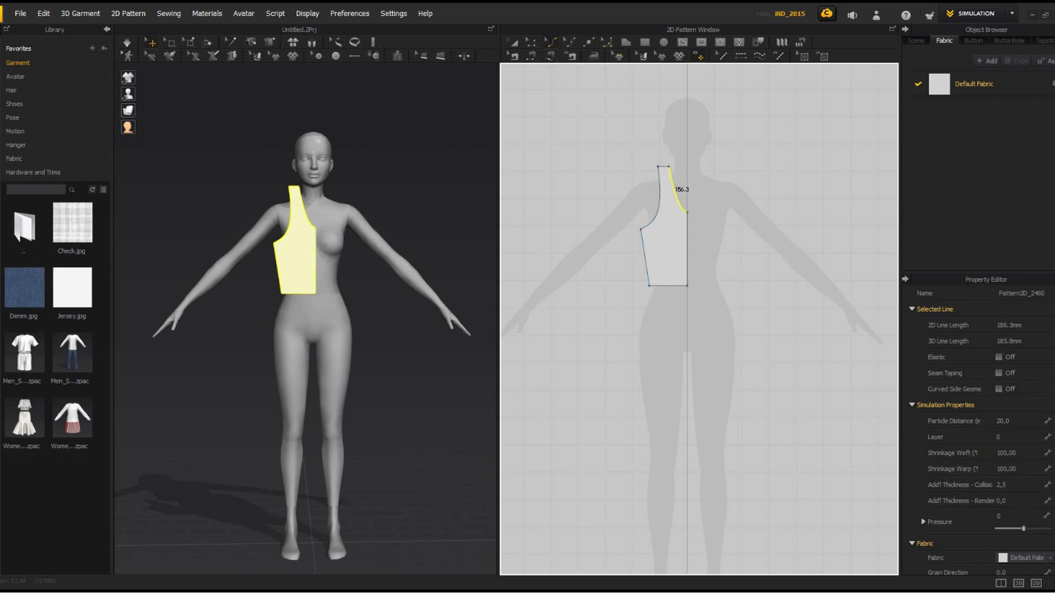
pyautogui.click(513, 43)
pyautogui.click(578, 126)
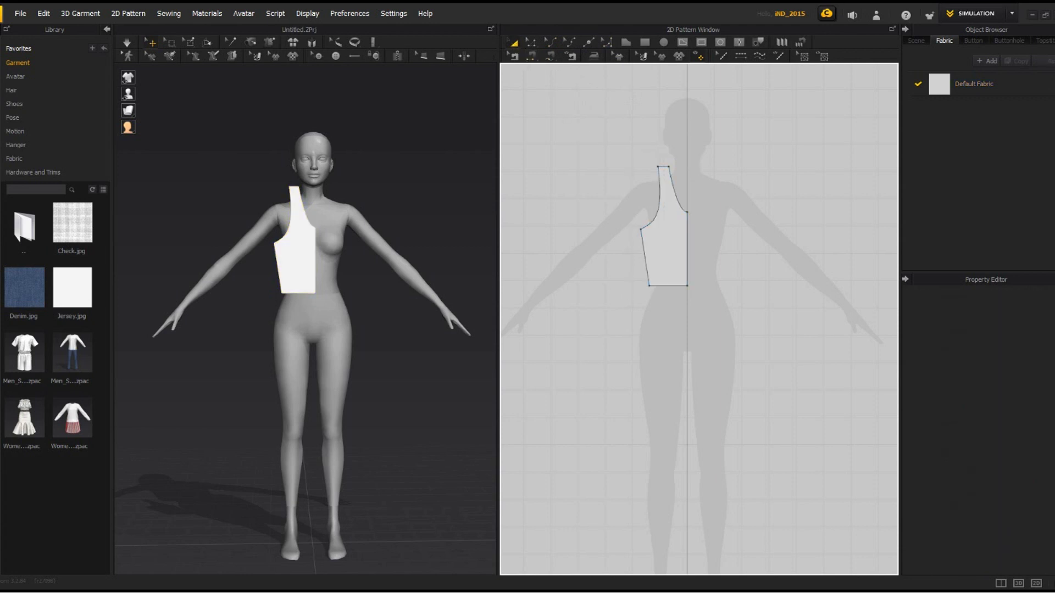
# Unfold the half bodice along its centre-front edge into a full symmetrical front piece.
pyautogui.click(530, 42)
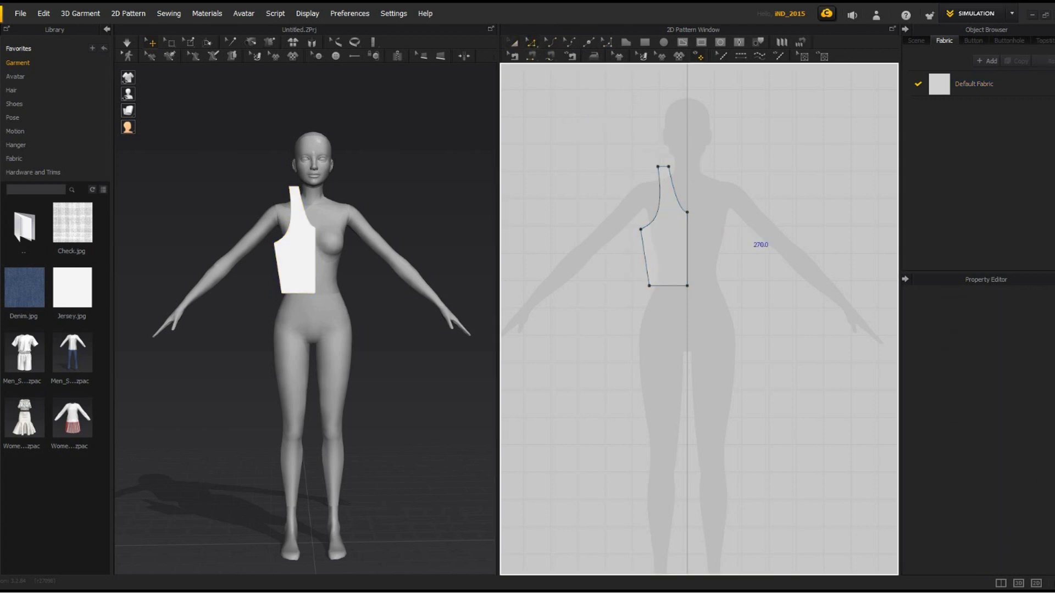
pyautogui.click(681, 206)
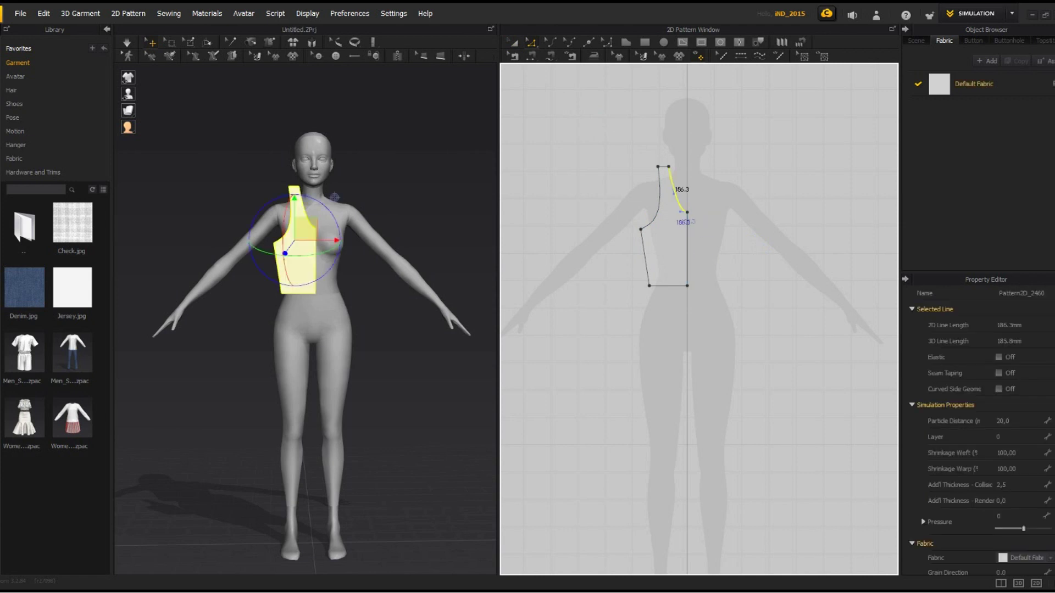
pyautogui.click(654, 285)
pyautogui.click(686, 258)
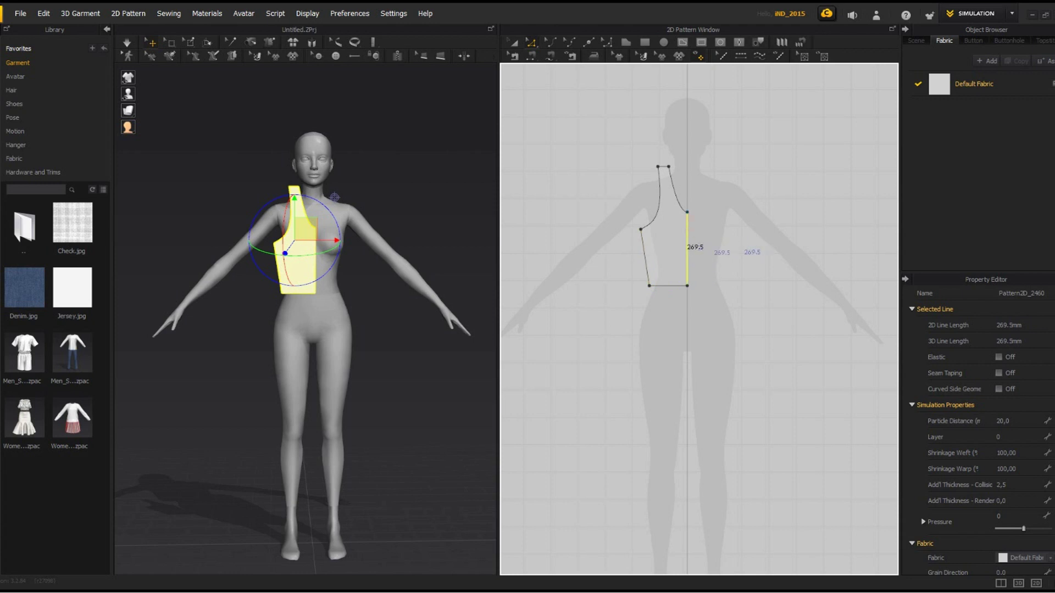
pyautogui.rightClick(687, 237)
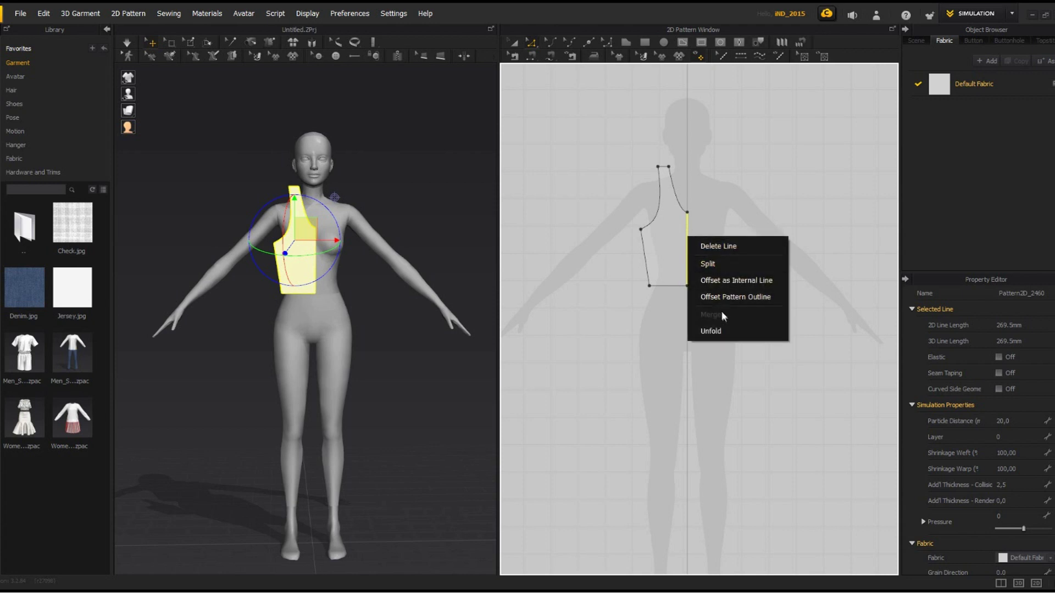
pyautogui.click(727, 330)
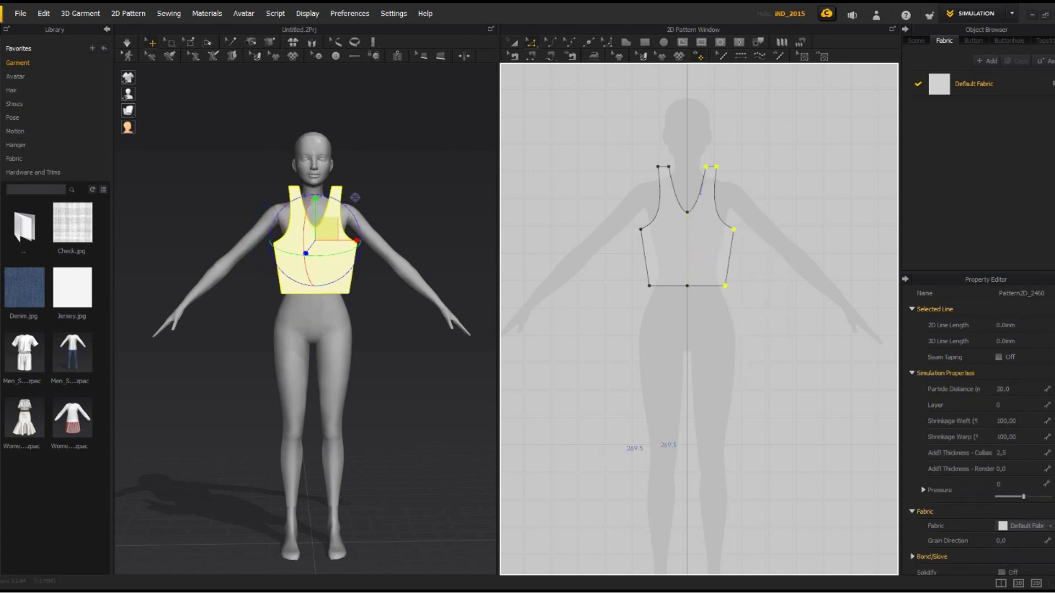
# Try deleting the neckline's centre point and undo the deletion.
pyautogui.rightClick(688, 212)
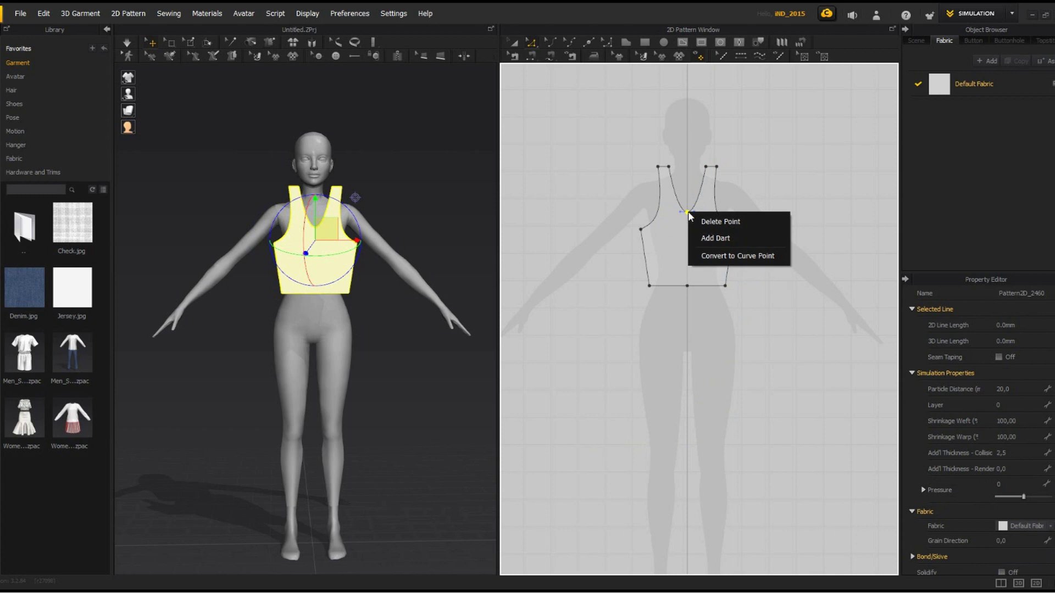
pyautogui.click(701, 218)
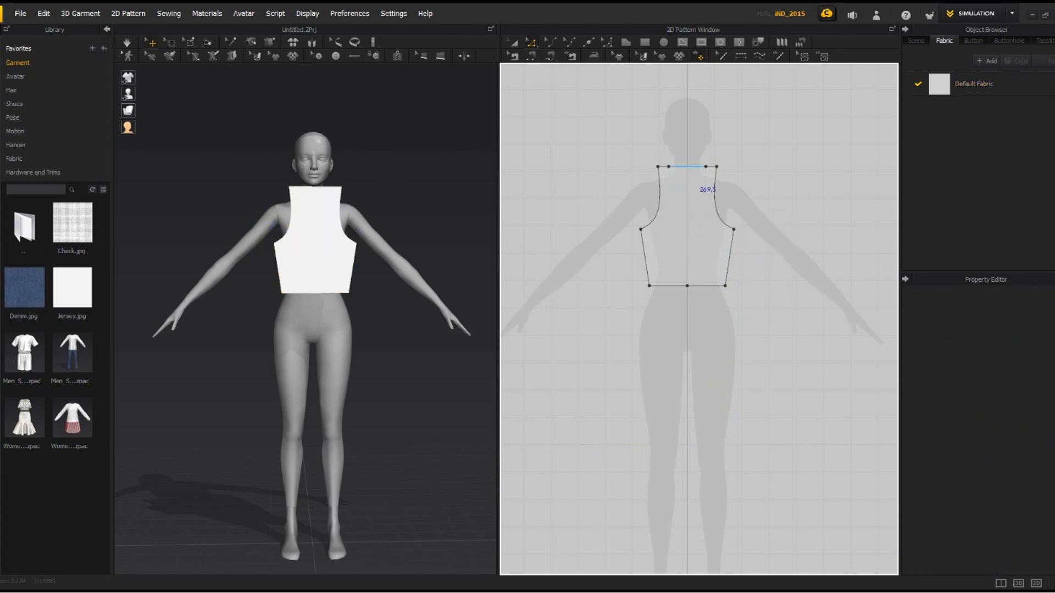
pyautogui.hotkey('ctrl', 'z')
# Convert the centre points of the neckline and the waist edge to curve points.
pyautogui.rightClick(687, 212)
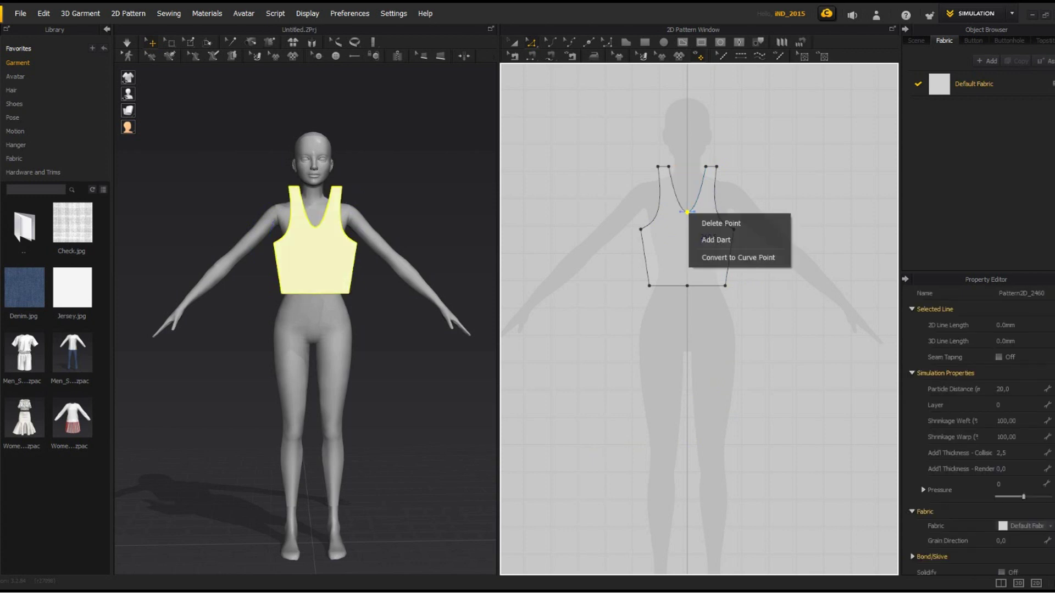
pyautogui.click(722, 256)
pyautogui.rightClick(687, 285)
pyautogui.click(724, 330)
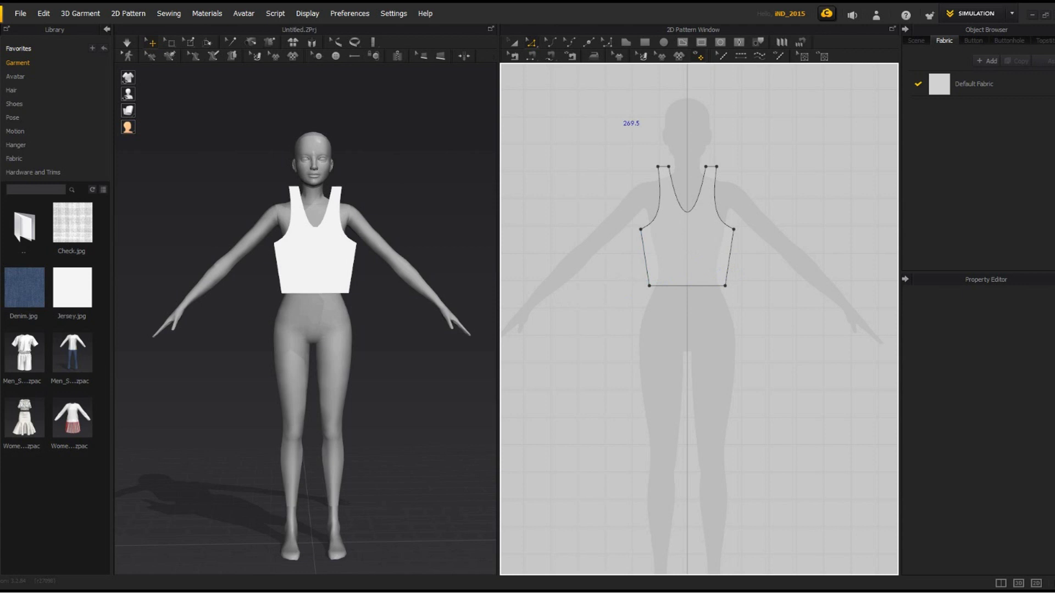
# Nudge the front bodice slightly down and paste a copy level with it, about 417 mm to its side.
pyautogui.click(512, 43)
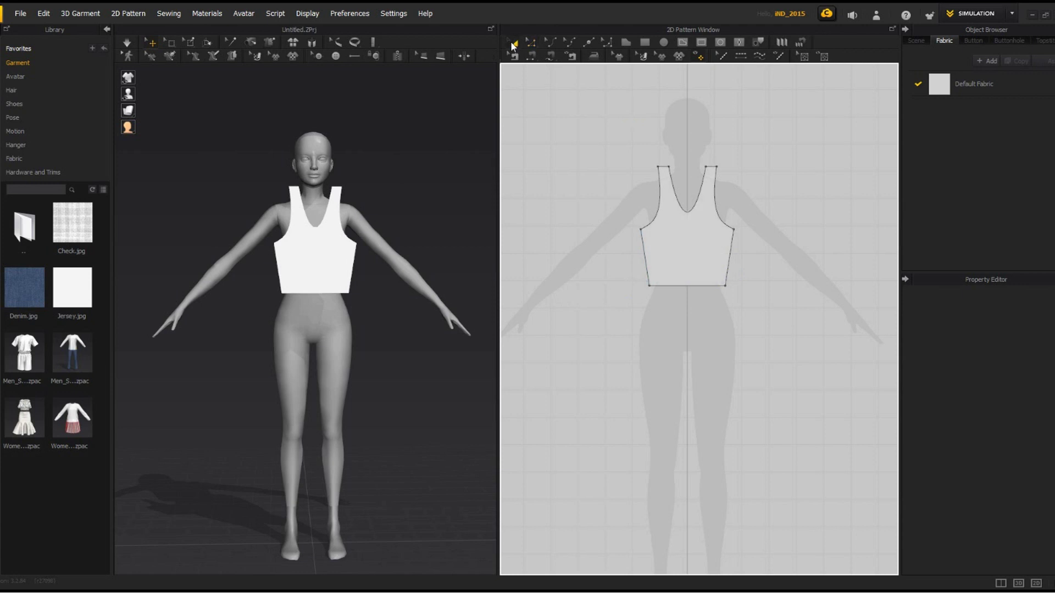
pyautogui.click(685, 242)
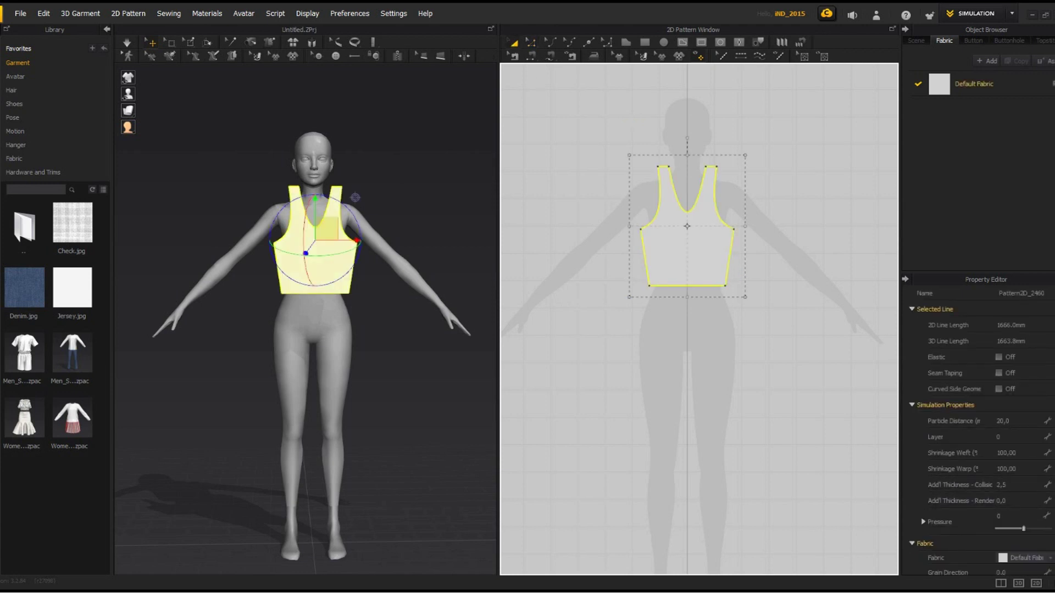
pyautogui.moveTo(702, 236); pyautogui.dragTo(703, 237)
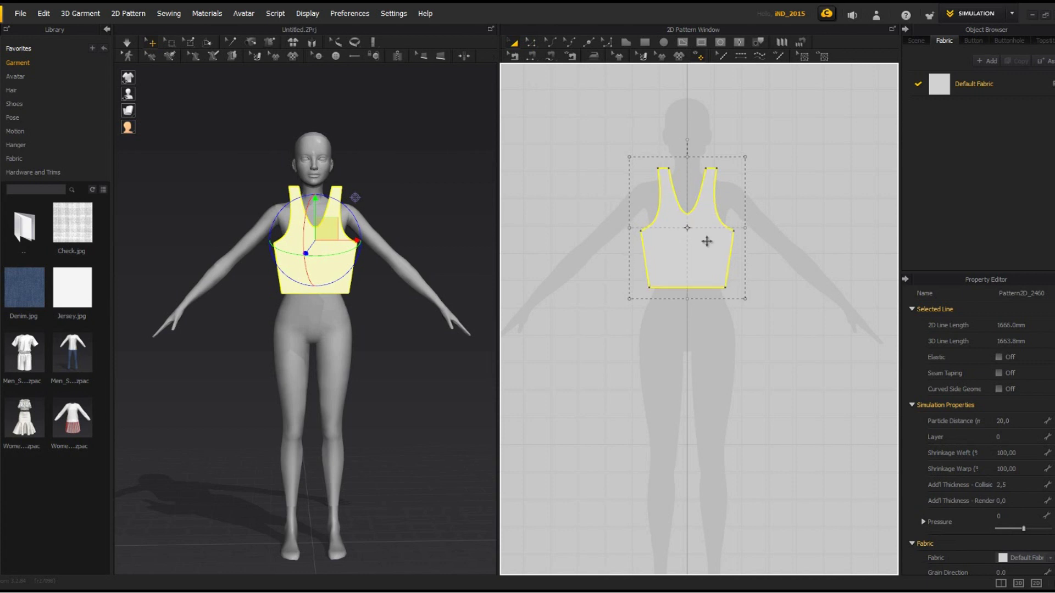
pyautogui.hotkey('ctrl', 'c')
pyautogui.hotkey('ctrl', 'v')
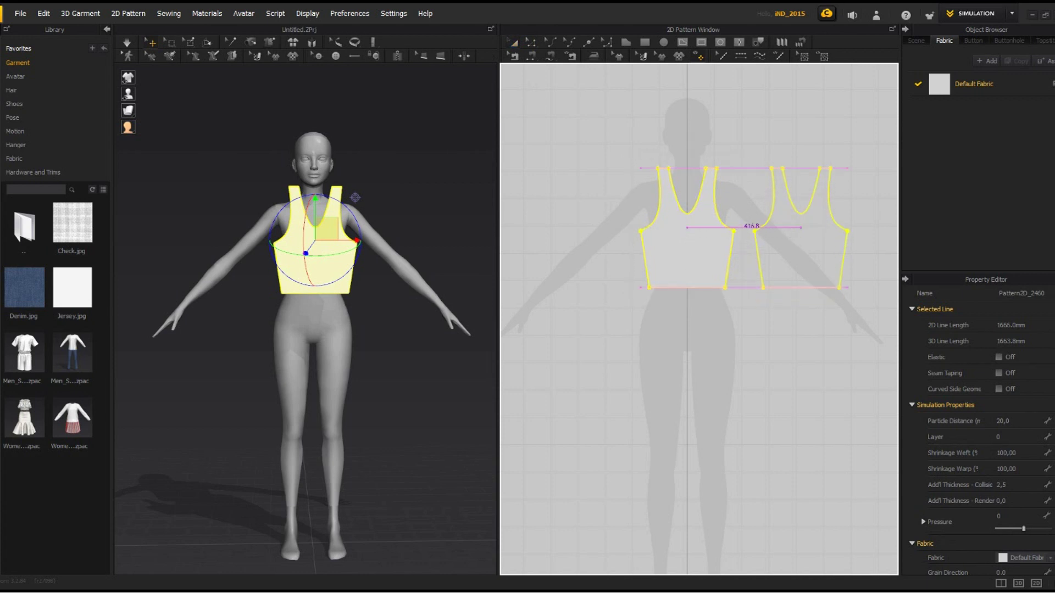
pyautogui.click(801, 227)
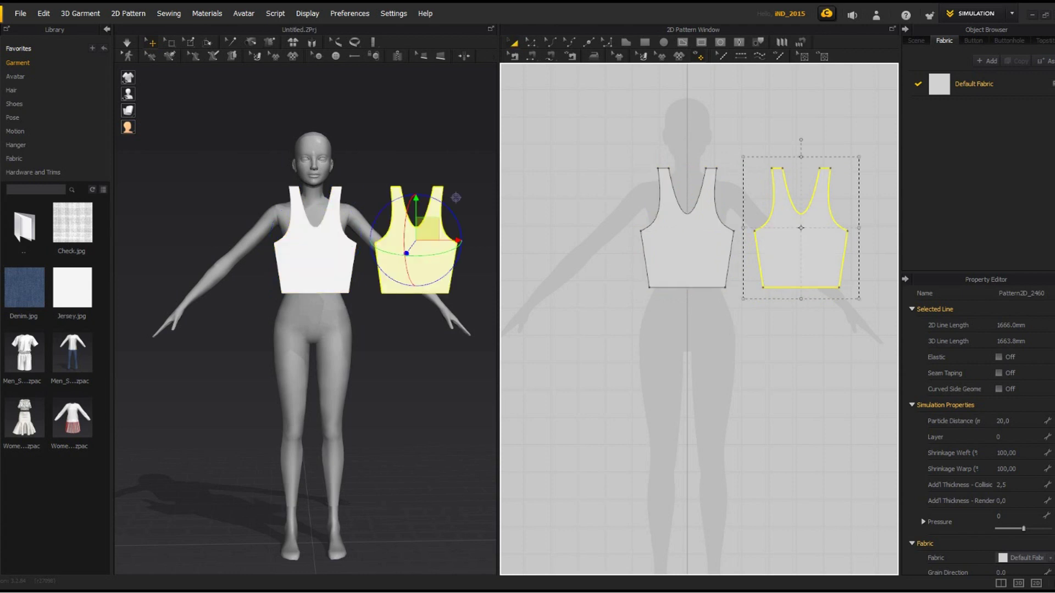
# Flip the copied bodice piece horizontally in the 3D view and deselect it.
pyautogui.moveTo(456, 197); pyautogui.dragTo(424, 199, button='middle')
pyautogui.moveTo(424, 200); pyautogui.dragTo(421, 199, button='right')
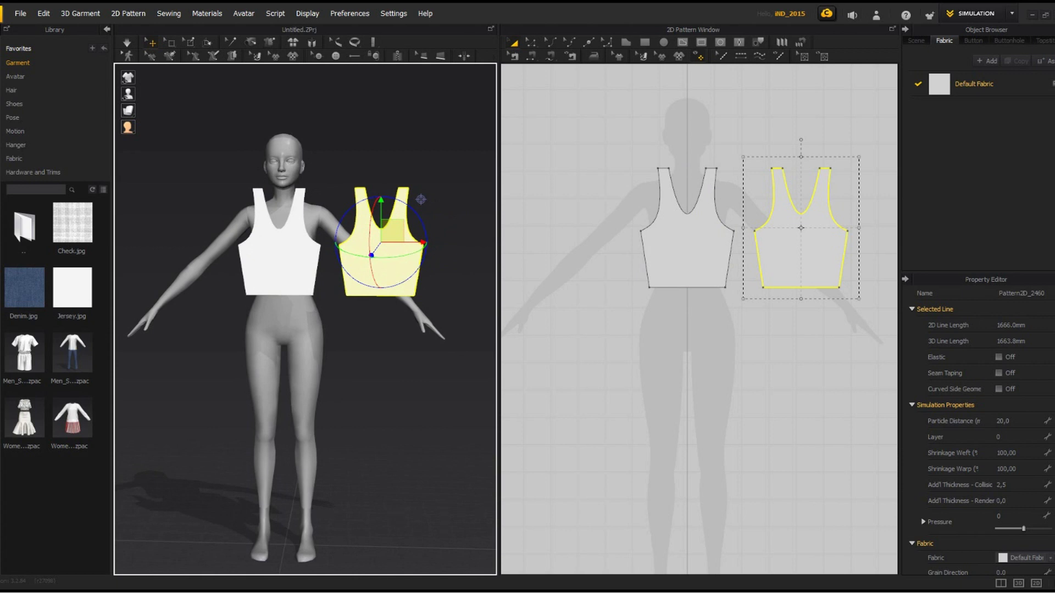
pyautogui.rightClick(390, 242)
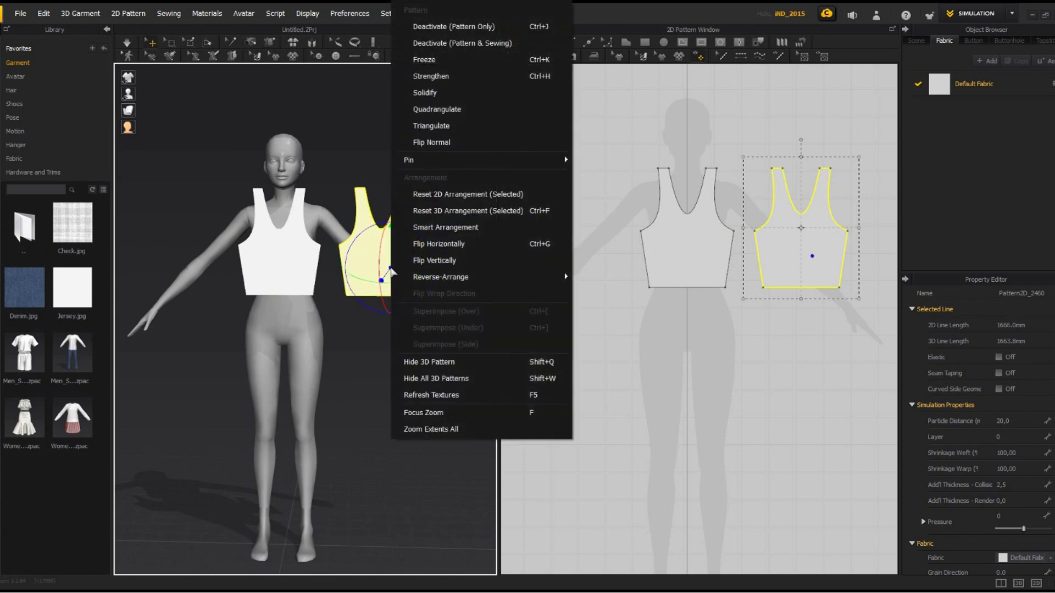
pyautogui.click(462, 246)
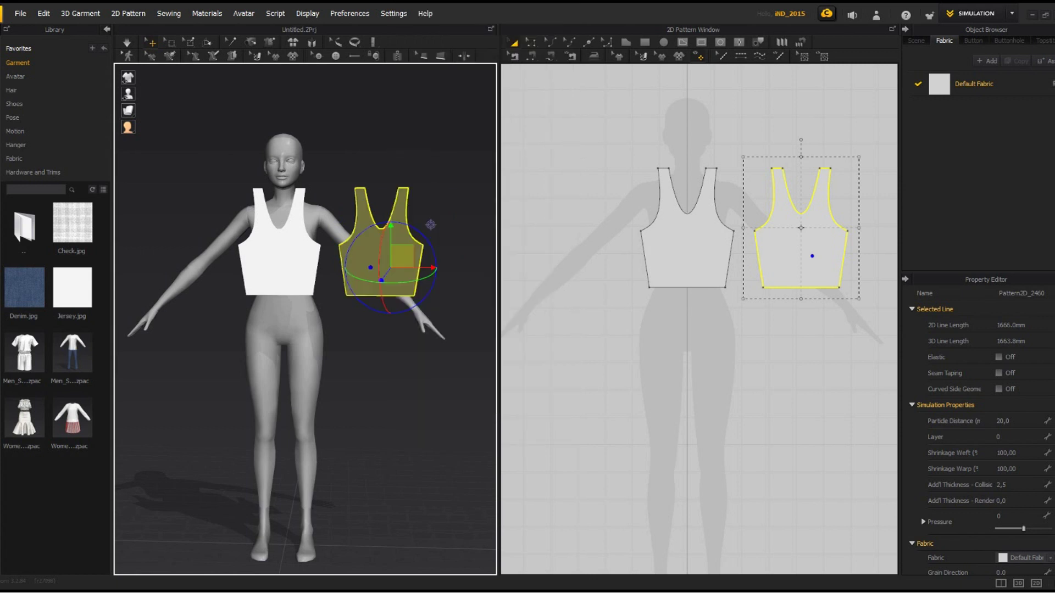
pyautogui.rightClick(362, 381)
pyautogui.click(368, 423)
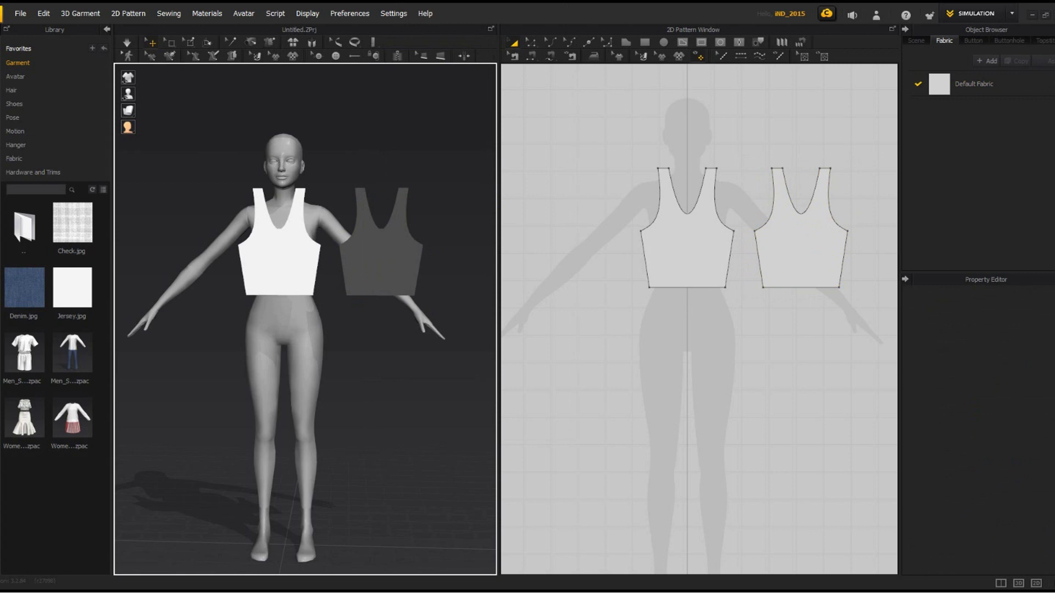
# Shift the front bodice slightly sideways in the 3D view so it is centred on the avatar's torso, leaving nothing selected.
pyautogui.click(388, 272)
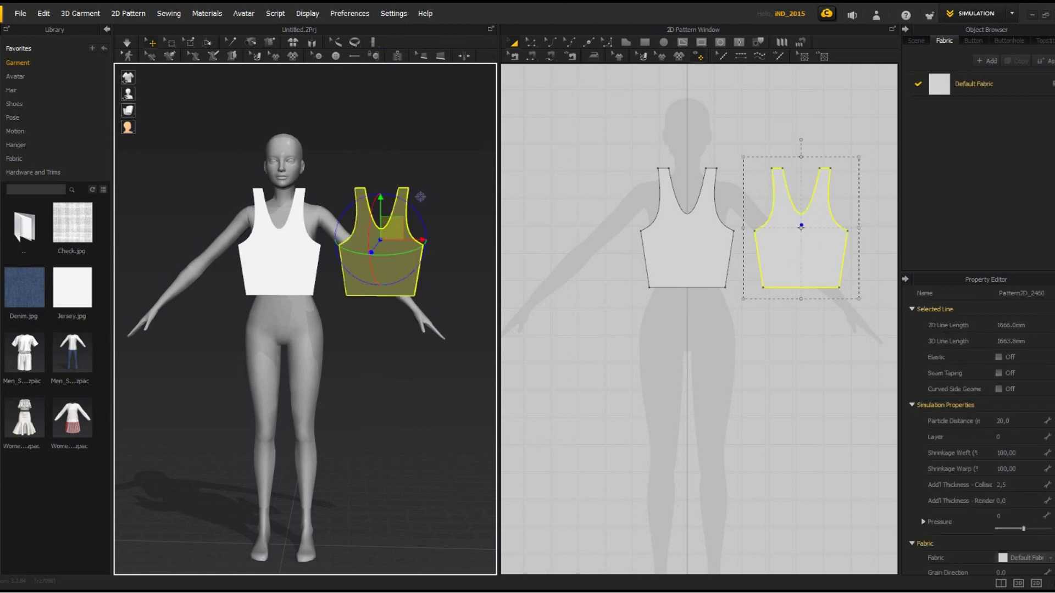
pyautogui.press('Escape')
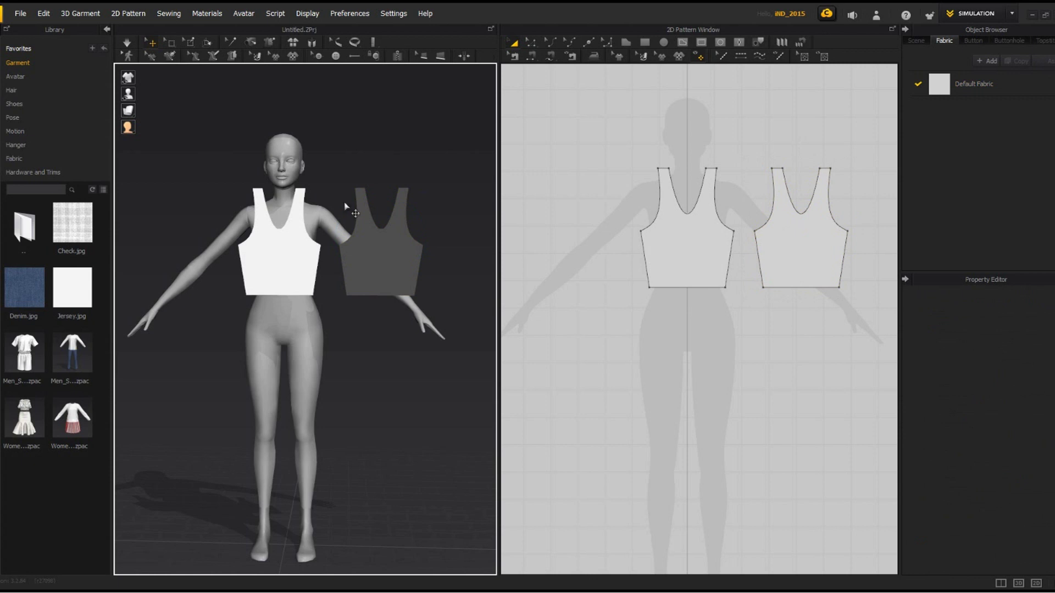
pyautogui.click(294, 275)
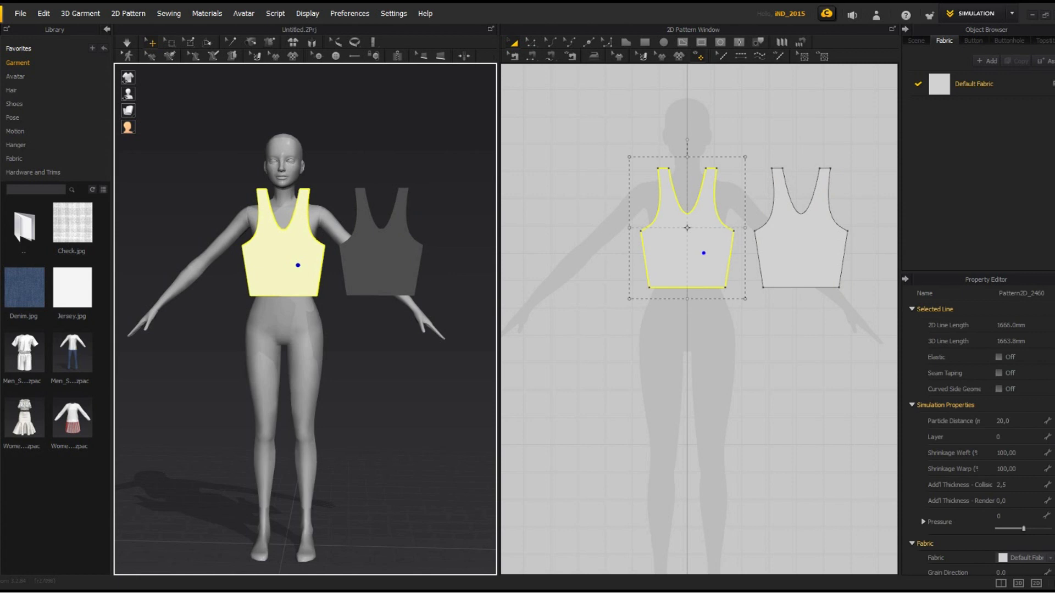
pyautogui.click(390, 272)
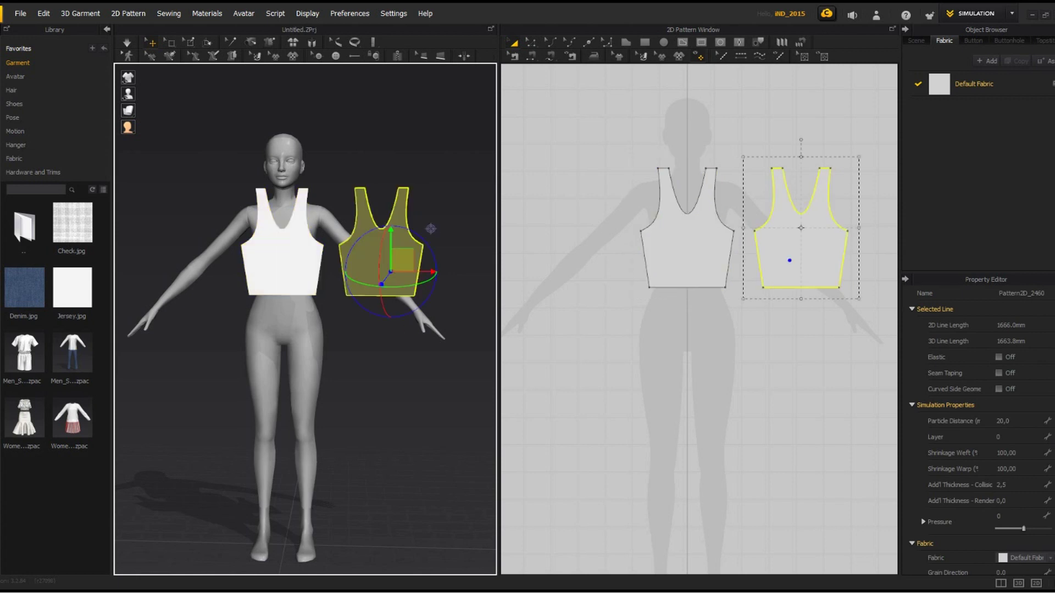
pyautogui.click(368, 262)
pyautogui.click(430, 229)
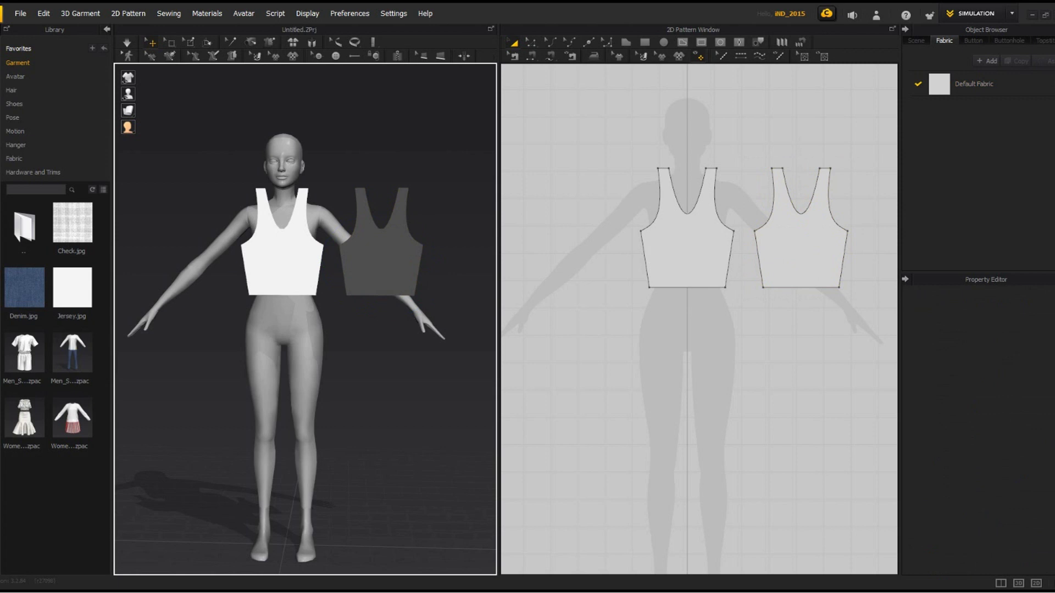
# Try moving the copied bodice piece in the 3D view and undo the move.
pyautogui.moveTo(430, 229); pyautogui.dragTo(357, 236, button='right')
pyautogui.rightClick(346, 294)
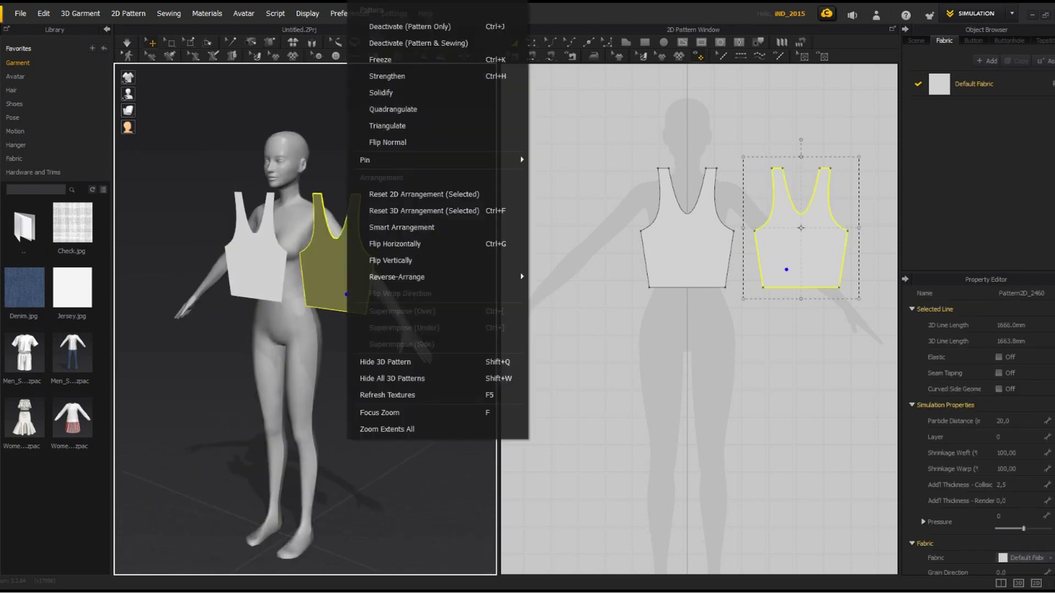
pyautogui.click(383, 256)
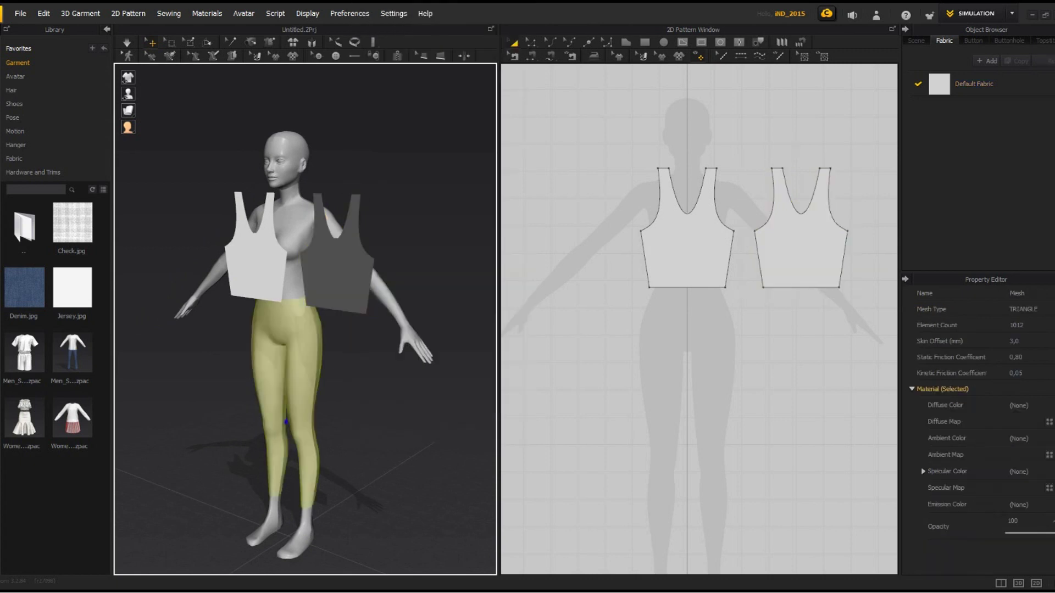
pyautogui.moveTo(383, 254); pyautogui.dragTo(286, 254, button='right')
pyautogui.moveTo(236, 317); pyautogui.dragTo(286, 318)
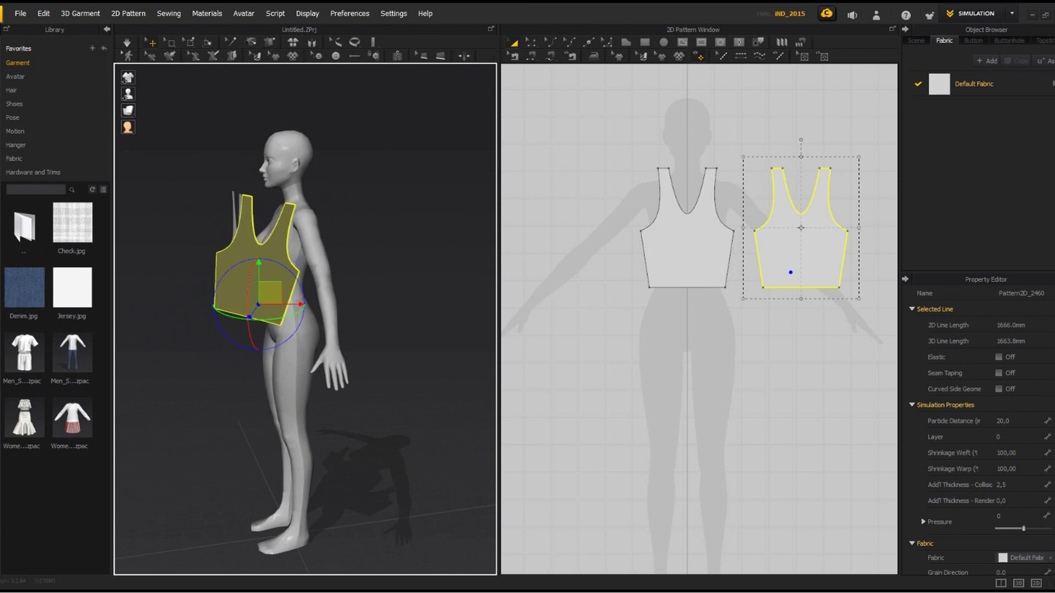
pyautogui.hotkey('ctrl', 'z')
# Move the copied bodice piece behind the avatar in the 3D view so it serves as the back.
pyautogui.click(256, 290)
pyautogui.moveTo(295, 290); pyautogui.dragTo(369, 289)
pyautogui.moveTo(369, 290); pyautogui.dragTo(227, 252, button='right')
pyautogui.moveTo(222, 275); pyautogui.dragTo(335, 264)
pyautogui.moveTo(384, 323); pyautogui.dragTo(352, 323, button='right')
pyautogui.moveTo(274, 284); pyautogui.dragTo(302, 285)
pyautogui.moveTo(302, 285); pyautogui.dragTo(417, 285, button='right')
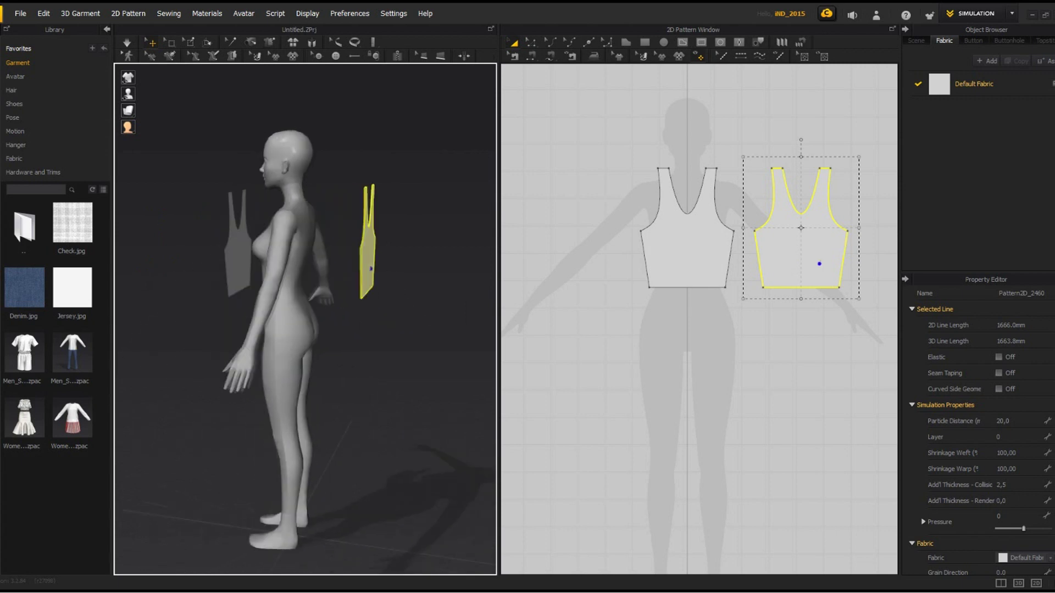
# Bring the front and back pieces closer to the avatar's body and raise them slightly.
pyautogui.moveTo(368, 285); pyautogui.dragTo(324, 290)
pyautogui.moveTo(237, 288); pyautogui.dragTo(250, 289)
pyautogui.moveTo(250, 288); pyautogui.dragTo(263, 299, button='right')
pyautogui.moveTo(249, 288)
pyautogui.mouseDown()
pyautogui.moveTo(236, 285)
pyautogui.moveTo(251, 282)
pyautogui.mouseUp()
pyautogui.moveTo(228, 322); pyautogui.dragTo(351, 321, button='right')
pyautogui.moveTo(298, 280); pyautogui.dragTo(297, 274)
pyautogui.moveTo(330, 242); pyautogui.dragTo(148, 248, button='right')
pyautogui.click(289, 266)
pyautogui.moveTo(240, 345); pyautogui.dragTo(451, 345, button='right')
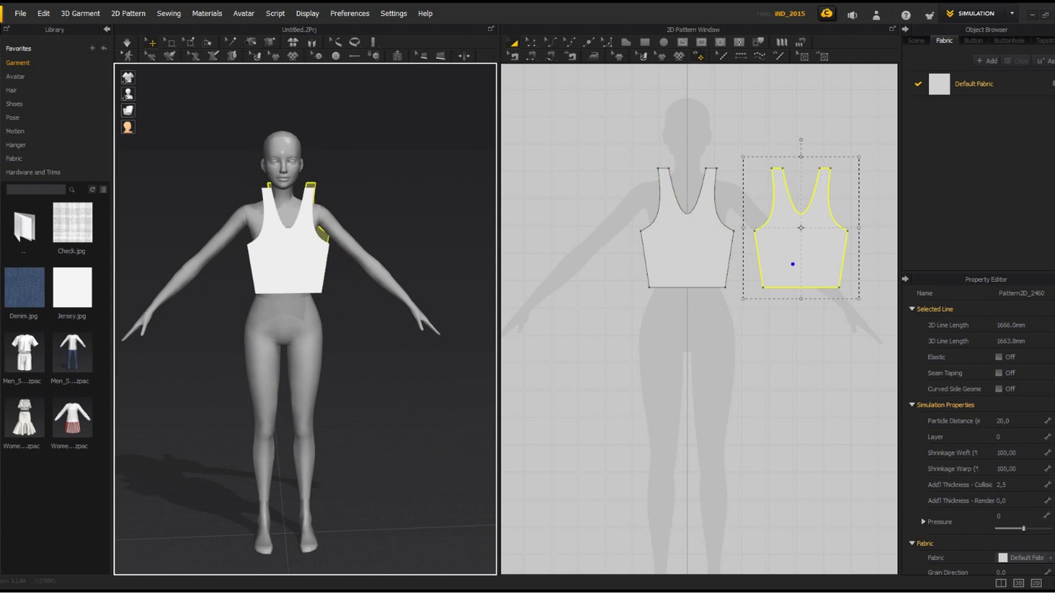
# Shift the front and back pieces sideways in the 3D view so both line up with the avatar's centre.
pyautogui.click(321, 240)
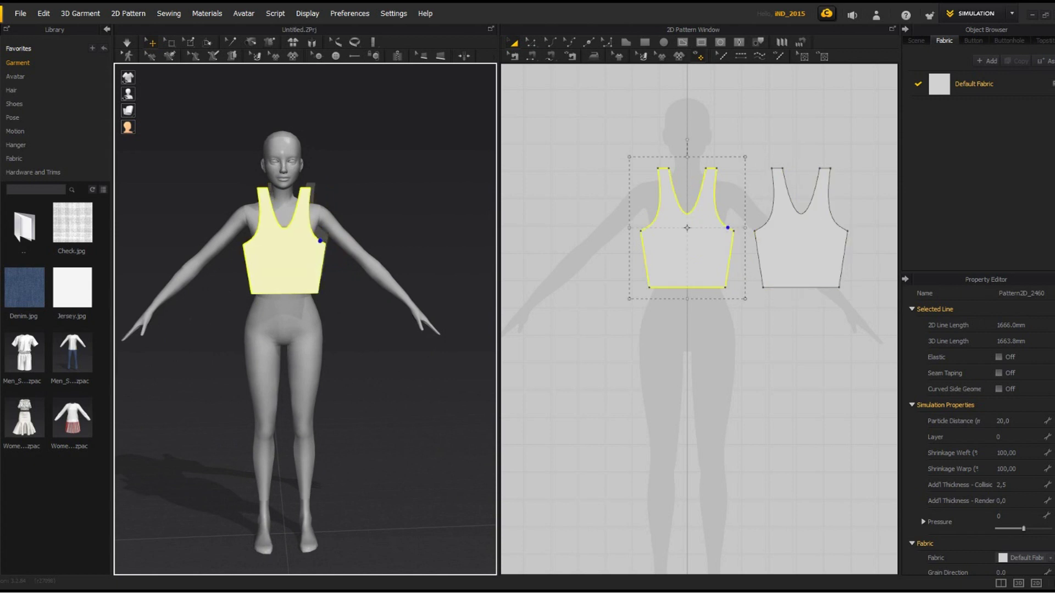
pyautogui.click(304, 211)
pyautogui.moveTo(340, 197); pyautogui.dragTo(331, 198)
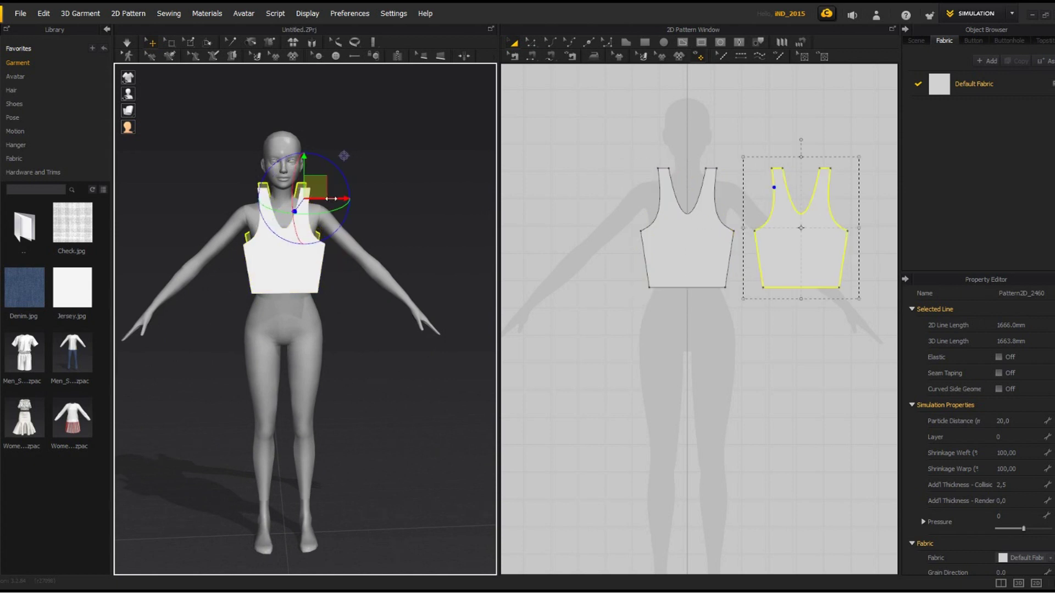
# Widen the back pattern piece slightly and stretch the front piece outward on both sides to about the same width.
pyautogui.moveTo(857, 226); pyautogui.dragTo(869, 229)
pyautogui.click(651, 269)
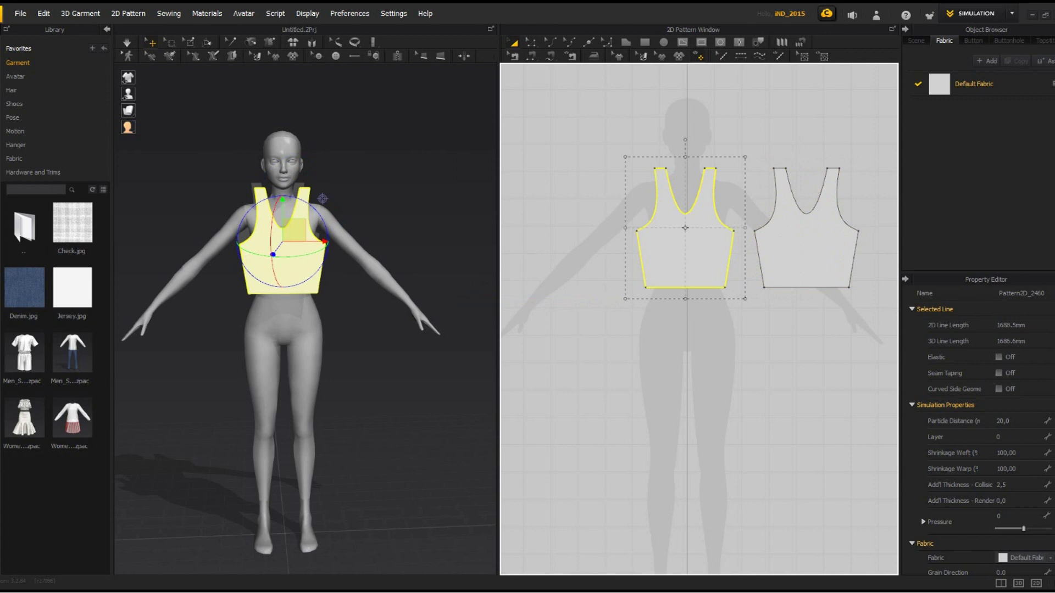
pyautogui.click(750, 258)
pyautogui.click(714, 247)
pyautogui.moveTo(745, 227); pyautogui.dragTo(749, 227)
pyautogui.press('Escape')
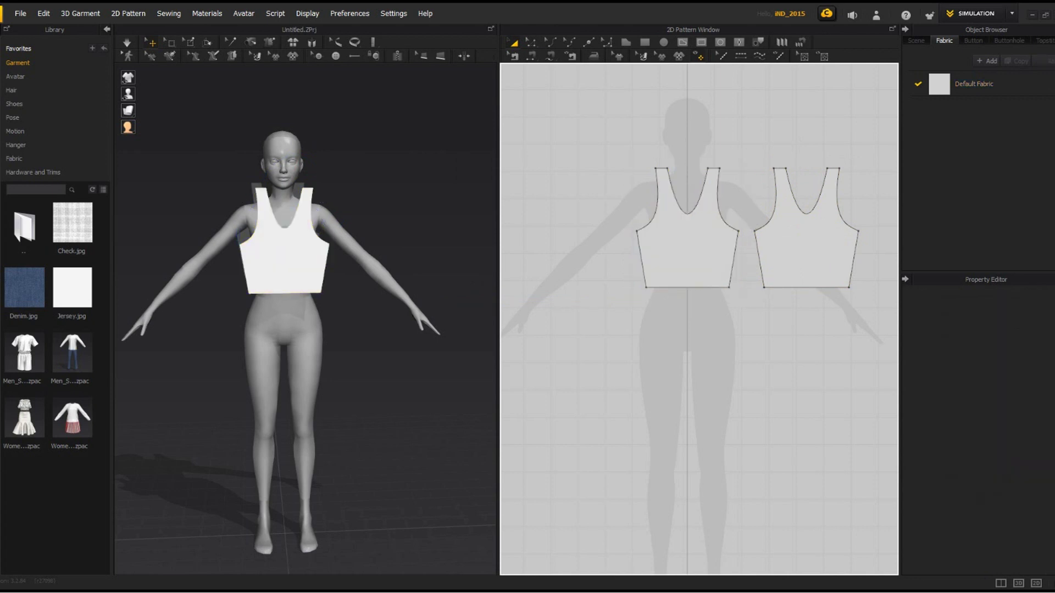
# Try sewing the outer side edges of the front and back pieces together with Segment Sewing and undo the seam.
pyautogui.moveTo(352, 330); pyautogui.dragTo(299, 330, button='right')
pyautogui.click(514, 56)
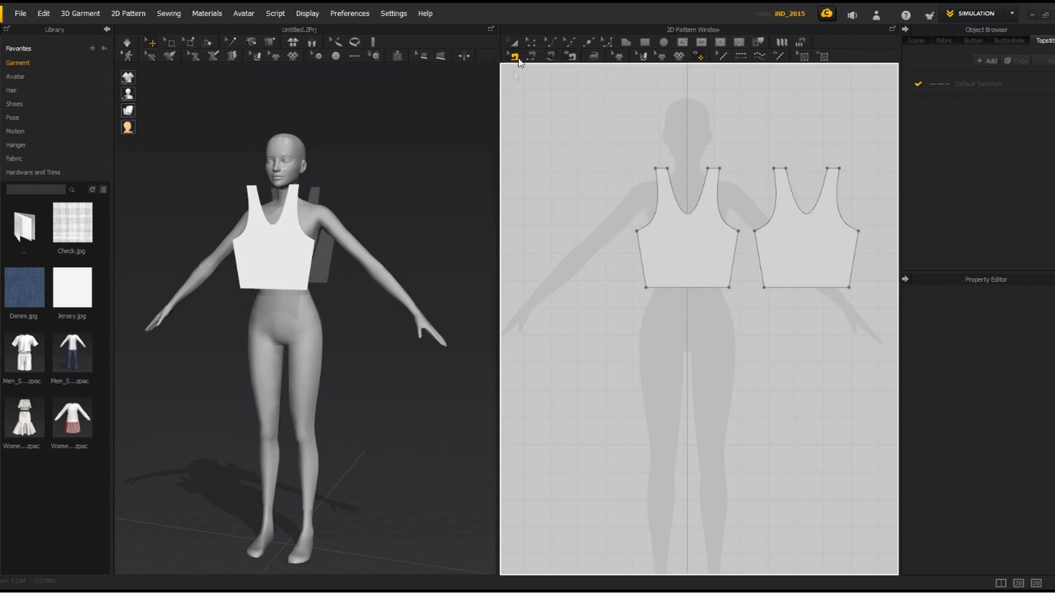
pyautogui.moveTo(391, 305); pyautogui.dragTo(409, 305, button='right')
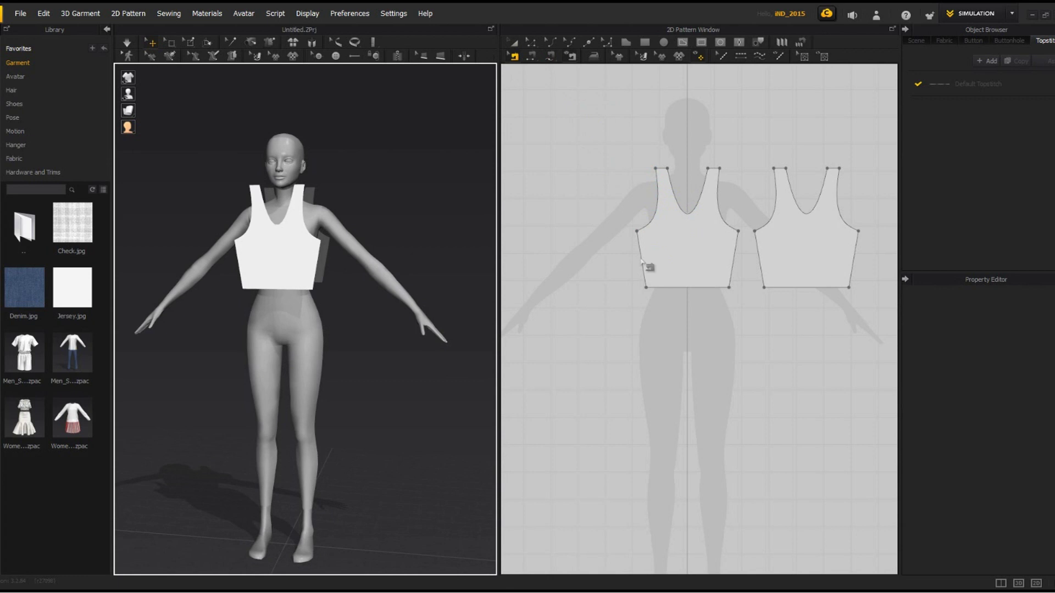
pyautogui.click(531, 58)
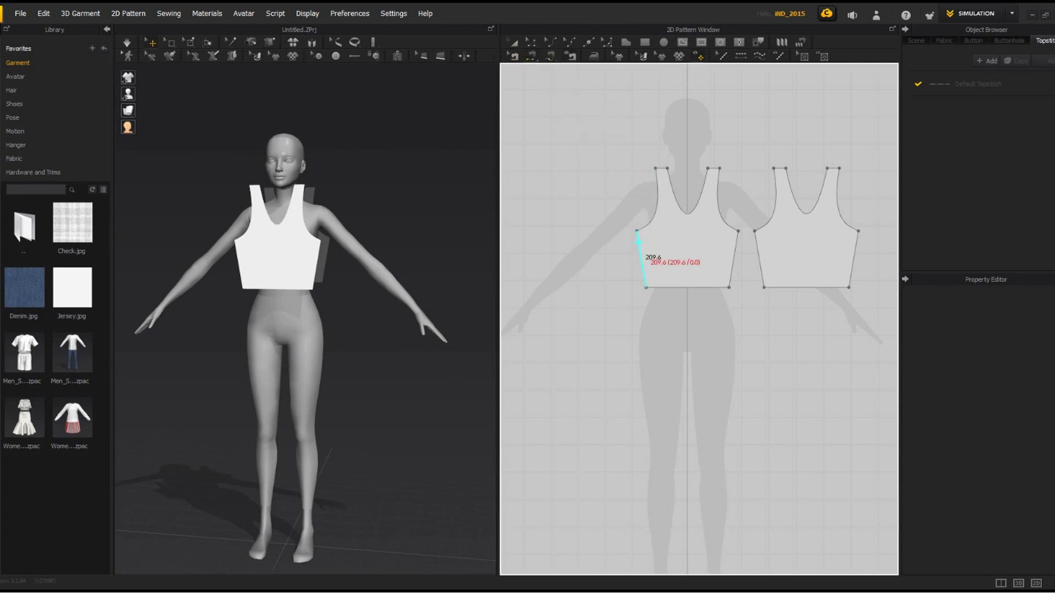
pyautogui.click(641, 252)
pyautogui.click(864, 262)
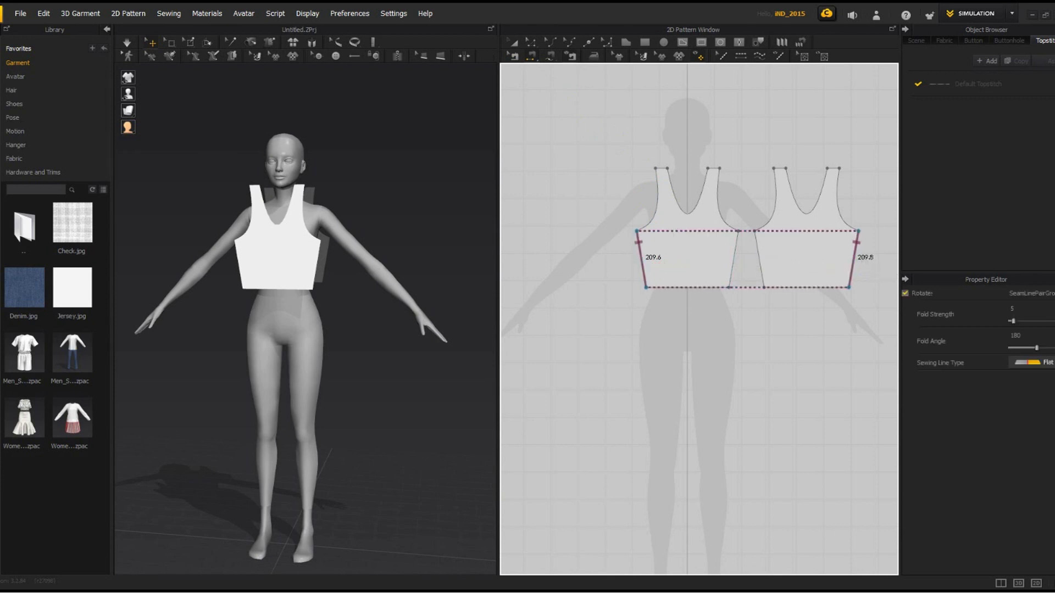
pyautogui.moveTo(329, 328); pyautogui.dragTo(396, 328, button='right')
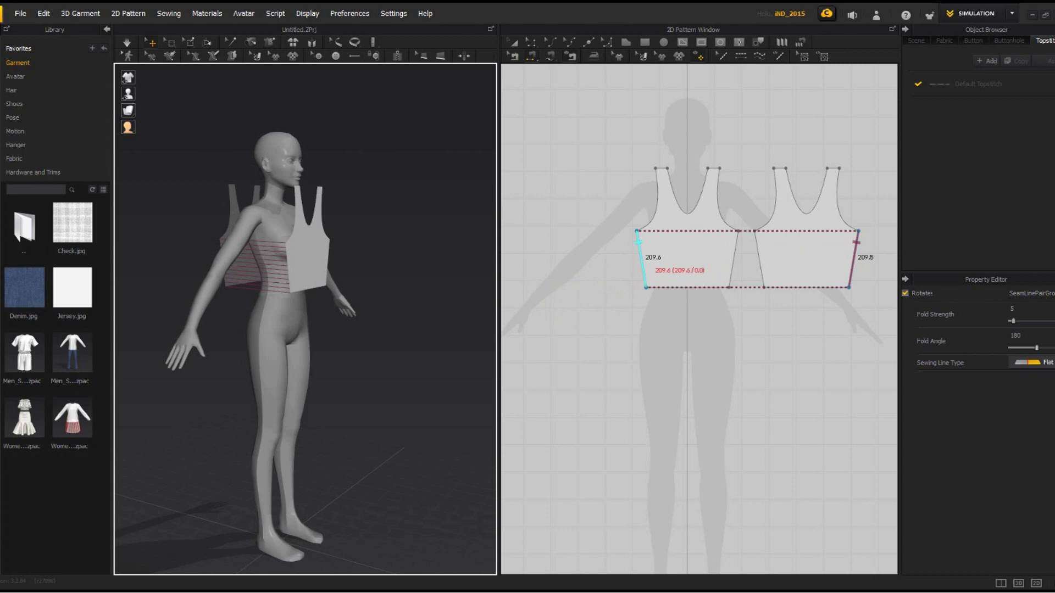
pyautogui.hotkey('ctrl', 'z')
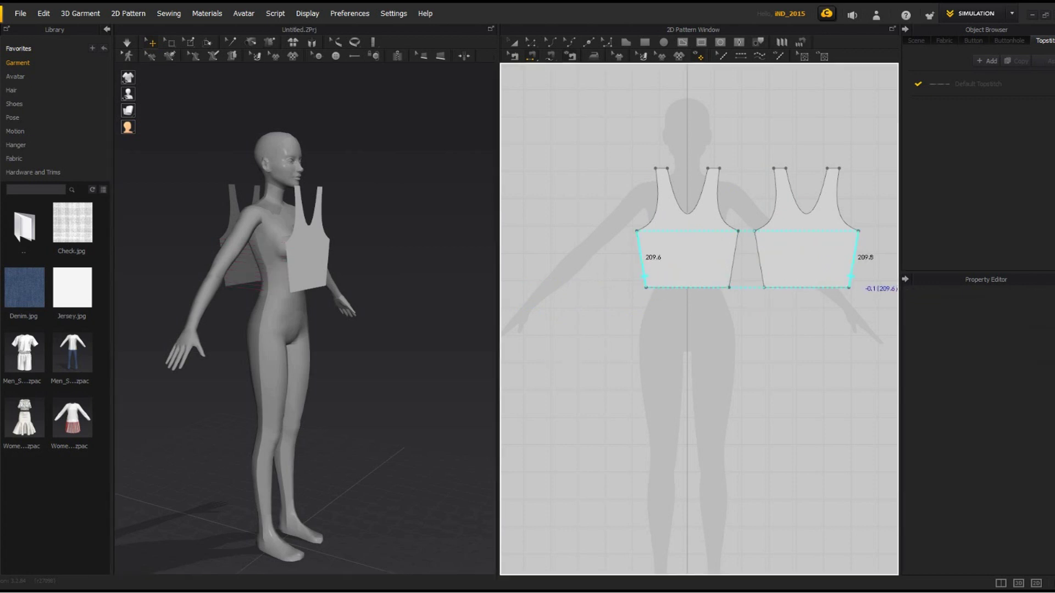
# Try sewing the outer side edges in the crossed direction, check the seam on the avatar and undo it.
pyautogui.click(866, 240)
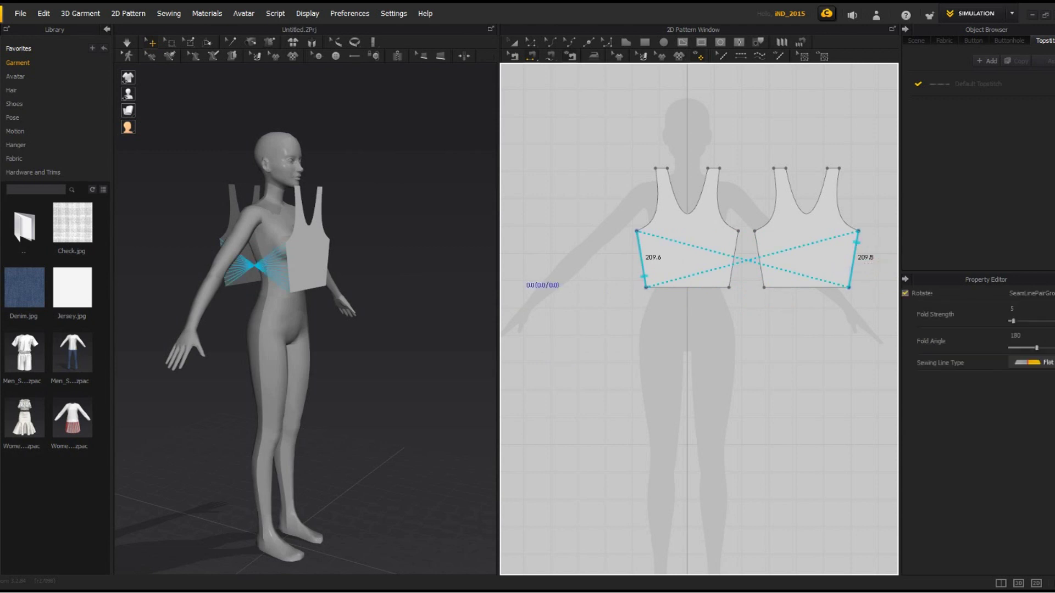
pyautogui.moveTo(340, 329); pyautogui.dragTo(406, 329, button='right')
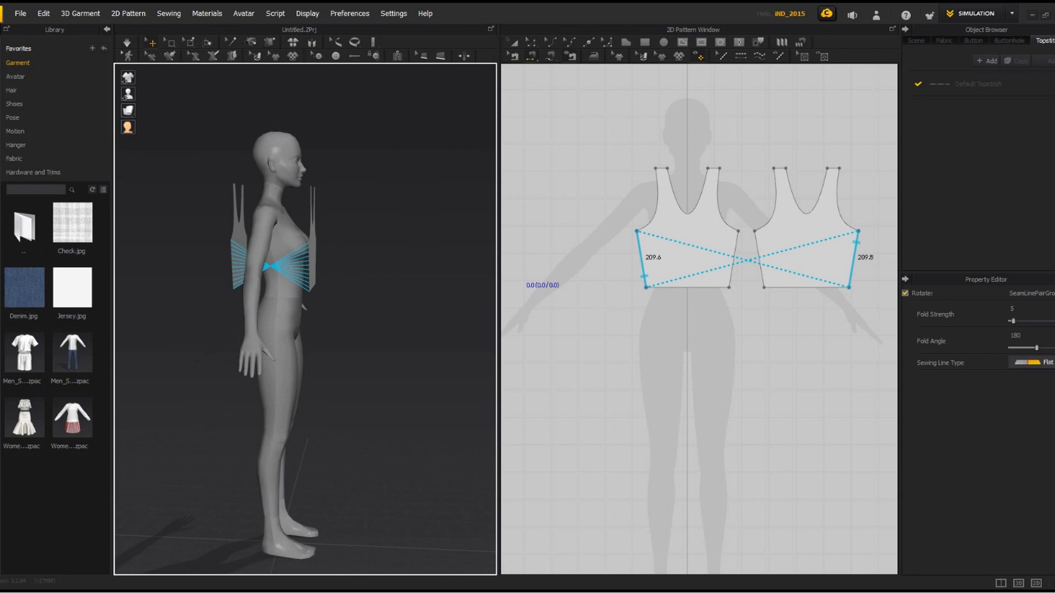
pyautogui.hotkey('ctrl', 'z')
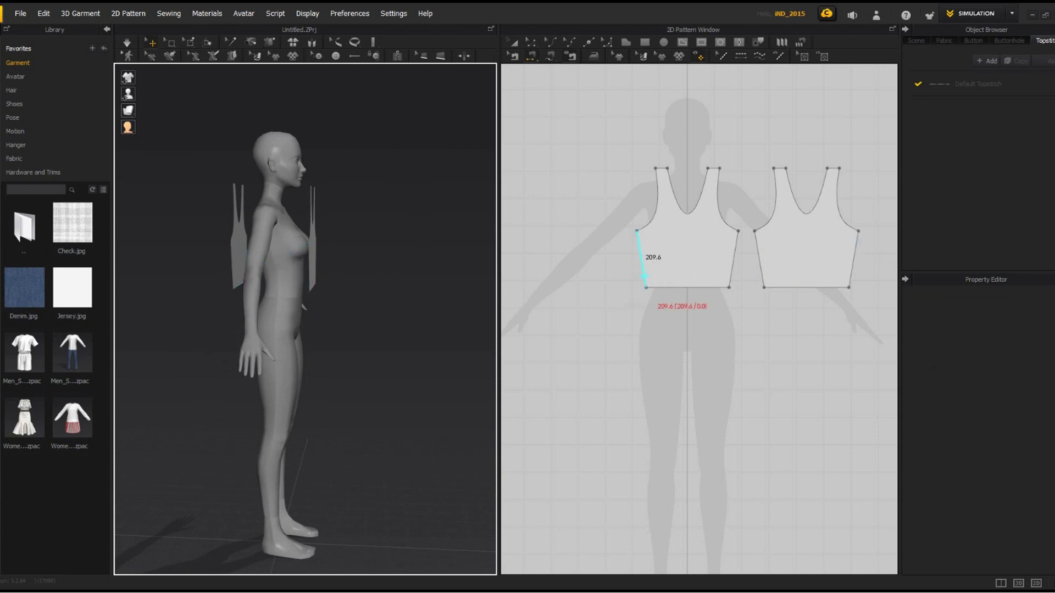
# Sew the outer side edges of the front and back together in matching direction, and join the two facing side edges.
pyautogui.click(644, 277)
pyautogui.click(850, 277)
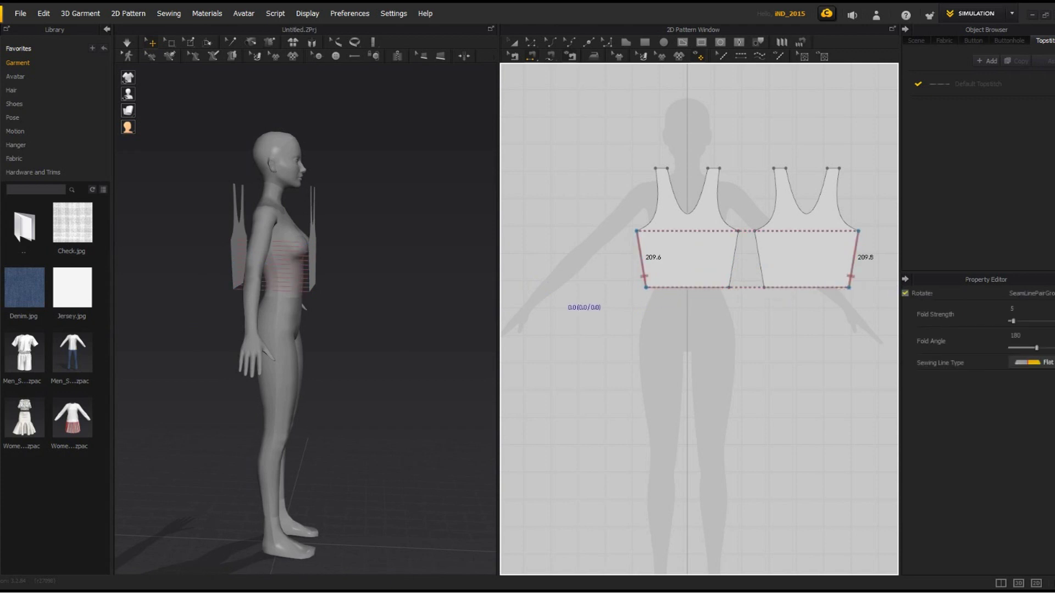
pyautogui.press('2')
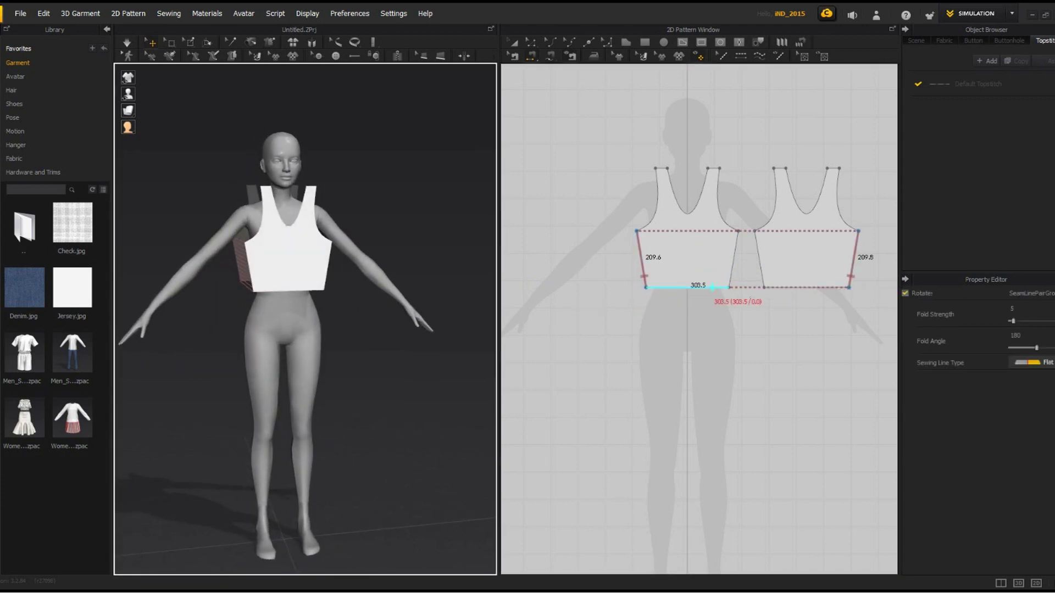
pyautogui.click(730, 277)
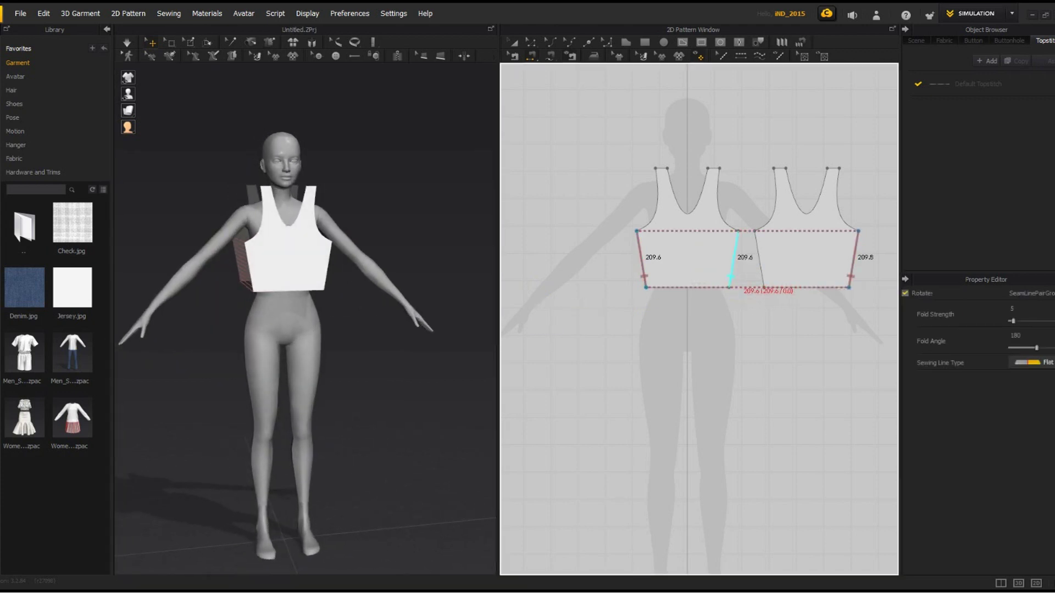
pyautogui.click(762, 278)
# Sew the front's outer shoulder edge to the back's outer shoulder edge.
pyautogui.press('6')
pyautogui.press('2')
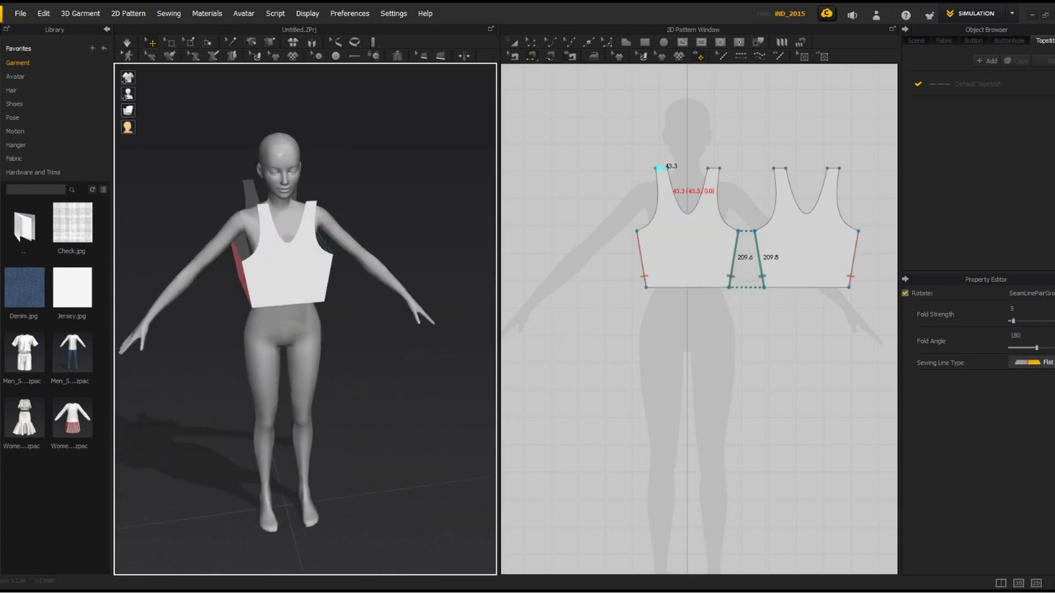
pyautogui.click(662, 167)
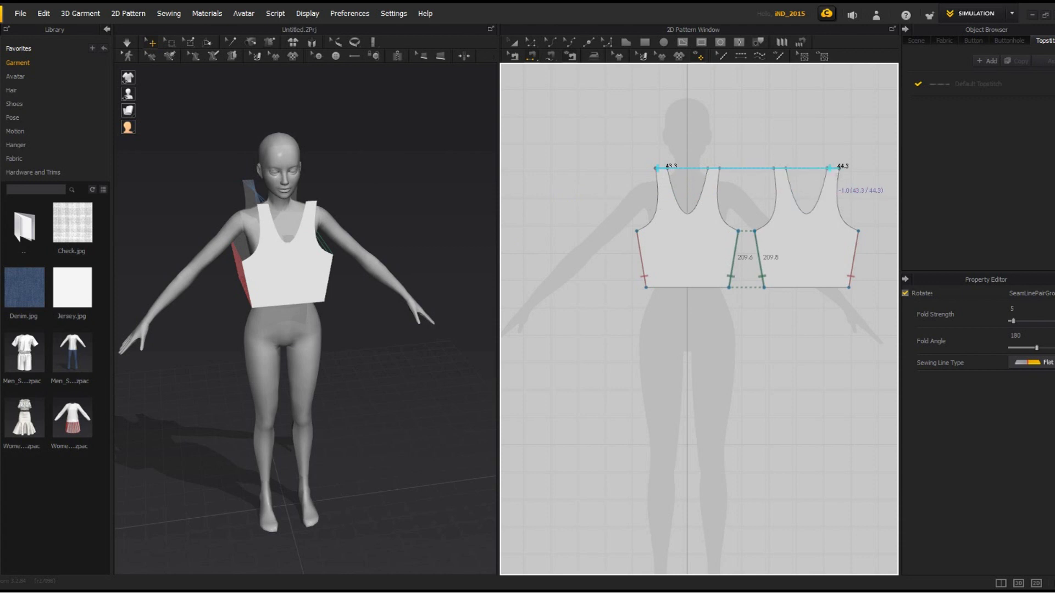
pyautogui.click(832, 168)
# Sew the two inner shoulder edges of the front and back together, undoing the faulty attempts.
pyautogui.click(716, 167)
pyautogui.click(780, 168)
pyautogui.click(781, 168)
pyautogui.hotkey('ctrl', 'z')
pyautogui.click(780, 168)
pyautogui.hotkey('ctrl', 'z')
pyautogui.click(779, 167)
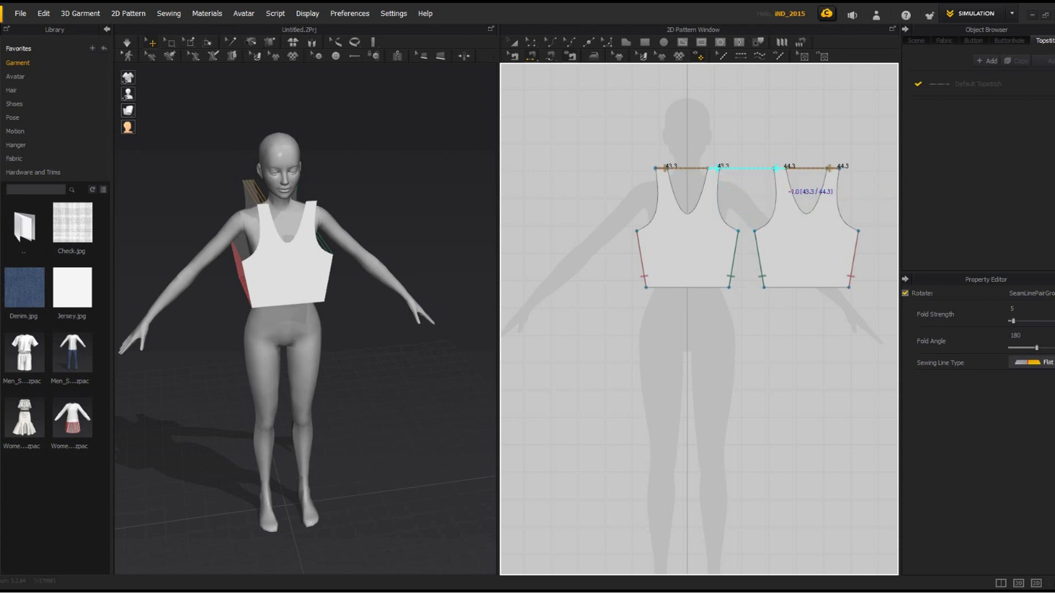
pyautogui.click(778, 170)
# Run the simulation to drape the sewn bodice on the avatar and inspect its fit up close.
pyautogui.moveTo(417, 187); pyautogui.dragTo(374, 203, button='right')
pyautogui.press('space')
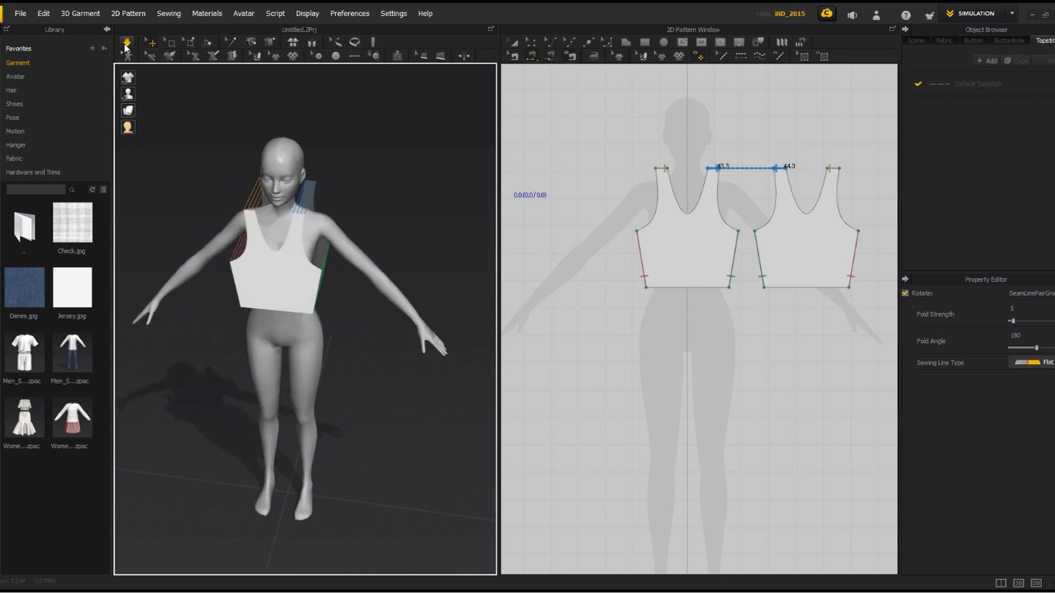
pyautogui.press('2')
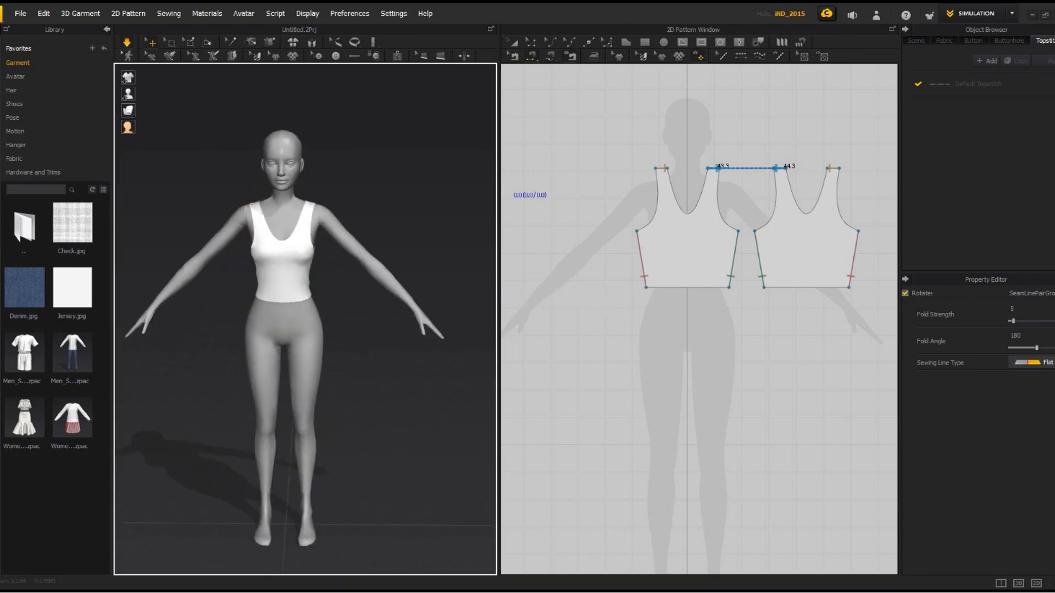
pyautogui.moveTo(307, 247); pyautogui.dragTo(335, 247, button='right')
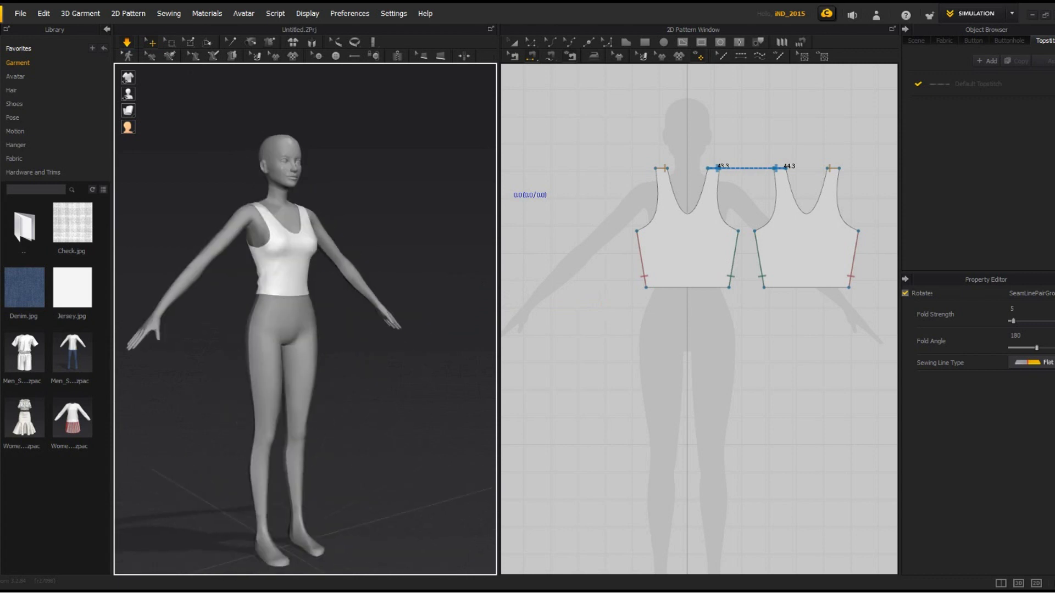
pyautogui.scroll(4, 305, 319)
pyautogui.scroll(5, 283, 196)
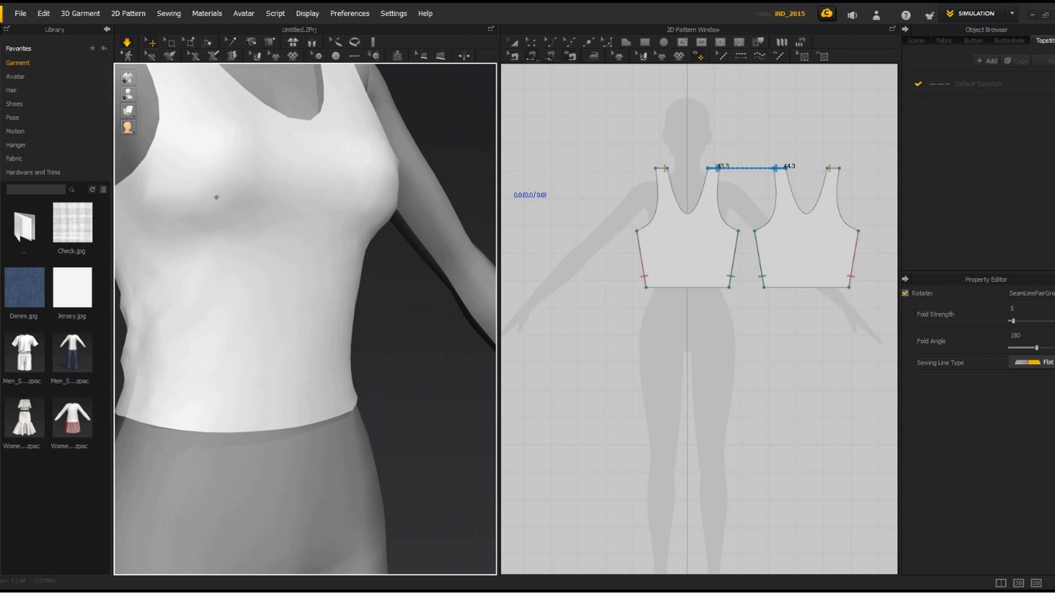
# Pull at the draped front fabric to settle it on the chest, stop the simulation and check the fit.
pyautogui.moveTo(216, 197); pyautogui.dragTo(292, 233)
pyautogui.moveTo(182, 176); pyautogui.dragTo(211, 192)
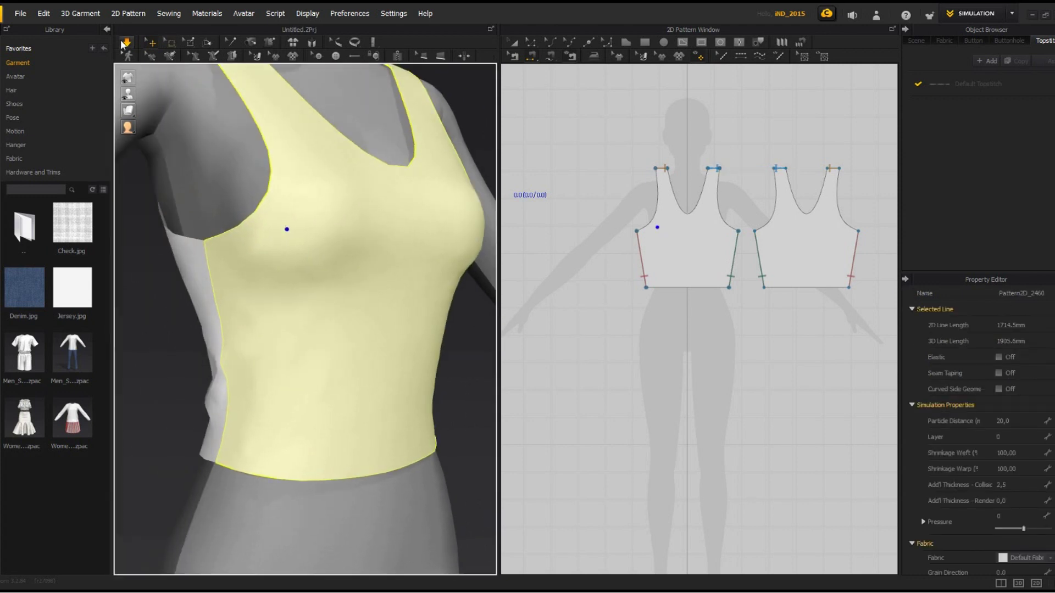
pyautogui.click(129, 44)
pyautogui.click(130, 46)
pyautogui.moveTo(305, 227); pyautogui.dragTo(318, 250)
pyautogui.scroll(2, 317, 250)
pyautogui.moveTo(318, 250); pyautogui.dragTo(398, 286, button='right')
pyautogui.scroll(-5, 330, 306)
pyautogui.moveTo(341, 308); pyautogui.dragTo(339, 308)
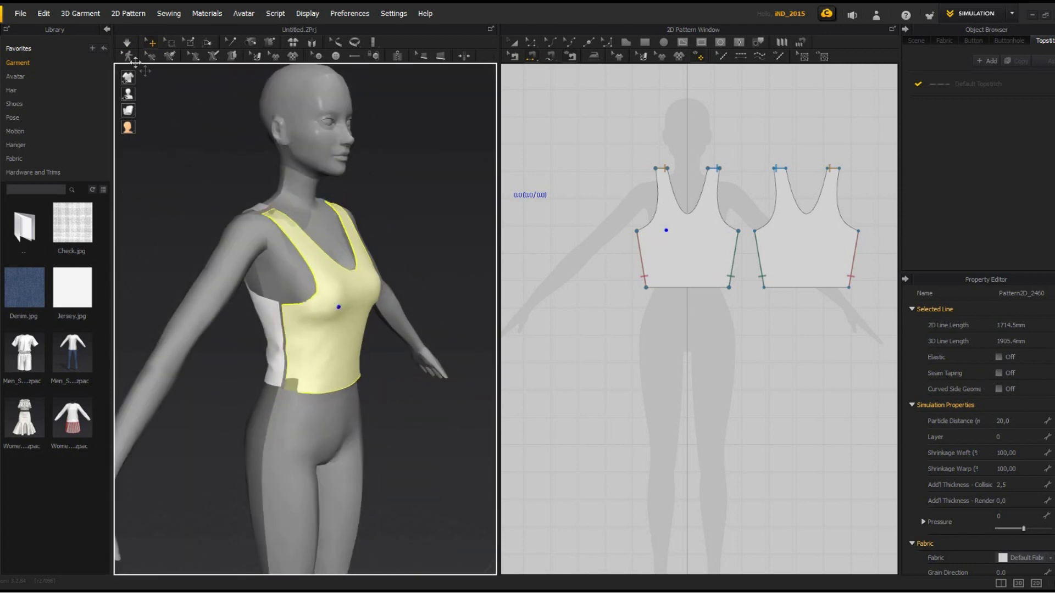
# Restart the simulation and pull the front's armhole, strap and hem fabric to adjust how it drapes on the avatar.
pyautogui.click(127, 42)
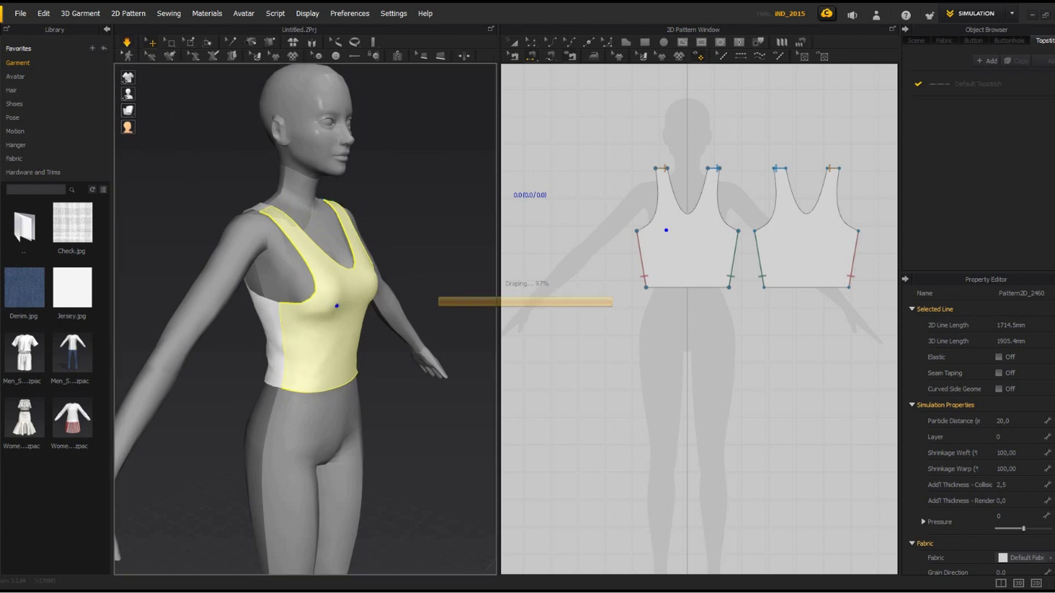
pyautogui.moveTo(312, 293); pyautogui.dragTo(256, 286, button='right')
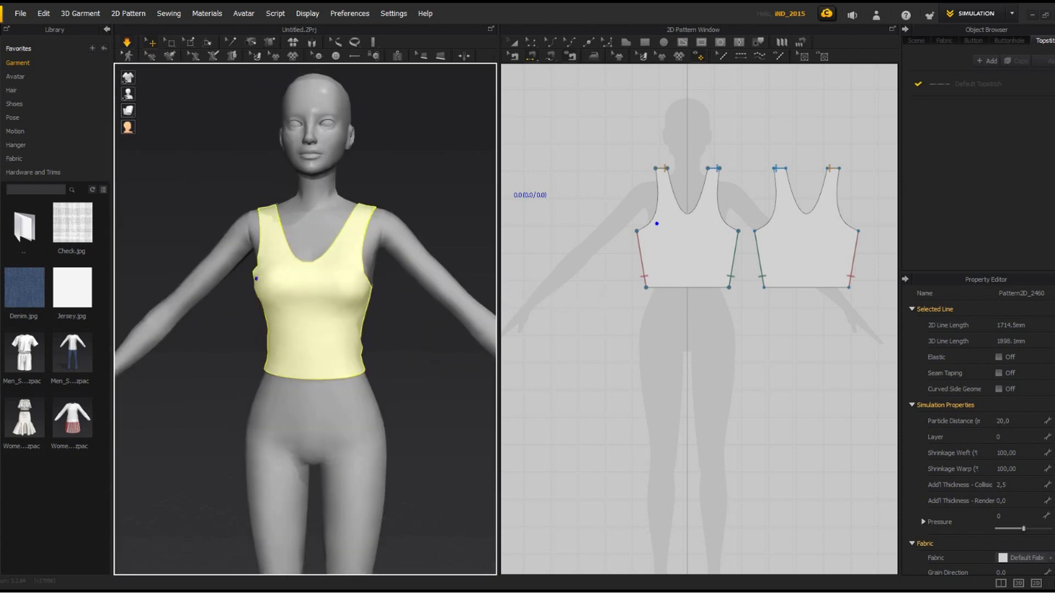
pyautogui.moveTo(350, 261); pyautogui.dragTo(348, 238)
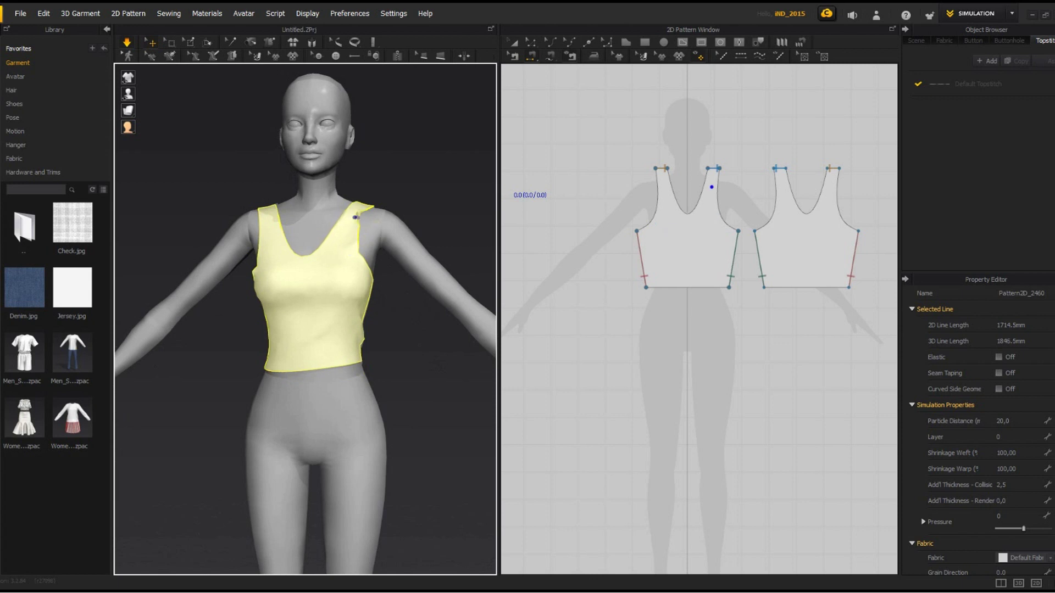
pyautogui.moveTo(362, 365); pyautogui.dragTo(396, 425)
pyautogui.moveTo(367, 281)
pyautogui.mouseDown()
pyautogui.moveTo(394, 283)
pyautogui.moveTo(353, 278)
pyautogui.mouseUp()
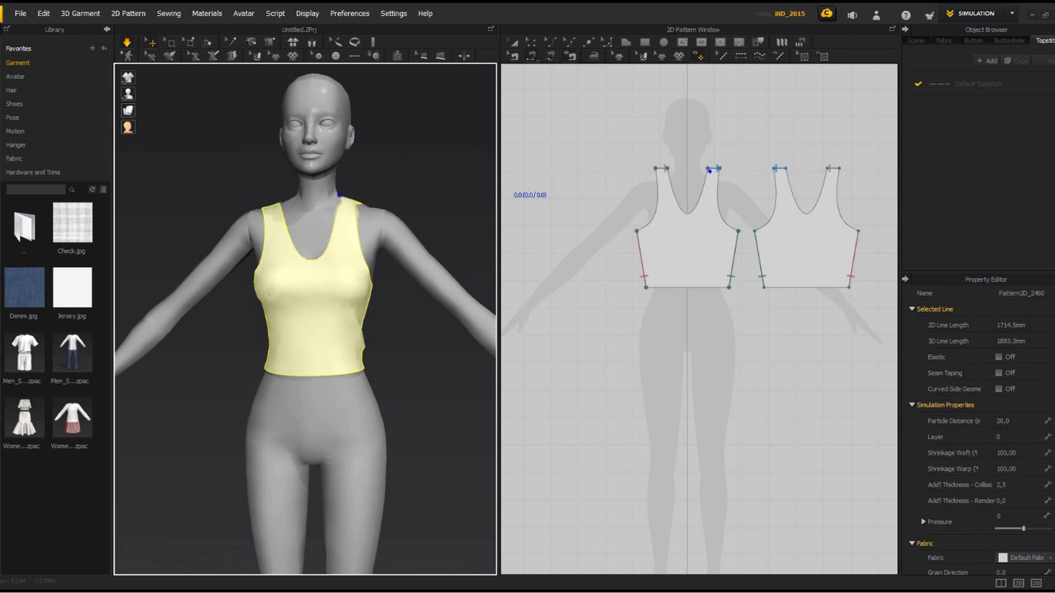
pyautogui.moveTo(356, 203); pyautogui.dragTo(342, 193, button='middle')
# Examine the draped top close up from the side, then deselect the front piece.
pyautogui.moveTo(341, 192); pyautogui.dragTo(467, 193, button='right')
pyautogui.scroll(-2, 324, 291)
pyautogui.scroll(6, 324, 291)
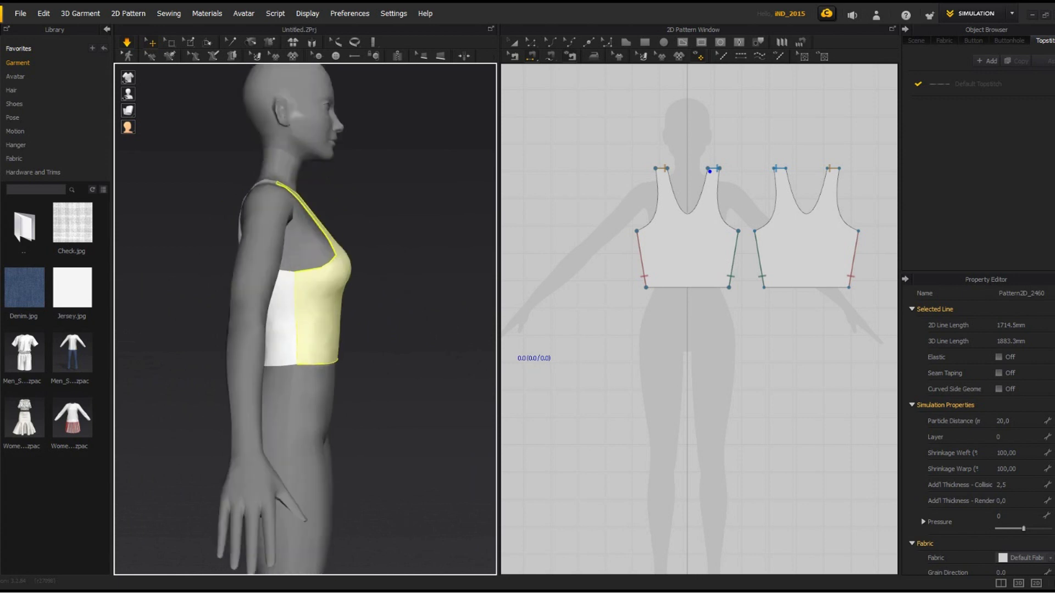
pyautogui.moveTo(324, 291)
pyautogui.mouseDown(button='right')
pyautogui.moveTo(363, 292)
pyautogui.moveTo(328, 293)
pyautogui.mouseUp(button='right')
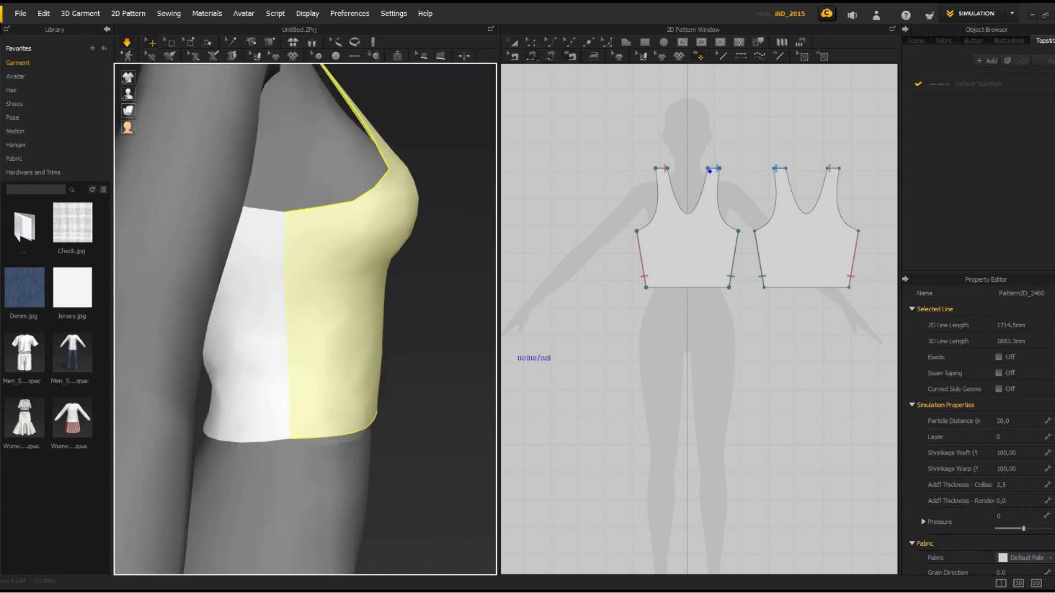
pyautogui.click(332, 115)
pyautogui.moveTo(333, 116); pyautogui.dragTo(338, 199, button='middle')
pyautogui.moveTo(337, 199); pyautogui.dragTo(329, 192, button='right')
pyautogui.press('Escape')
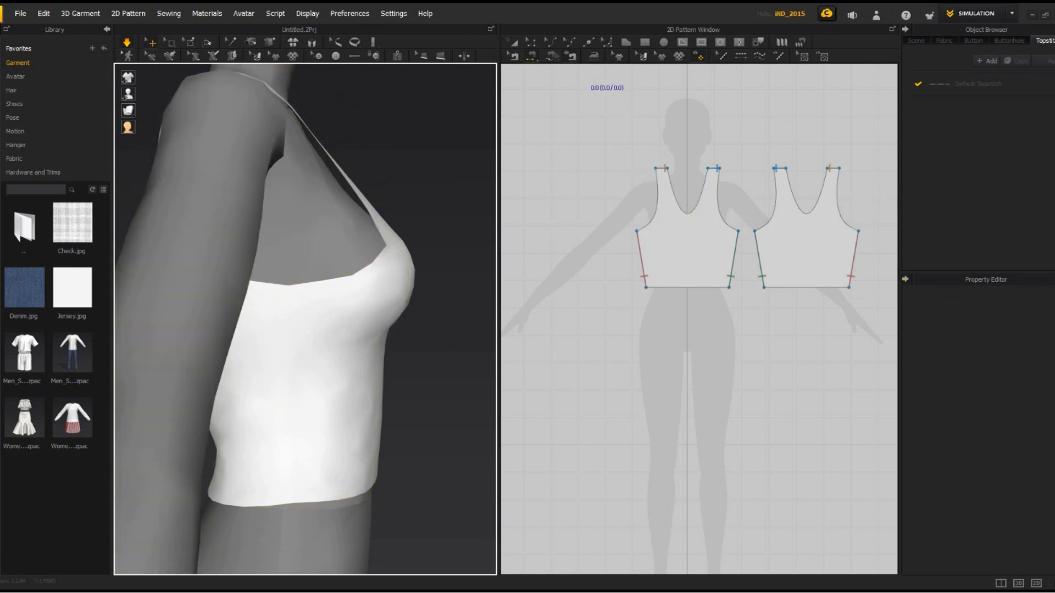
# Select both the front and back pattern pieces and set their additional collision thickness to 7.
pyautogui.click(515, 44)
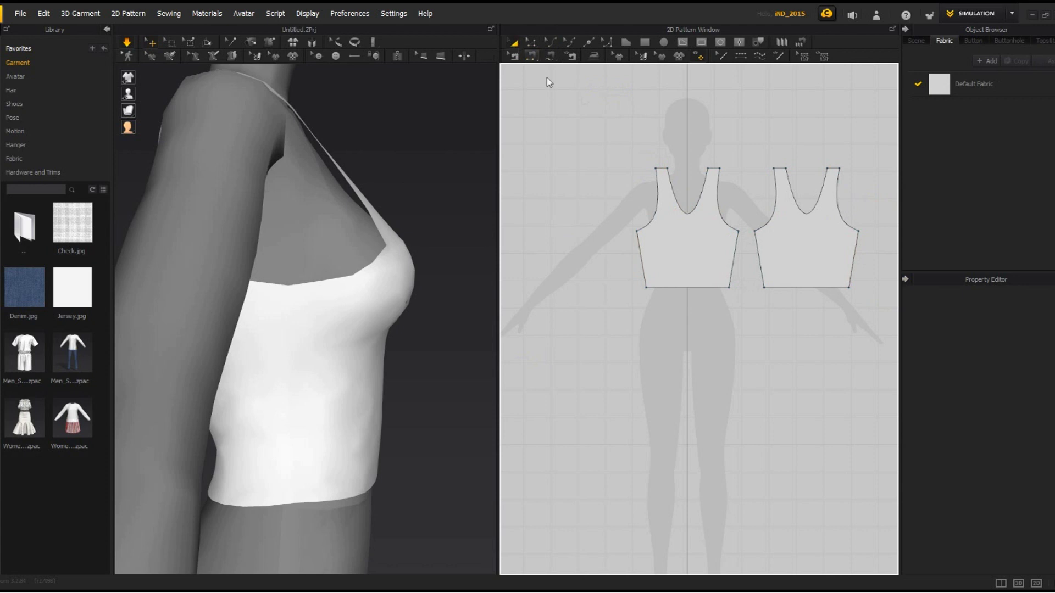
pyautogui.moveTo(736, 286); pyautogui.dragTo(710, 293, button='middle')
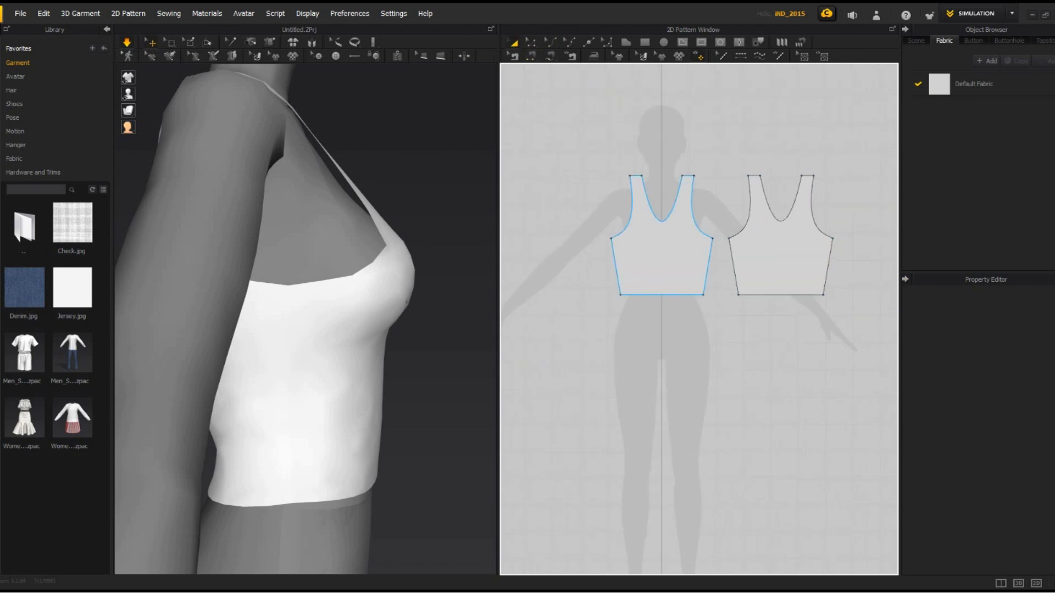
pyautogui.click(662, 252)
pyautogui.click(780, 253)
pyautogui.click(662, 253)
pyautogui.press('Escape')
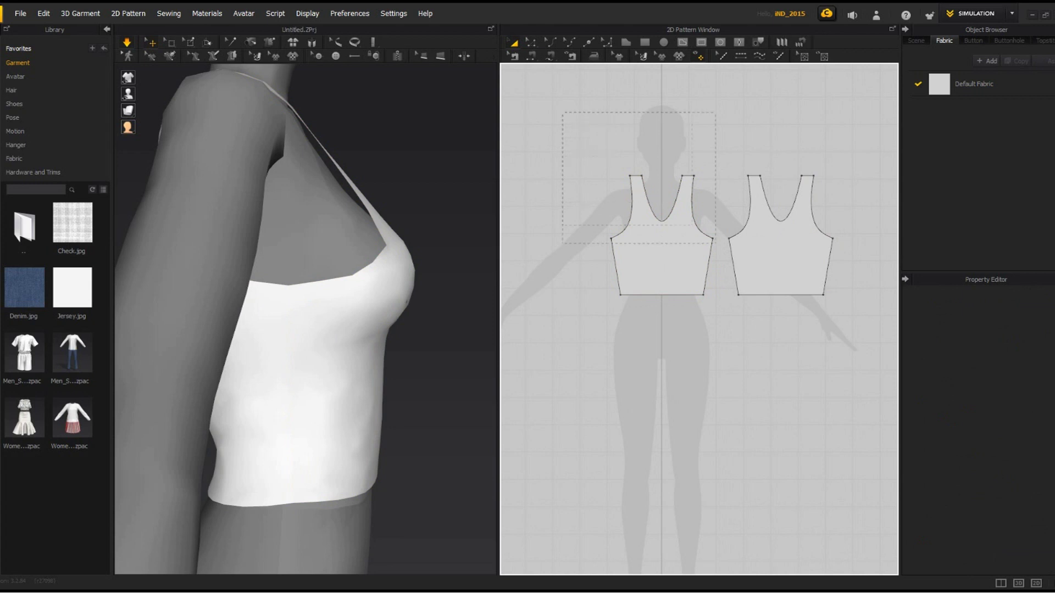
pyautogui.moveTo(562, 113); pyautogui.dragTo(870, 330)
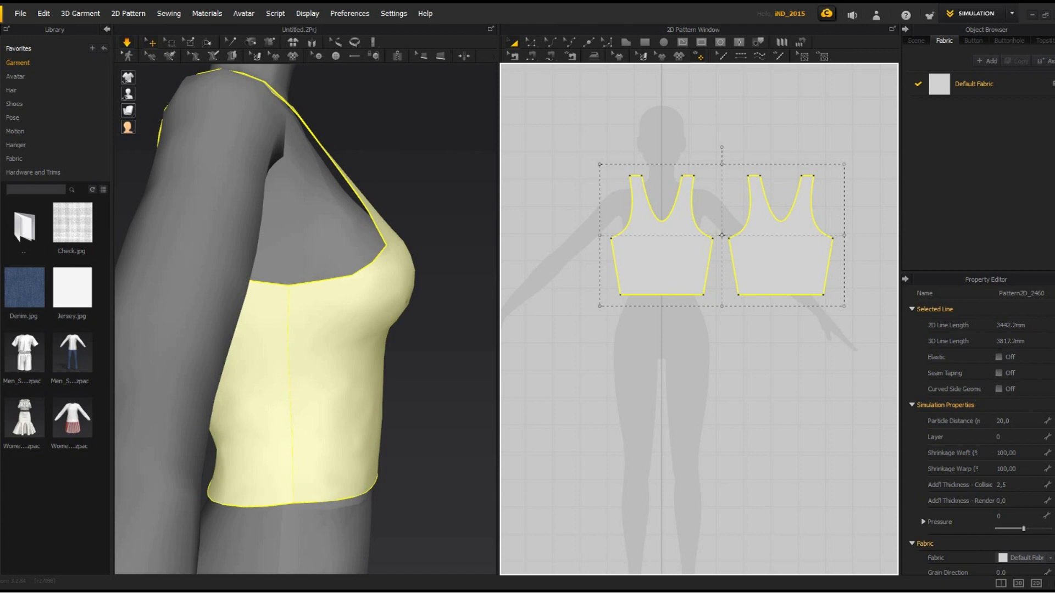
pyautogui.moveTo(699, 318); pyautogui.dragTo(678, 318, button='middle')
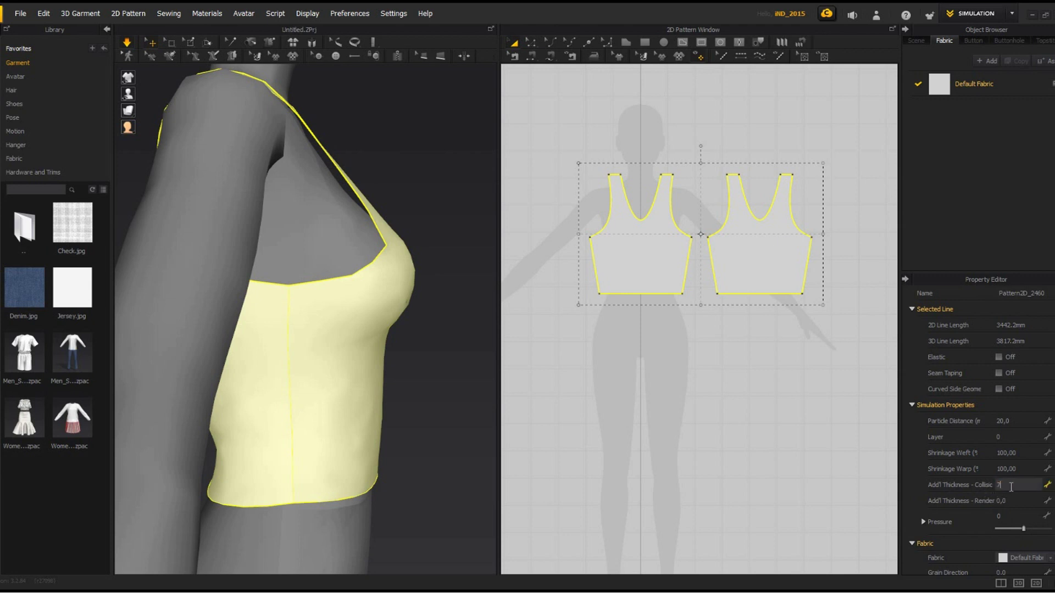
pyautogui.press('Return')
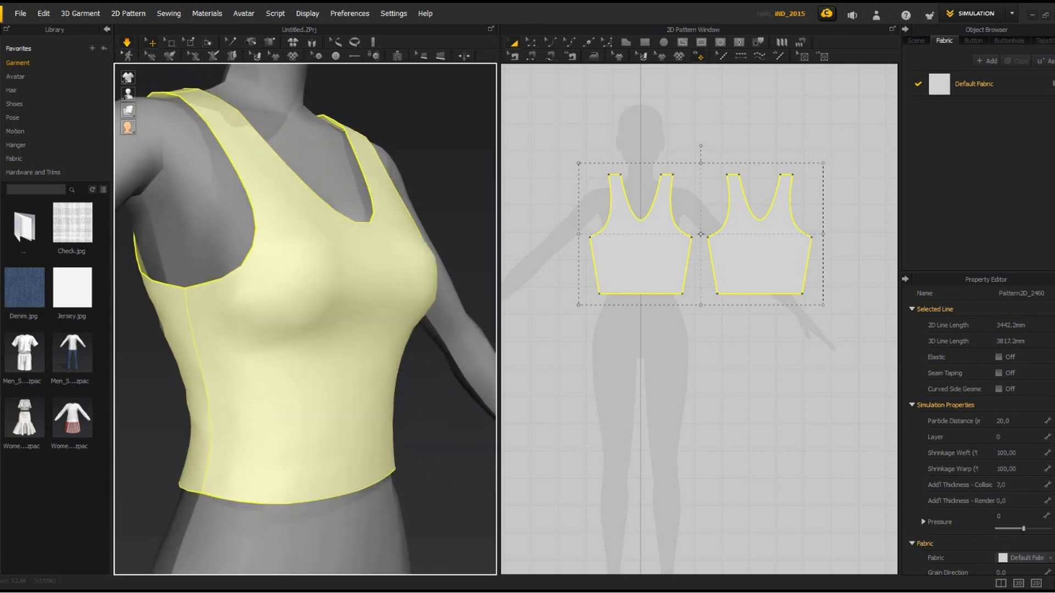
# Check the fit of the thickened top on the avatar from the front and the side.
pyautogui.press('2')
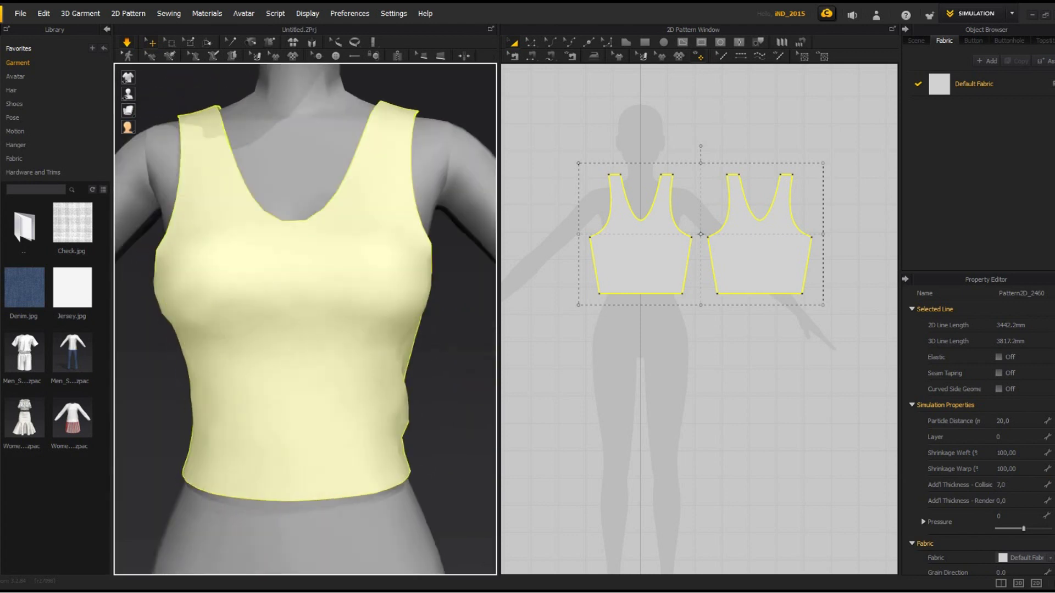
pyautogui.press('Escape')
pyautogui.scroll(3, 304, 318)
pyautogui.scroll(-5, 305, 318)
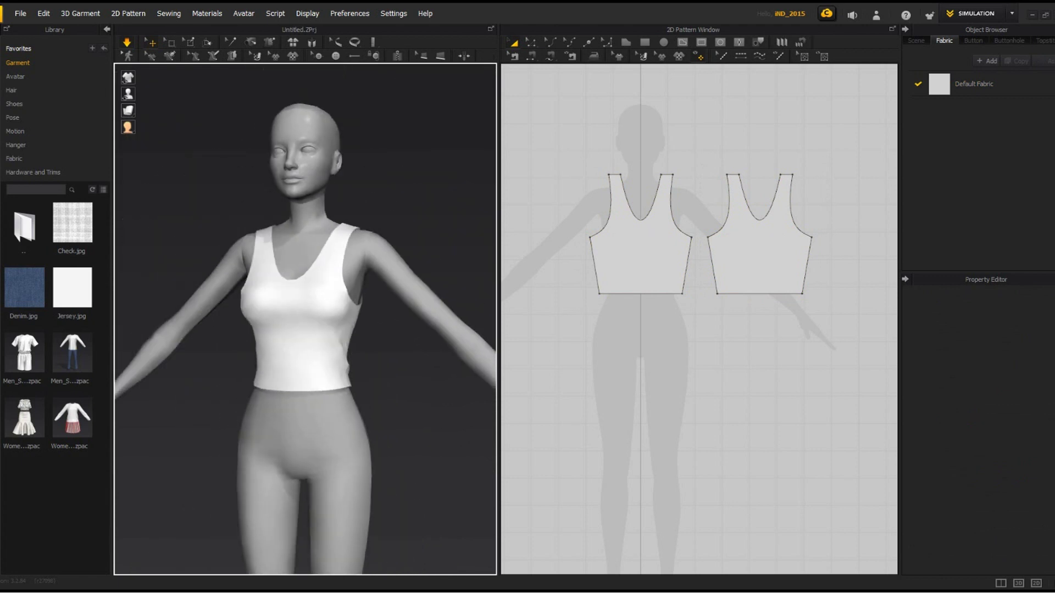
pyautogui.moveTo(305, 318); pyautogui.dragTo(341, 247, button='right')
pyautogui.press('6')
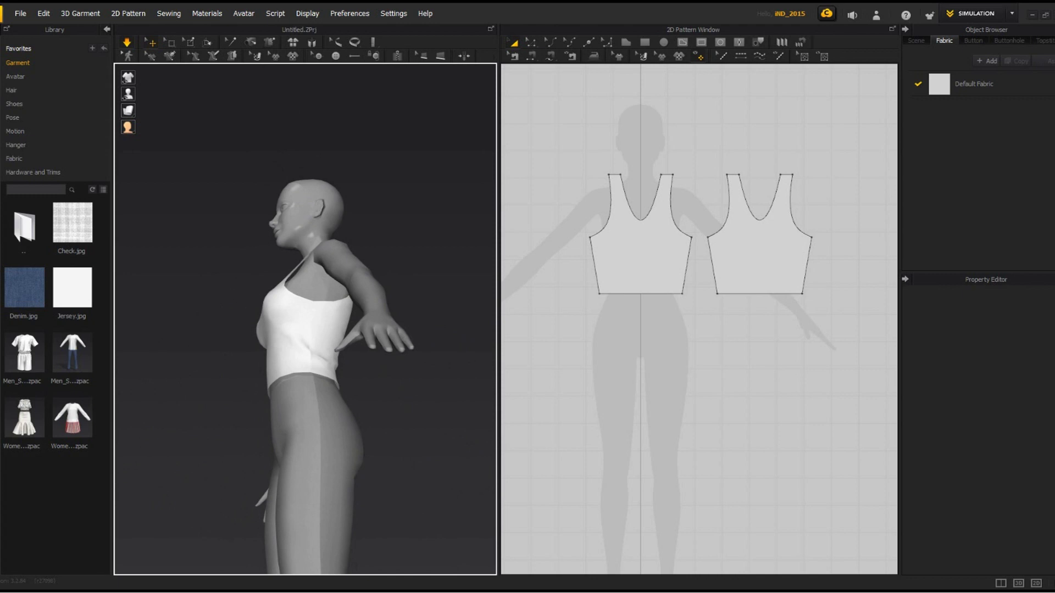
pyautogui.press('6')
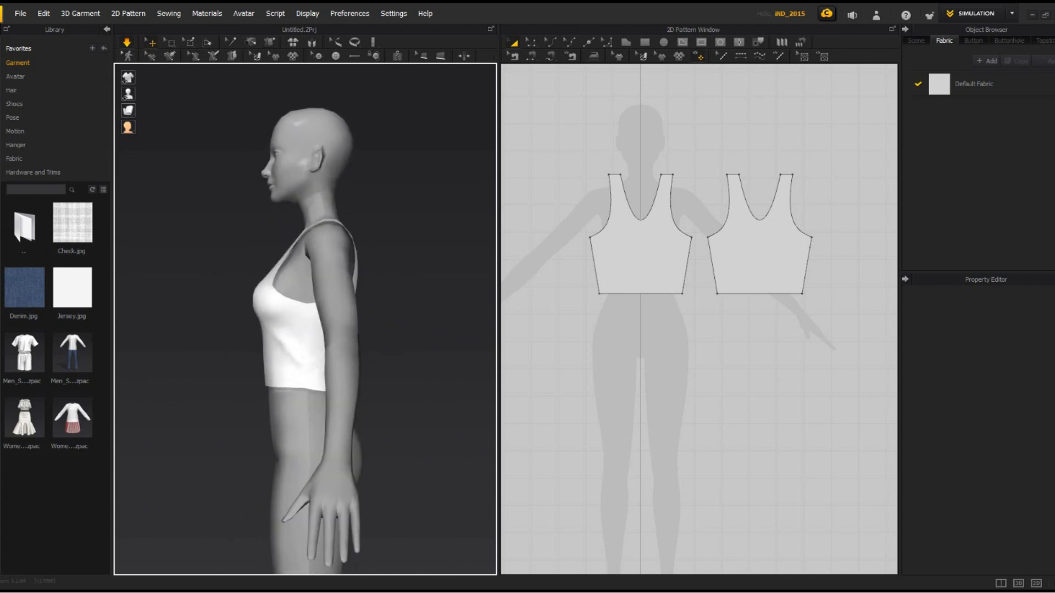
pyautogui.press('2')
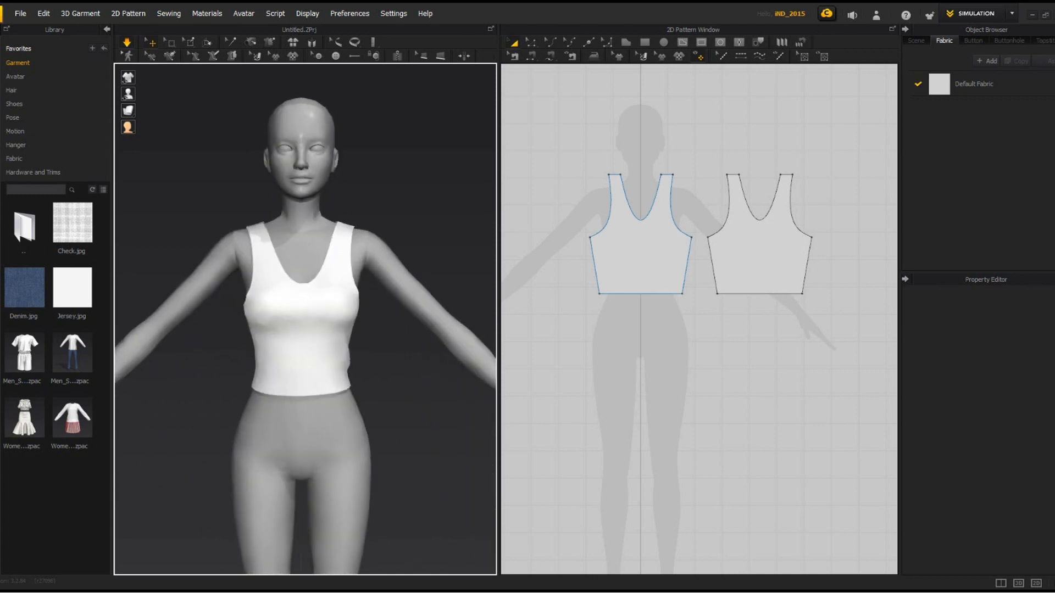
# Delete the front and back bodice pieces from the pattern.
pyautogui.click(640, 258)
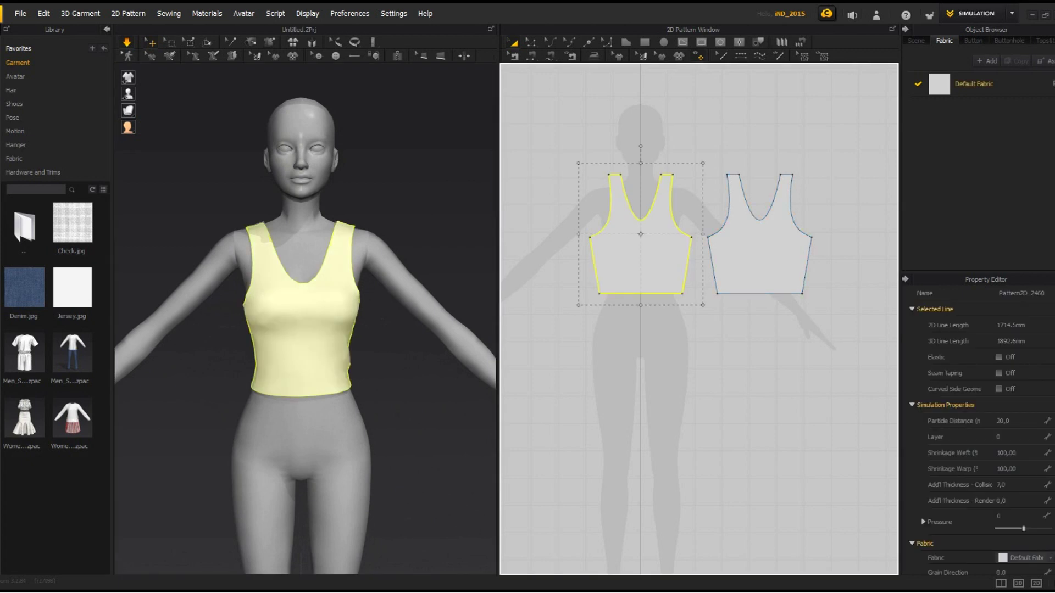
pyautogui.press('Delete')
pyautogui.click(768, 256)
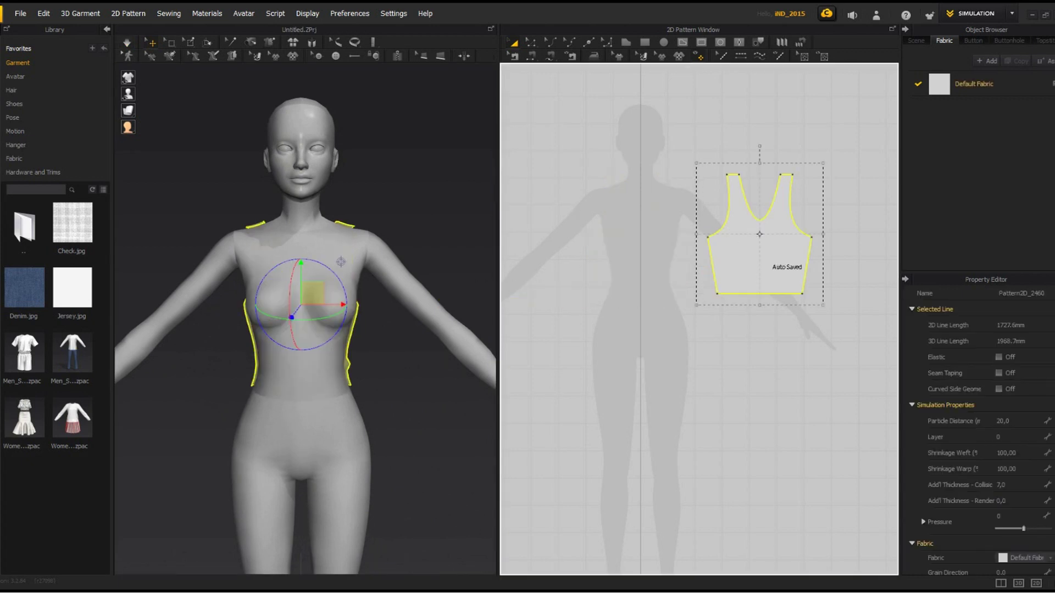
pyautogui.press('Delete')
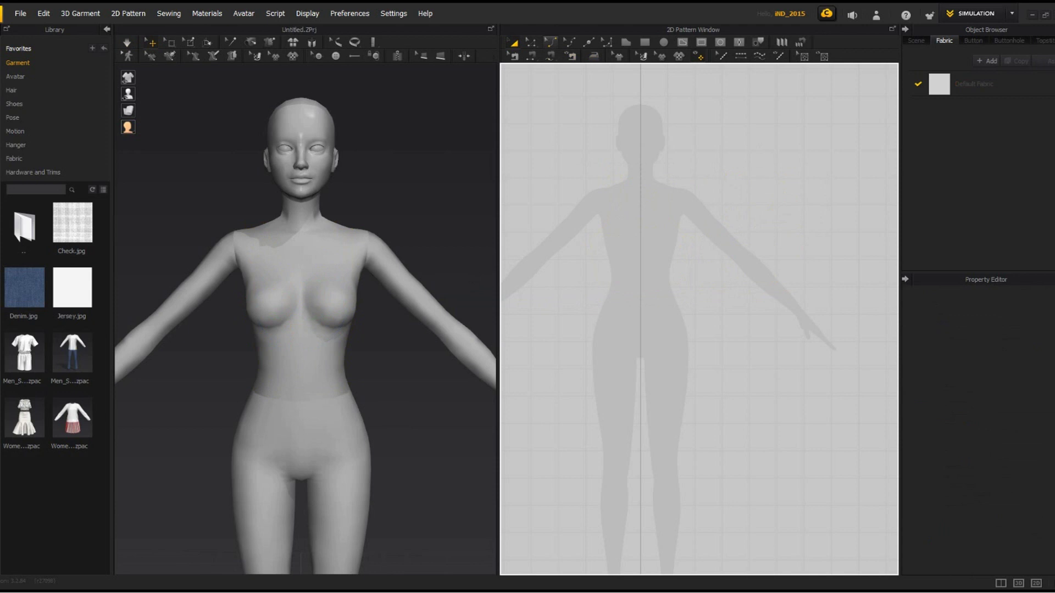
# Draw a rectangular pattern piece about 395 mm wide over the torso, lower its top edge to about 462 mm high and shift it slightly right.
pyautogui.click(645, 43)
pyautogui.moveTo(583, 163); pyautogui.dragTo(692, 299)
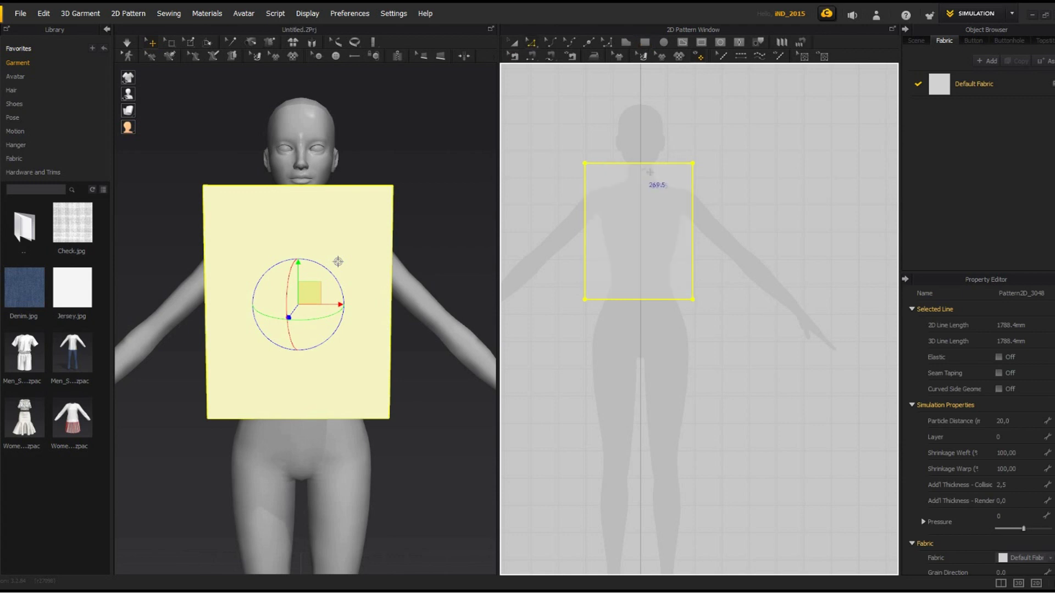
pyautogui.press('z')
pyautogui.moveTo(641, 164); pyautogui.dragTo(641, 175)
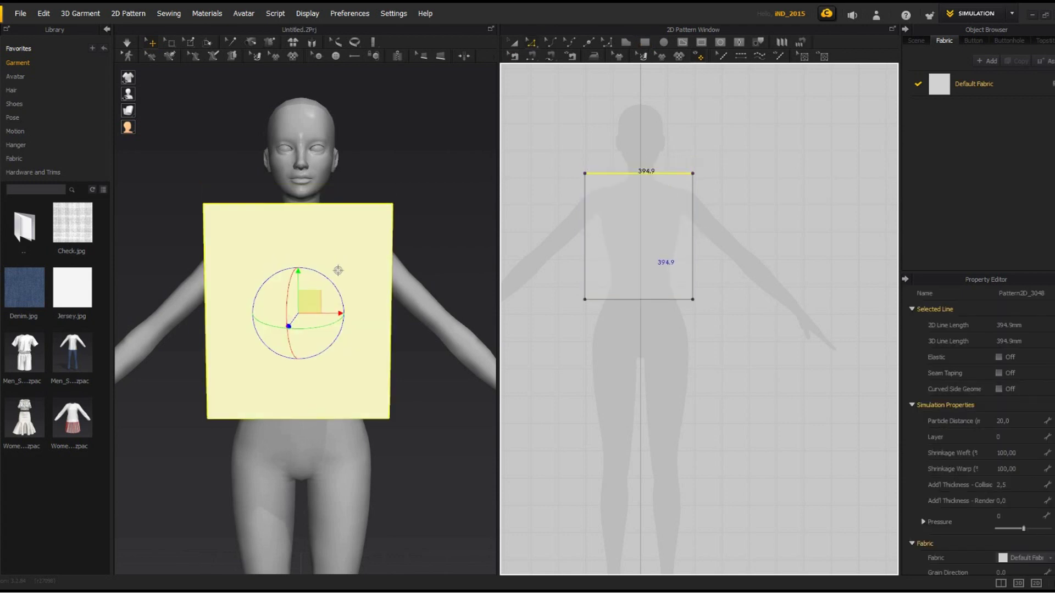
pyautogui.click(513, 42)
pyautogui.moveTo(619, 225); pyautogui.dragTo(625, 226)
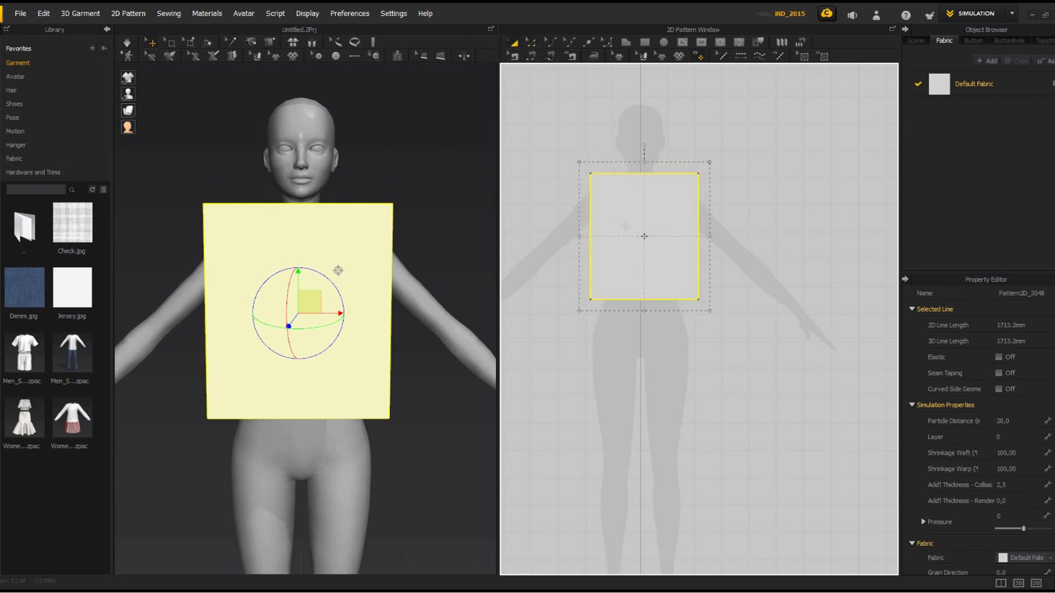
pyautogui.press('x')
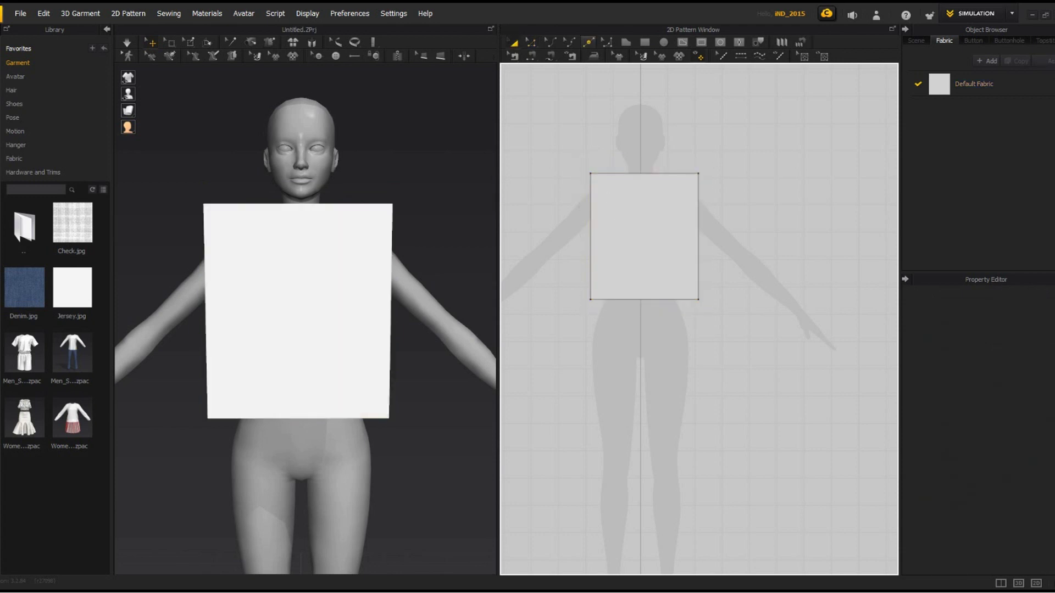
# Split the rectangle's top edge at a point 68.9 mm from its left corner.
pyautogui.click(593, 44)
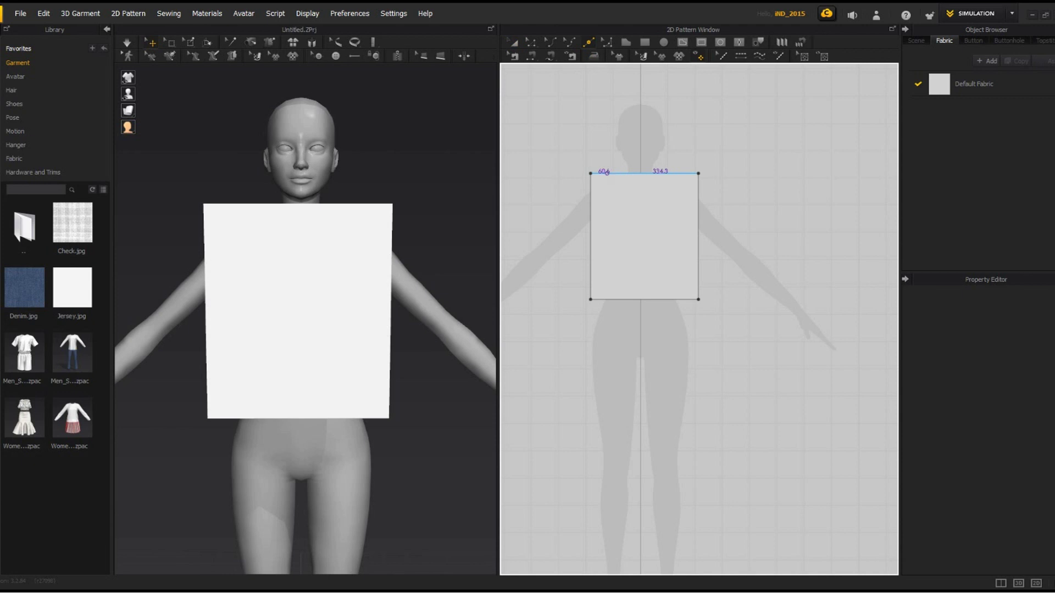
pyautogui.click(607, 173)
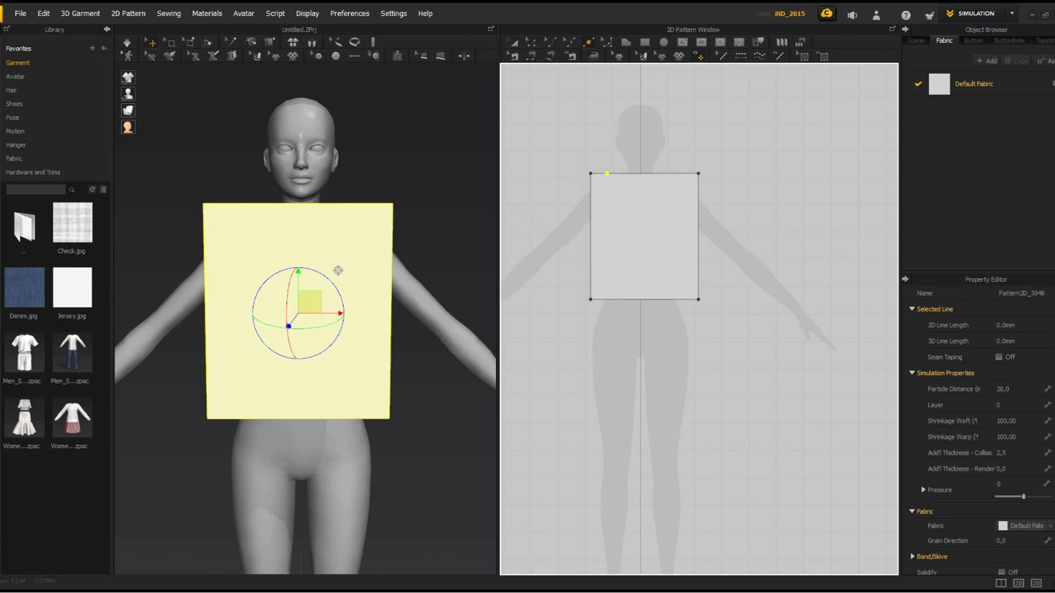
pyautogui.hotkey('ctrl', 'z')
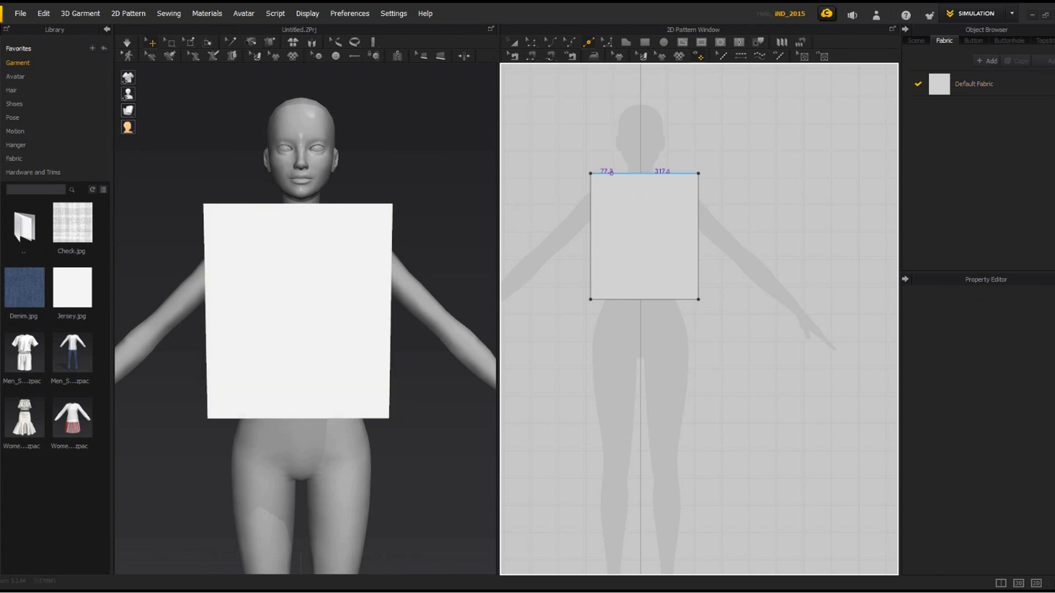
pyautogui.click(609, 174)
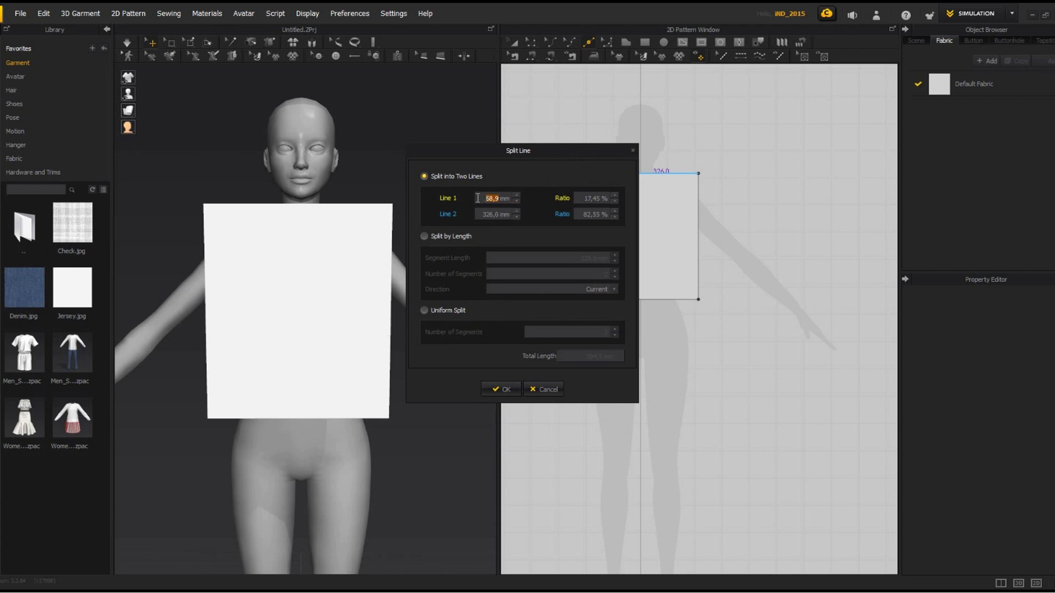
pyautogui.click(510, 388)
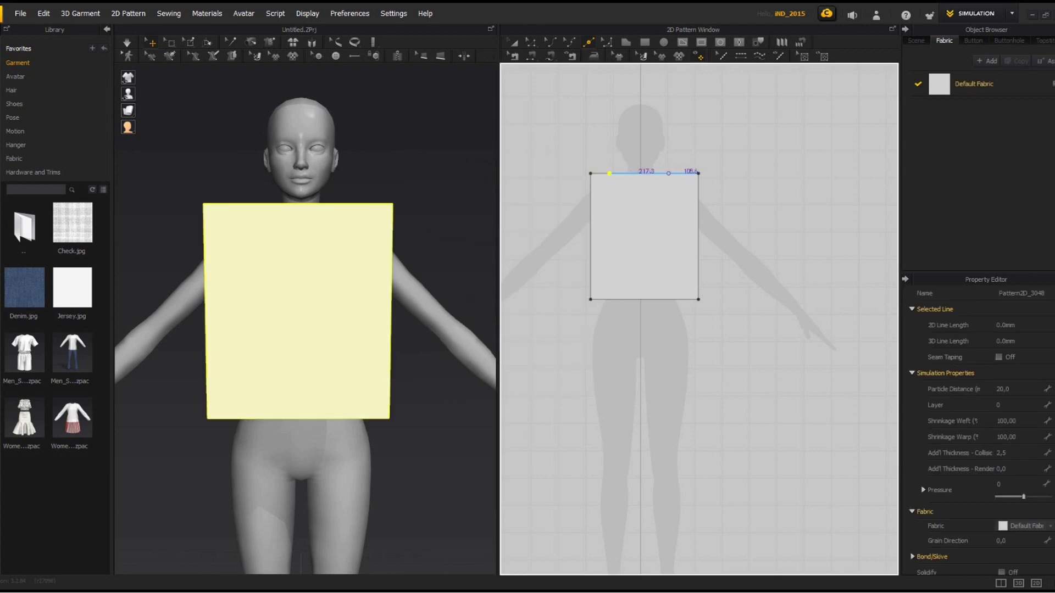
# Split the top edge 68.9 mm from its right corner and curve the middle segment down into a scooped neckline about 445 mm long.
pyautogui.rightClick(675, 174)
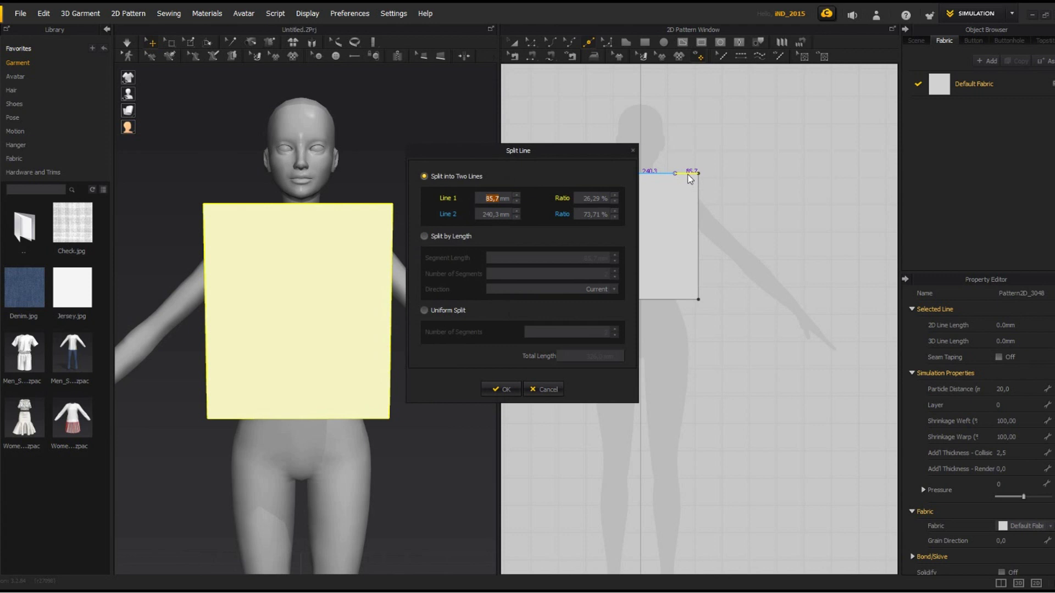
pyautogui.write('68,9')
pyautogui.click(509, 388)
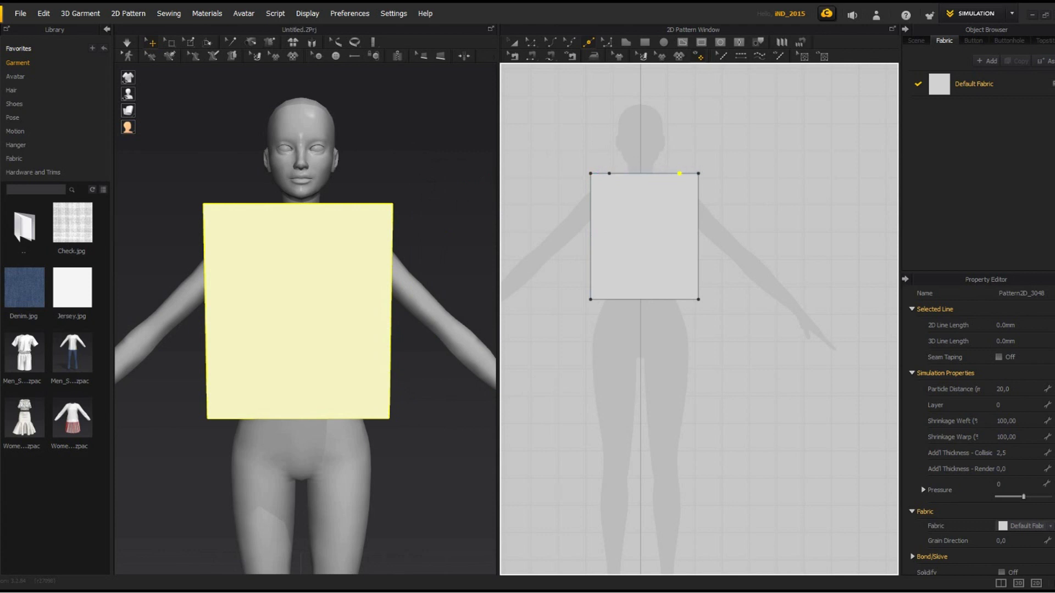
pyautogui.click(551, 42)
pyautogui.moveTo(644, 174); pyautogui.dragTo(650, 219)
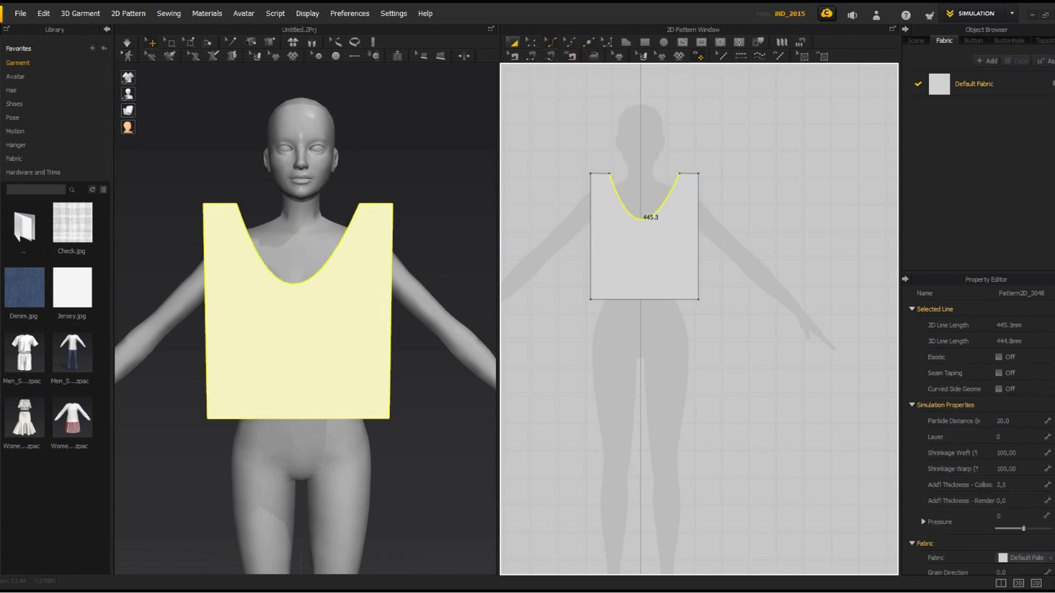
# Split the piece's left side edge at a point 194.3 mm below the upper corner.
pyautogui.click(589, 43)
pyautogui.rightClick(590, 226)
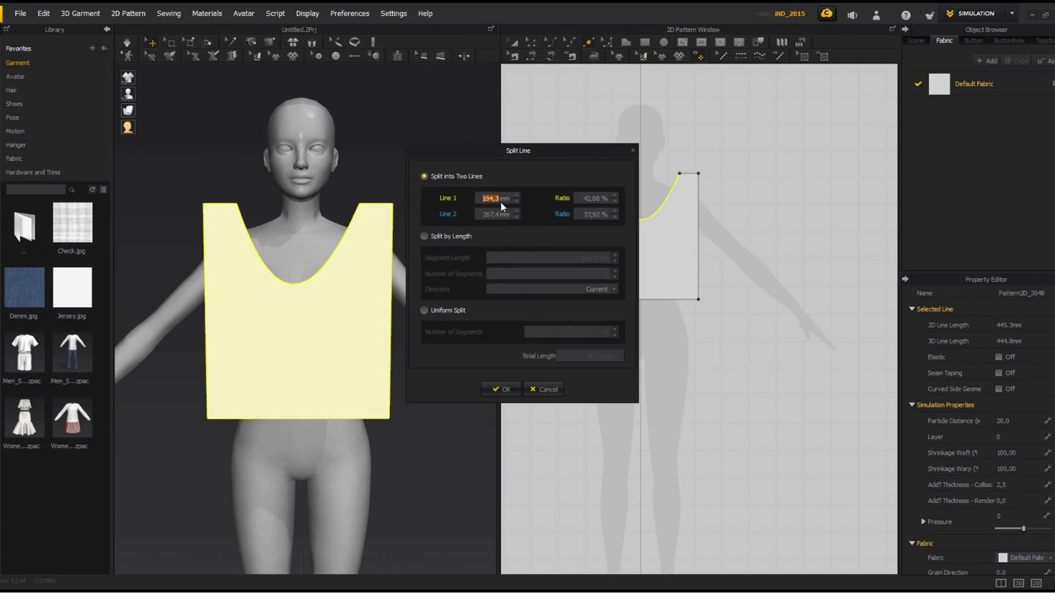
pyautogui.click(501, 389)
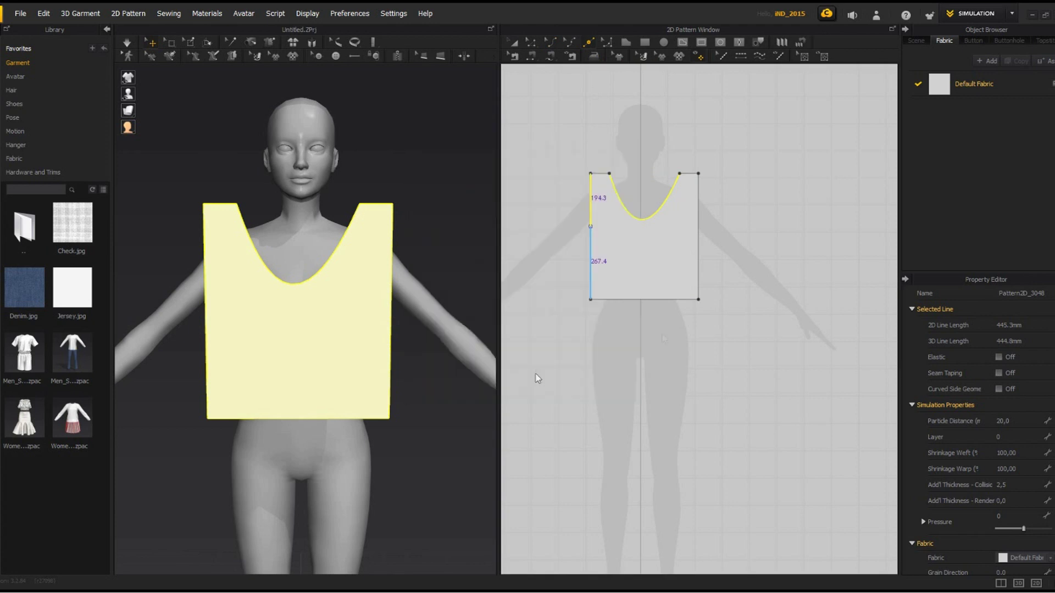
# Split the bodice piece's right side edge at a point 194.3 mm below the upper corner.
pyautogui.rightClick(712, 242)
pyautogui.write('194,3')
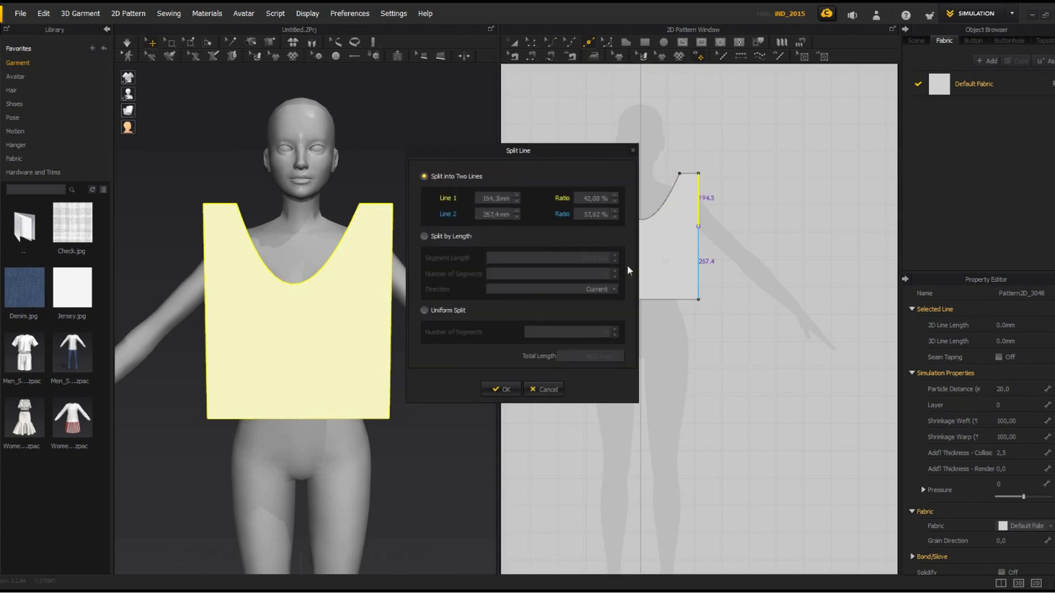
pyautogui.click(508, 390)
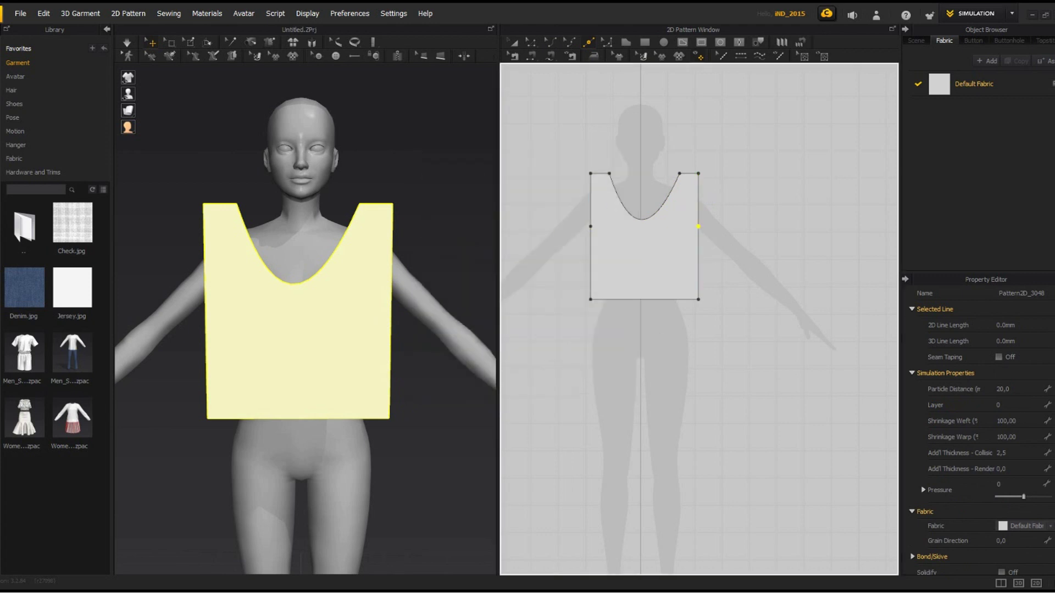
# Curve the bodice's armholes and lower side edges inward, and bow the hem slightly upward to a length of about 397 mm.
pyautogui.moveTo(591, 204); pyautogui.dragTo(600, 206)
pyautogui.moveTo(698, 200); pyautogui.dragTo(683, 199)
pyautogui.click(591, 262)
pyautogui.moveTo(590, 261); pyautogui.dragTo(598, 261)
pyautogui.moveTo(698, 262); pyautogui.dragTo(691, 262)
pyautogui.moveTo(652, 299); pyautogui.dragTo(652, 296)
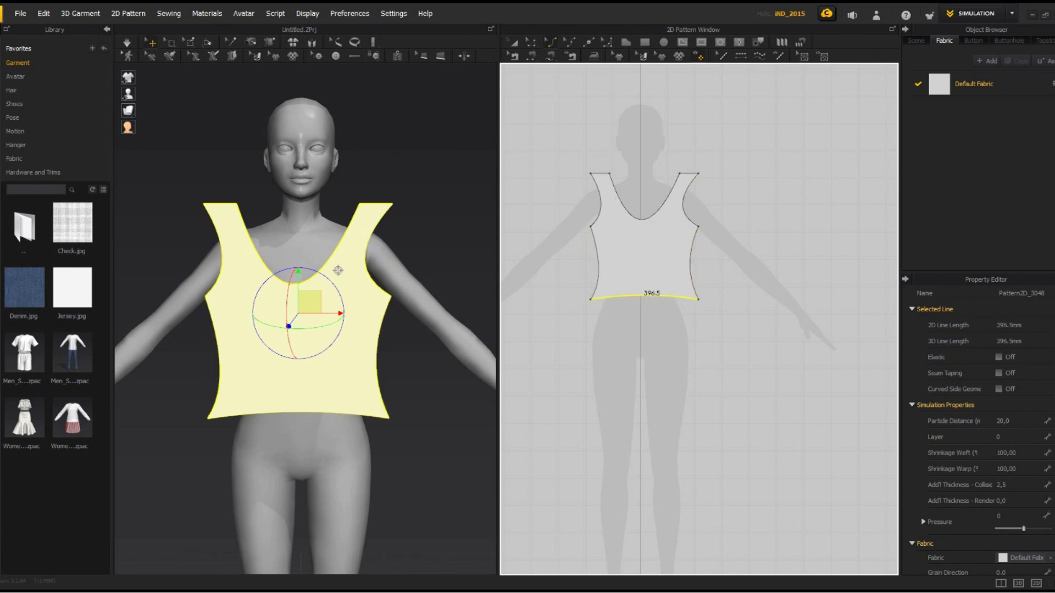
# Move both 68.9 mm shoulder edges inward toward the neck and shift both armhole edges slightly inward.
pyautogui.click(531, 44)
pyautogui.moveTo(600, 174); pyautogui.dragTo(612, 174)
pyautogui.moveTo(689, 174); pyautogui.dragTo(677, 172)
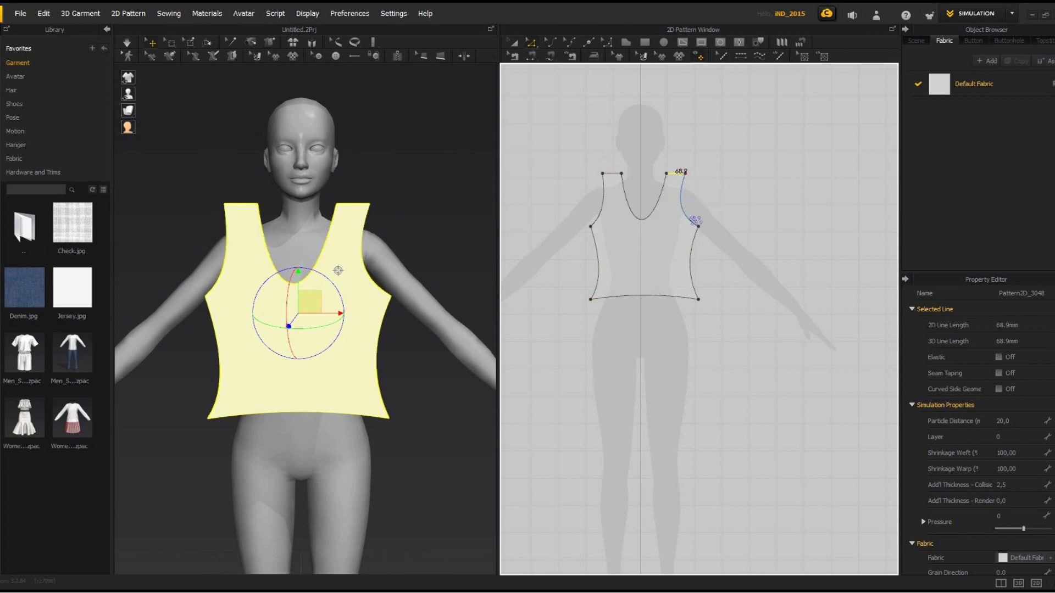
pyautogui.moveTo(687, 220); pyautogui.dragTo(683, 220)
pyautogui.moveTo(601, 219); pyautogui.dragTo(605, 219)
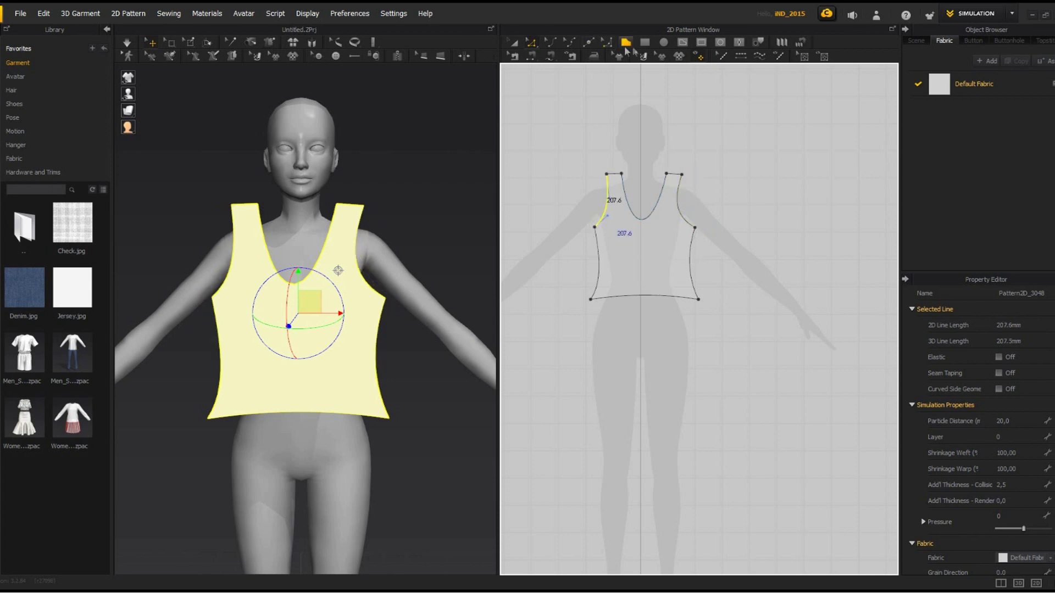
# Delete the bodice's left armhole and side points, and remove the whole bodice piece from the pattern.
pyautogui.click(644, 42)
pyautogui.click(626, 43)
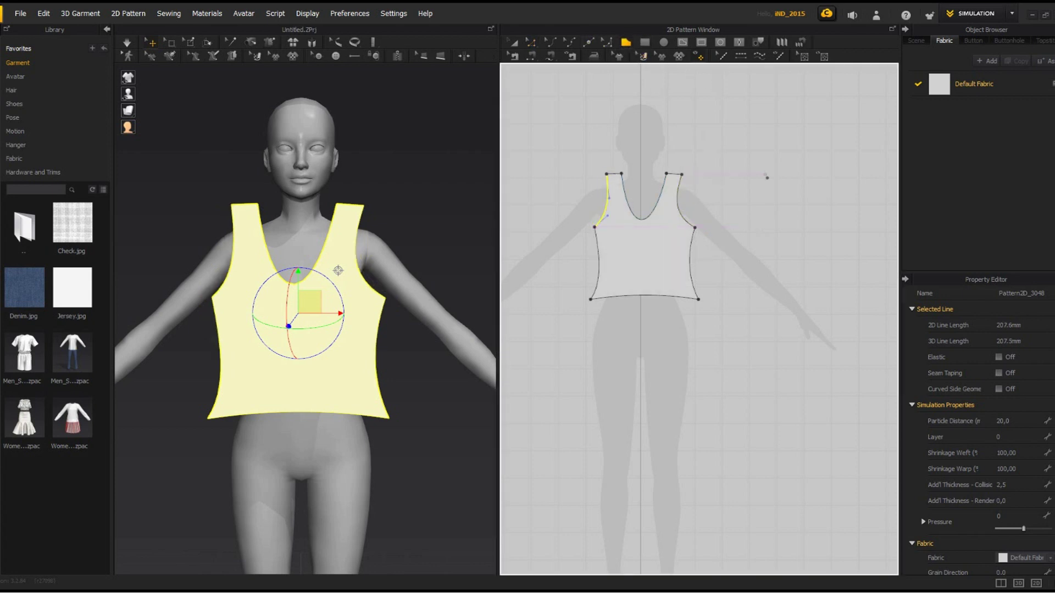
pyautogui.click(533, 43)
pyautogui.press('Delete')
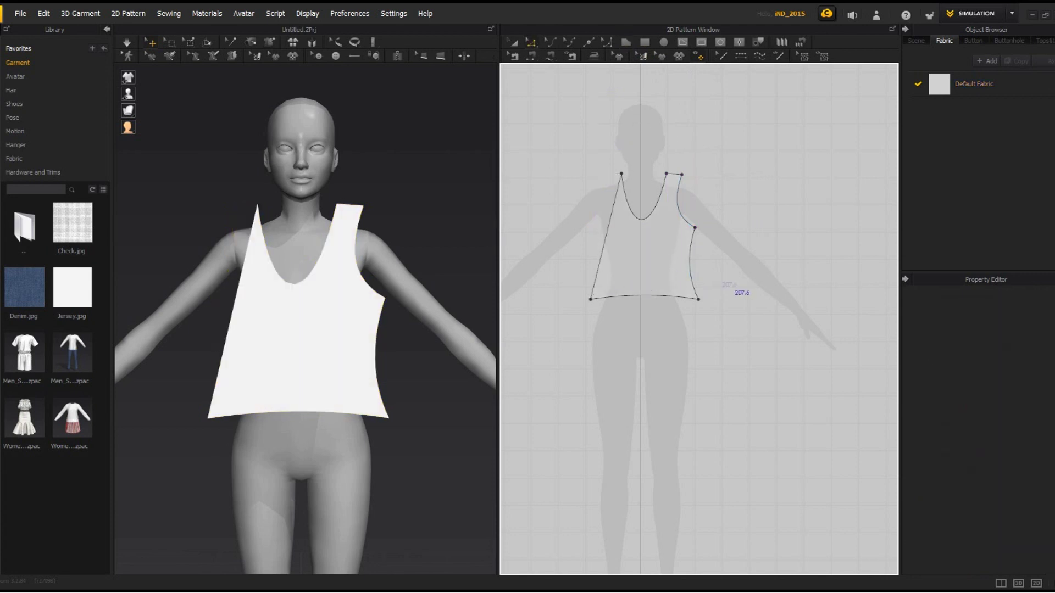
pyautogui.click(517, 43)
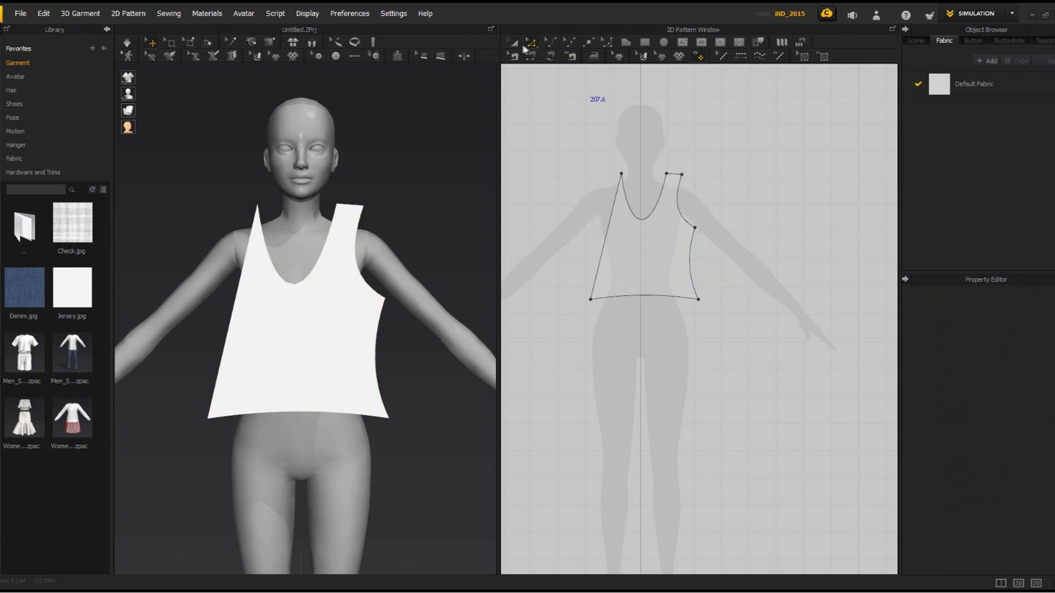
pyautogui.click(671, 239)
pyautogui.press('Delete')
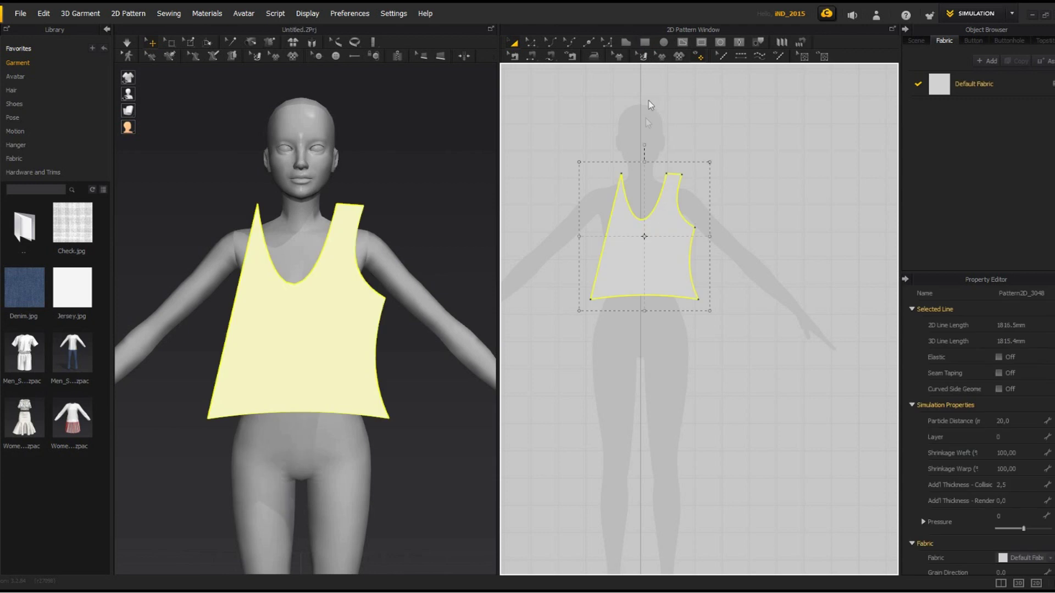
pyautogui.press('Escape')
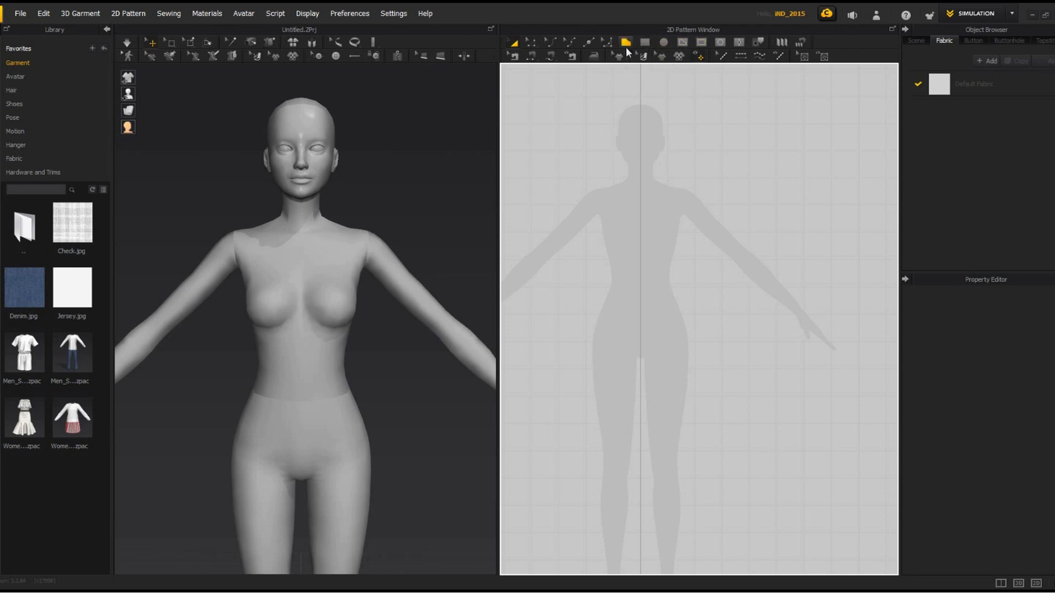
# Draw a roughly square pattern piece, about 1630 mm in perimeter, over the avatar's hips and thighs.
pyautogui.click(644, 43)
pyautogui.moveTo(583, 272); pyautogui.dragTo(697, 384)
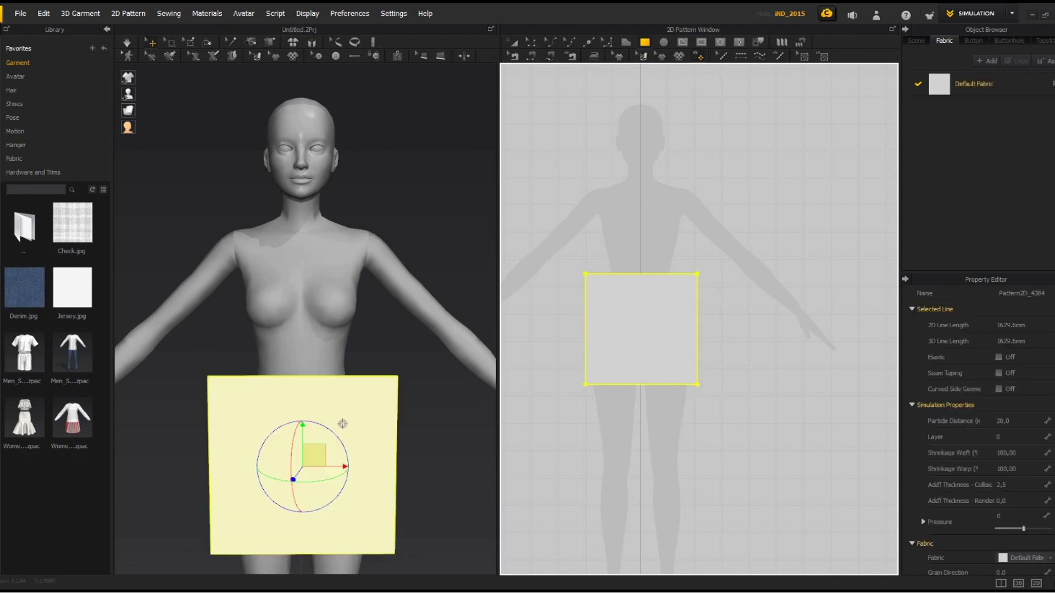
pyautogui.hotkey('ctrl', 'c')
pyautogui.hotkey('ctrl', 'v')
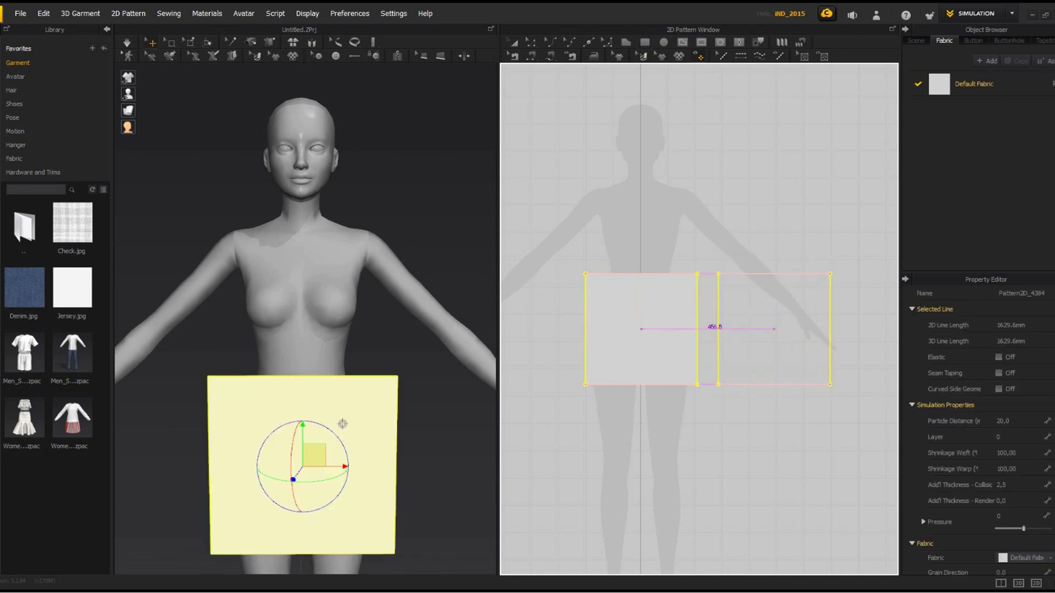
pyautogui.click(774, 329)
pyautogui.press('c')
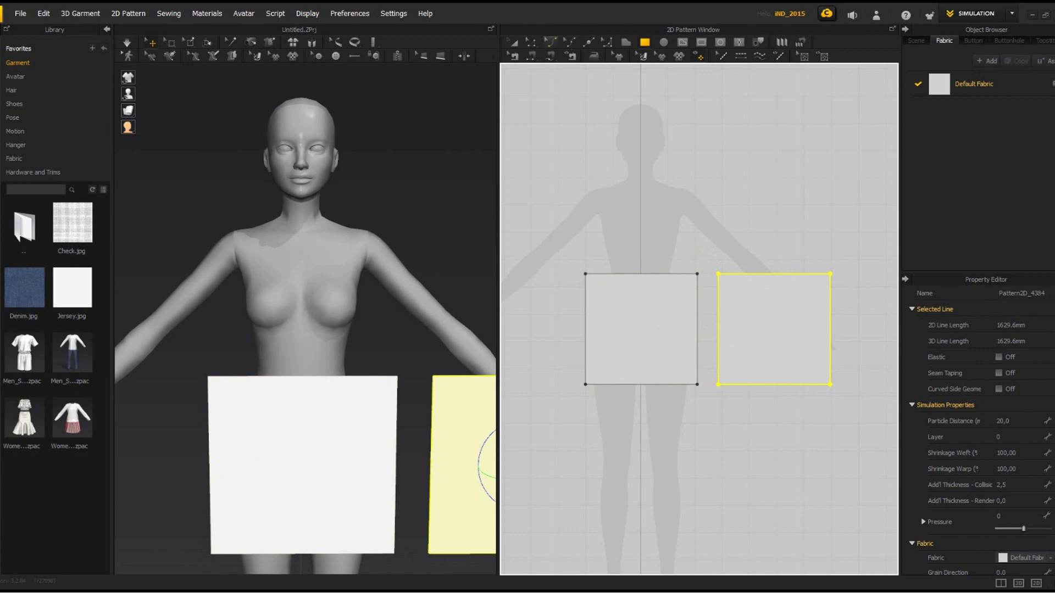
pyautogui.click(531, 43)
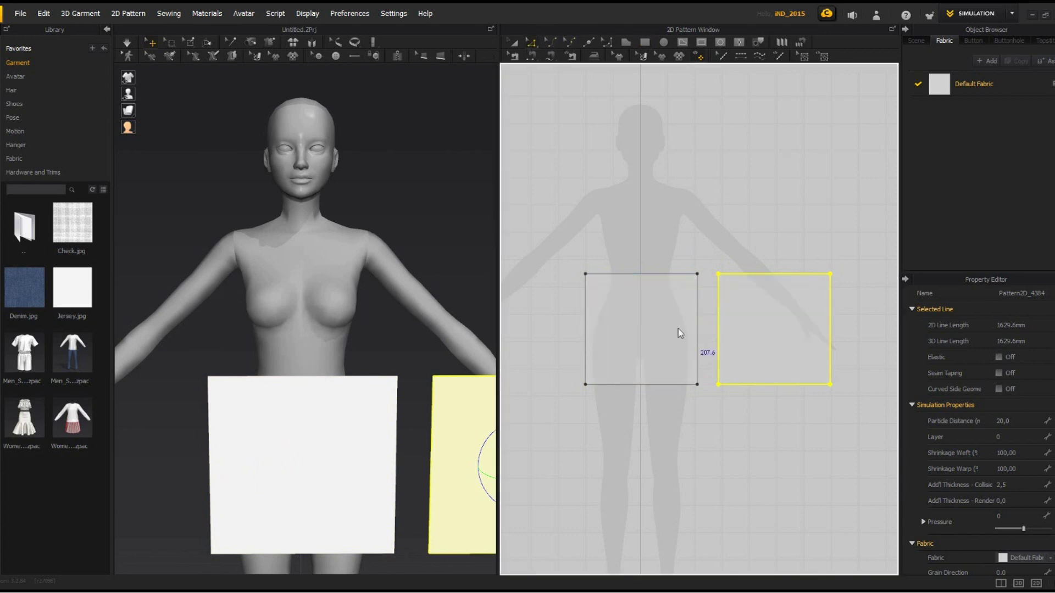
pyautogui.press('Escape')
pyautogui.press('a')
pyautogui.click(765, 299)
pyautogui.press('Delete')
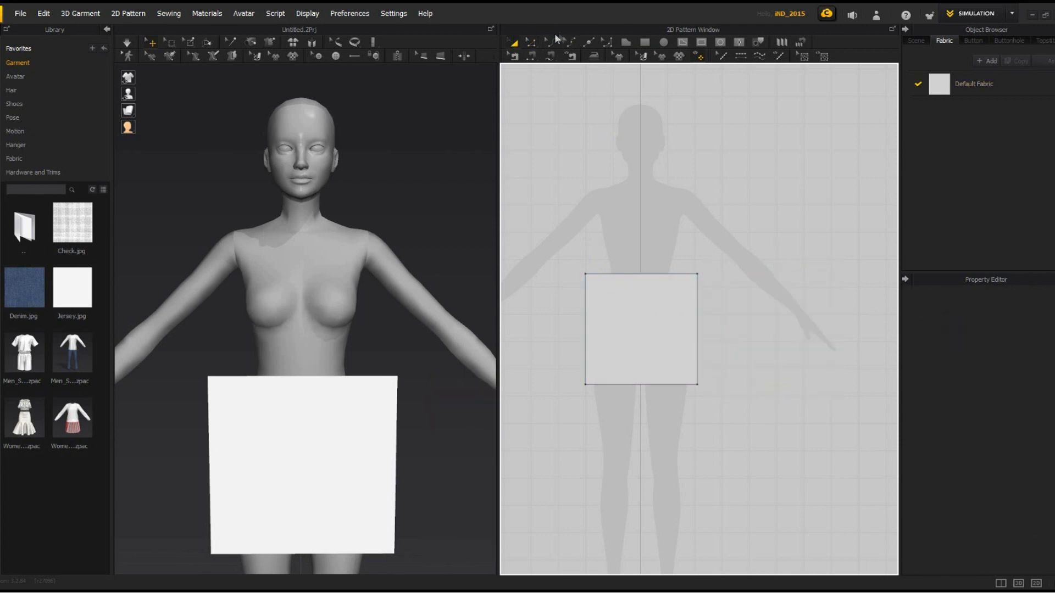
# Reshape the square into a skirt trapezoid by moving its waist corners inward and slightly down, and its hem corners outward and up.
pyautogui.press('z')
pyautogui.moveTo(585, 274); pyautogui.dragTo(601, 273)
pyautogui.moveTo(698, 273); pyautogui.dragTo(682, 274)
pyautogui.moveTo(697, 384); pyautogui.dragTo(700, 384)
pyautogui.moveTo(585, 384); pyautogui.dragTo(576, 381)
pyautogui.moveTo(700, 384); pyautogui.dragTo(700, 380)
pyautogui.click(576, 380)
pyautogui.moveTo(575, 380); pyautogui.dragTo(576, 379)
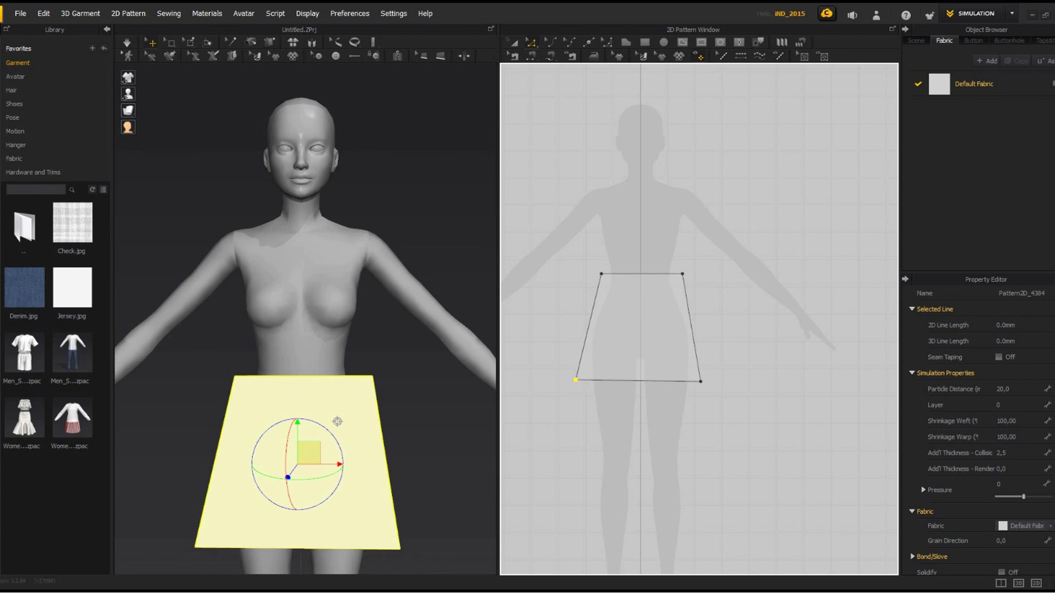
pyautogui.moveTo(682, 273); pyautogui.dragTo(691, 285)
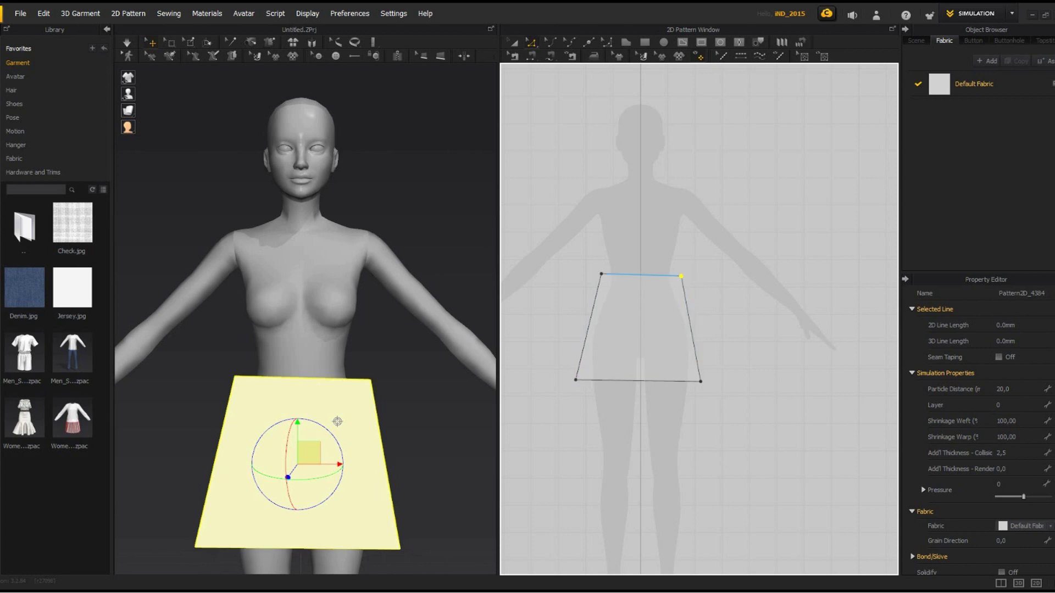
pyautogui.moveTo(601, 274); pyautogui.dragTo(610, 285)
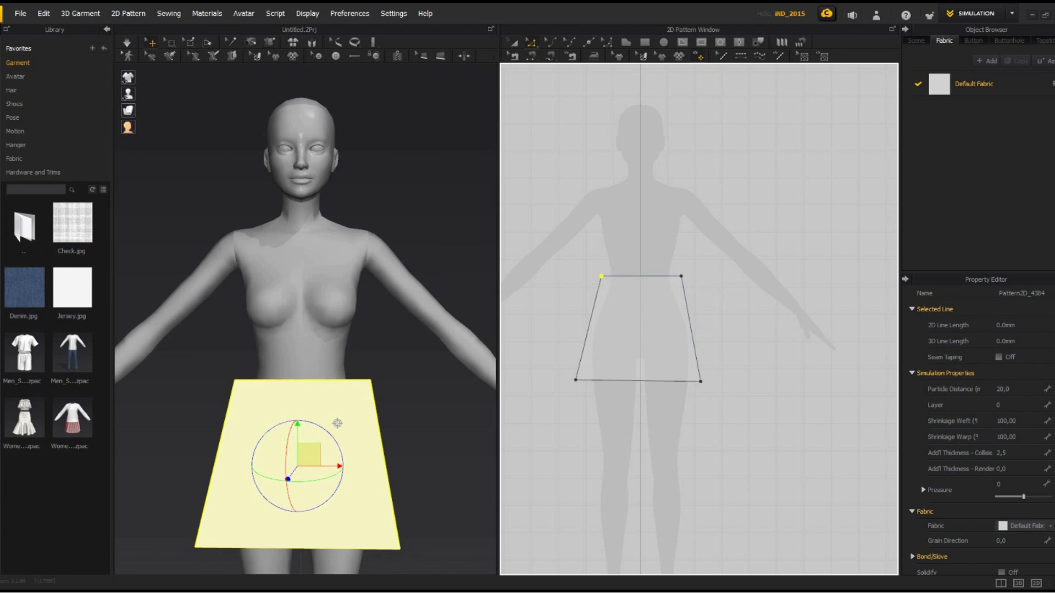
# Curve both side edges of the skirt piece outward, to about 393 mm long on the left.
pyautogui.click(550, 42)
pyautogui.moveTo(589, 328); pyautogui.dragTo(585, 326)
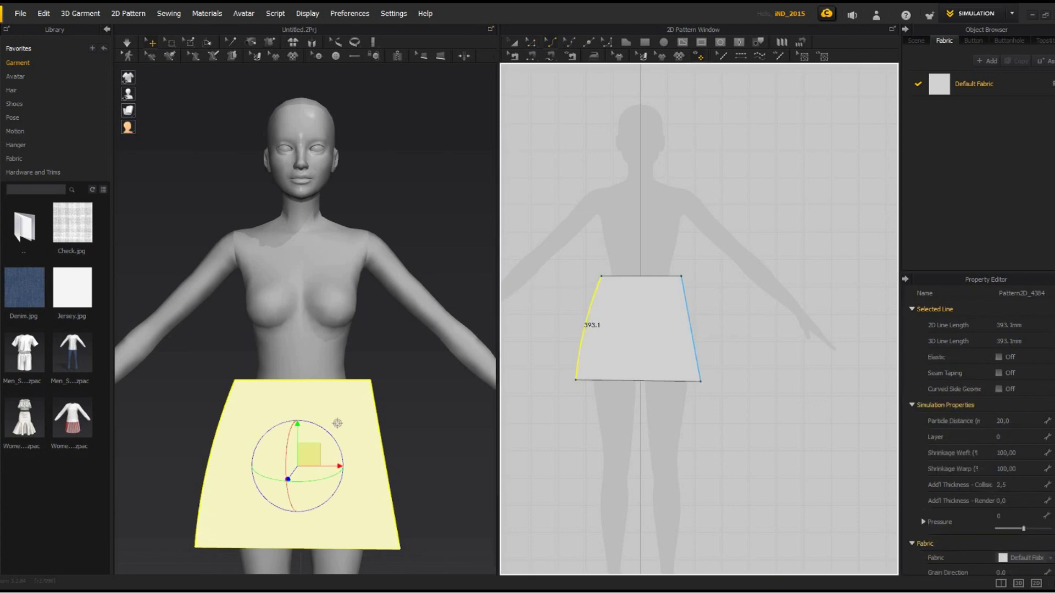
pyautogui.moveTo(690, 328); pyautogui.dragTo(695, 326)
# Copy the skirt piece and place the duplicate beside the original on its right.
pyautogui.press('a')
pyautogui.moveTo(642, 329); pyautogui.dragTo(651, 343, button='middle')
pyautogui.hotkey('ctrl', 'c')
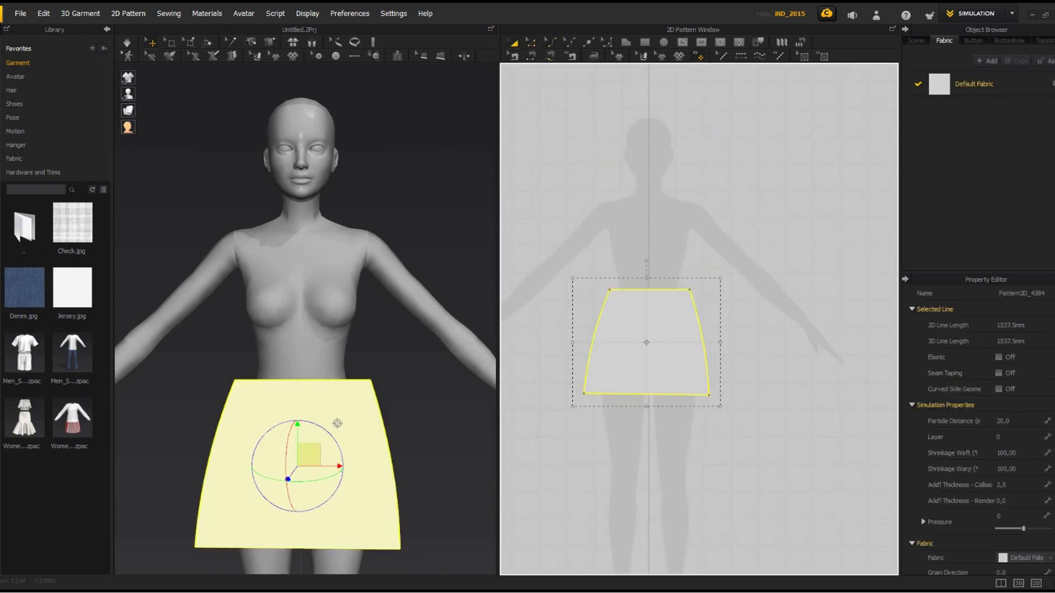
pyautogui.hotkey('ctrl', 'v')
pyautogui.click(784, 342)
# Position the duplicated skirt piece behind the avatar's hips in 3D, facing the front piece.
pyautogui.scroll(-4, 419, 349)
pyautogui.moveTo(416, 394); pyautogui.dragTo(379, 371, button='middle')
pyautogui.rightClick(380, 372)
pyautogui.click(453, 247)
pyautogui.moveTo(453, 247); pyautogui.dragTo(231, 263, button='right')
pyautogui.moveTo(210, 323); pyautogui.dragTo(281, 367)
pyautogui.moveTo(281, 366); pyautogui.dragTo(407, 379, button='right')
pyautogui.moveTo(317, 397); pyautogui.dragTo(307, 396)
pyautogui.click(231, 420)
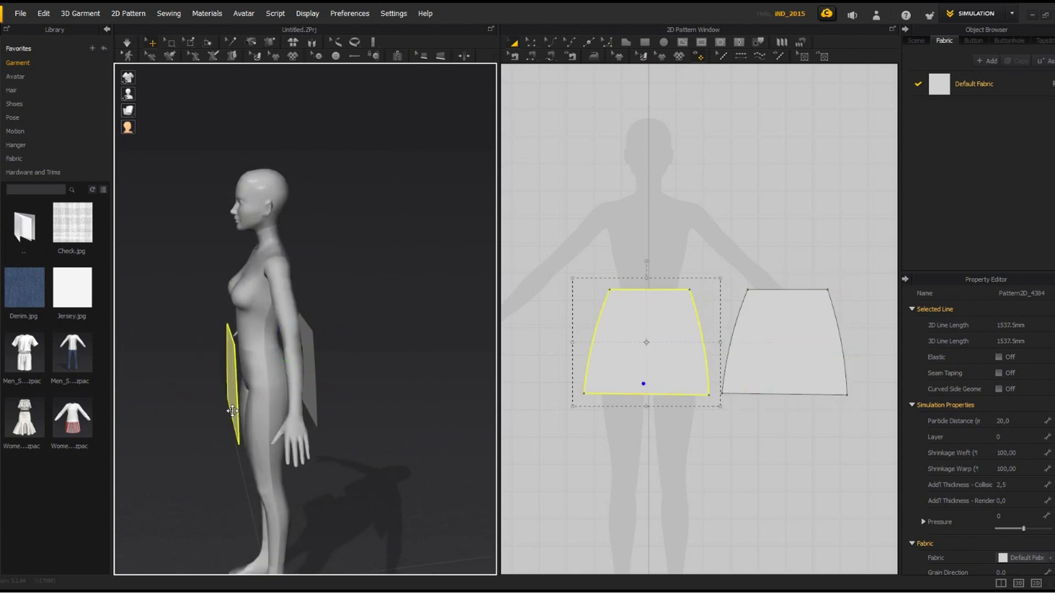
pyautogui.moveTo(230, 421); pyautogui.dragTo(352, 420, button='right')
pyautogui.click(813, 298)
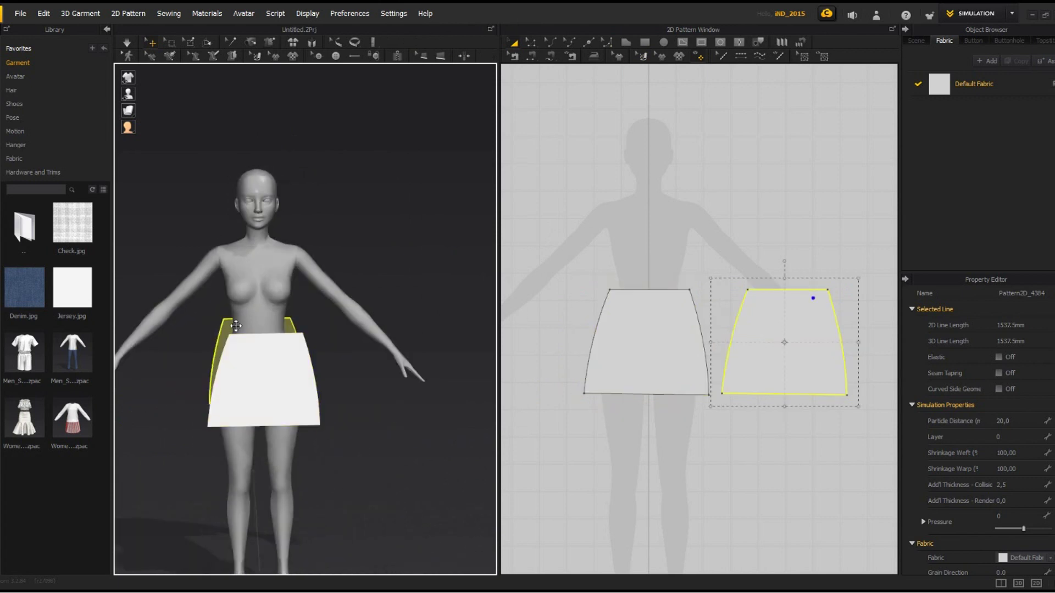
# Sew the skirt's front and back pieces together along the side edges, and narrow both waists by moving their corners inward.
pyautogui.click(538, 56)
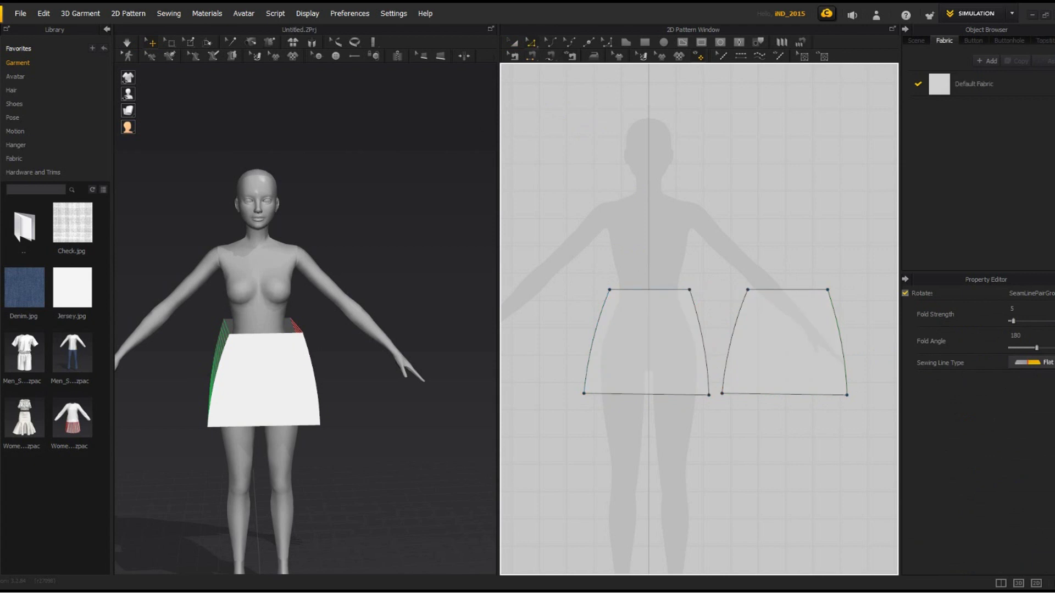
pyautogui.moveTo(609, 289); pyautogui.dragTo(615, 290)
pyautogui.moveTo(690, 290); pyautogui.dragTo(684, 289)
pyautogui.moveTo(748, 290); pyautogui.dragTo(751, 290)
pyautogui.moveTo(827, 290); pyautogui.dragTo(823, 290)
# Drape the skirt by simulation and set the additional collision thickness of both pieces to 7.
pyautogui.click(128, 43)
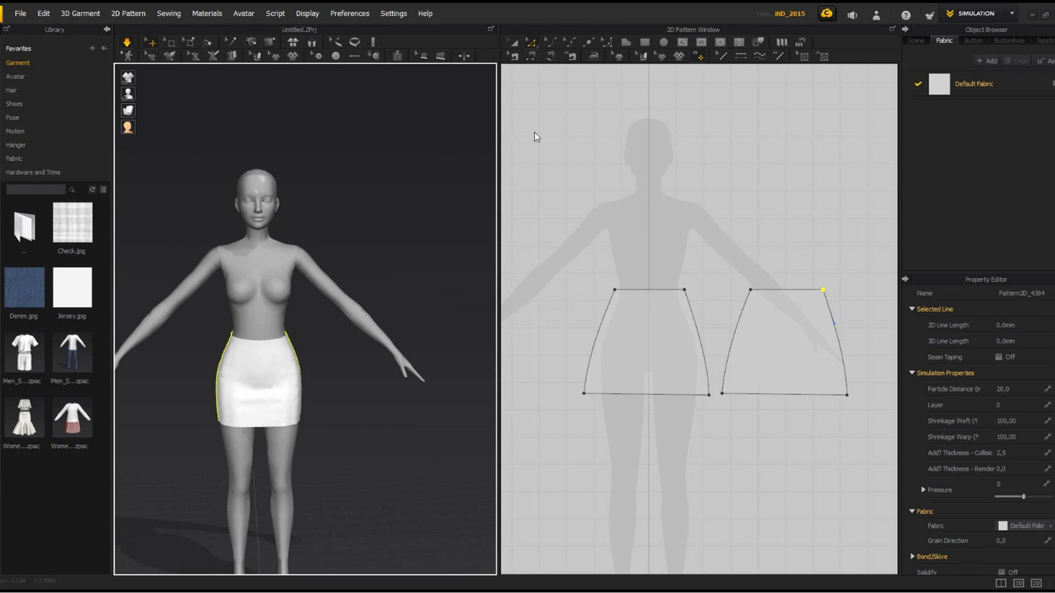
pyautogui.moveTo(534, 133); pyautogui.dragTo(729, 378)
pyautogui.moveTo(878, 427); pyautogui.dragTo(879, 429)
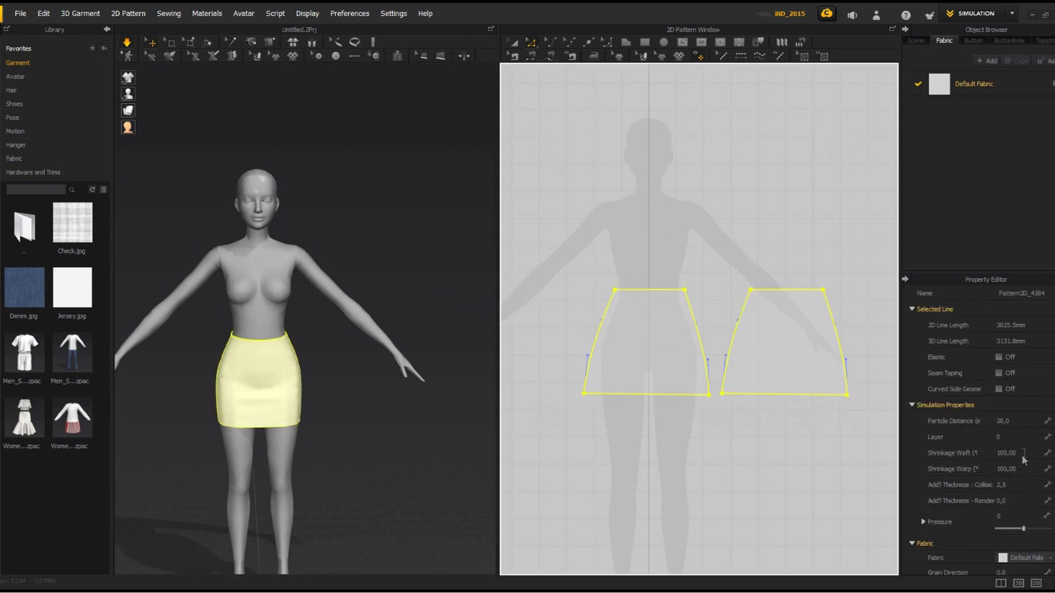
pyautogui.doubleClick(1011, 484)
pyautogui.write('7')
pyautogui.press('Return')
pyautogui.click(210, 283)
pyautogui.moveTo(211, 283)
pyautogui.mouseDown(button='right')
pyautogui.moveTo(373, 283)
pyautogui.moveTo(217, 282)
pyautogui.mouseUp(button='right')
pyautogui.scroll(8, 274, 427)
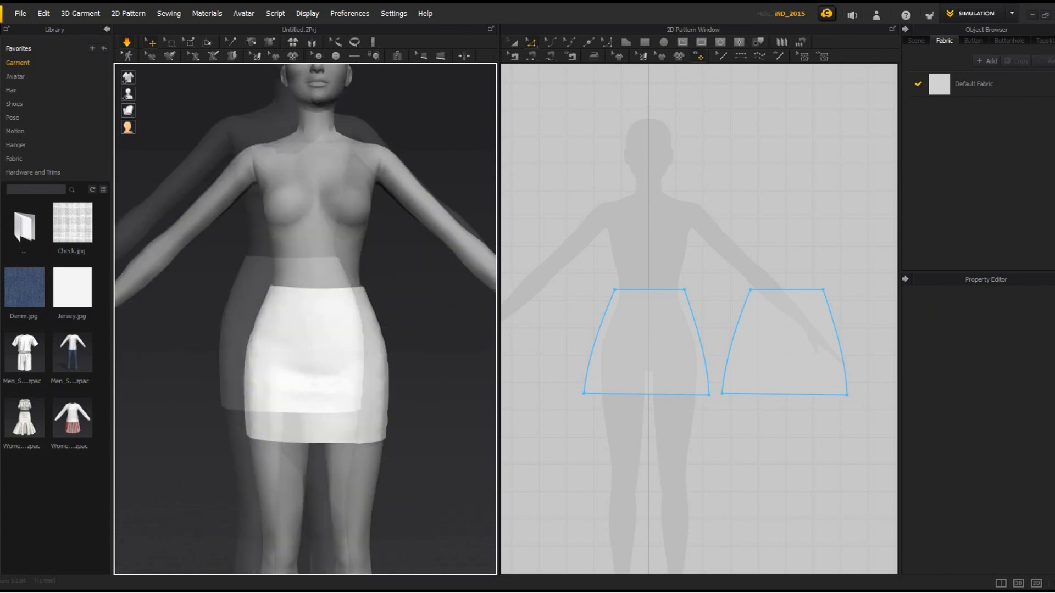
pyautogui.moveTo(274, 427); pyautogui.dragTo(339, 436, button='middle')
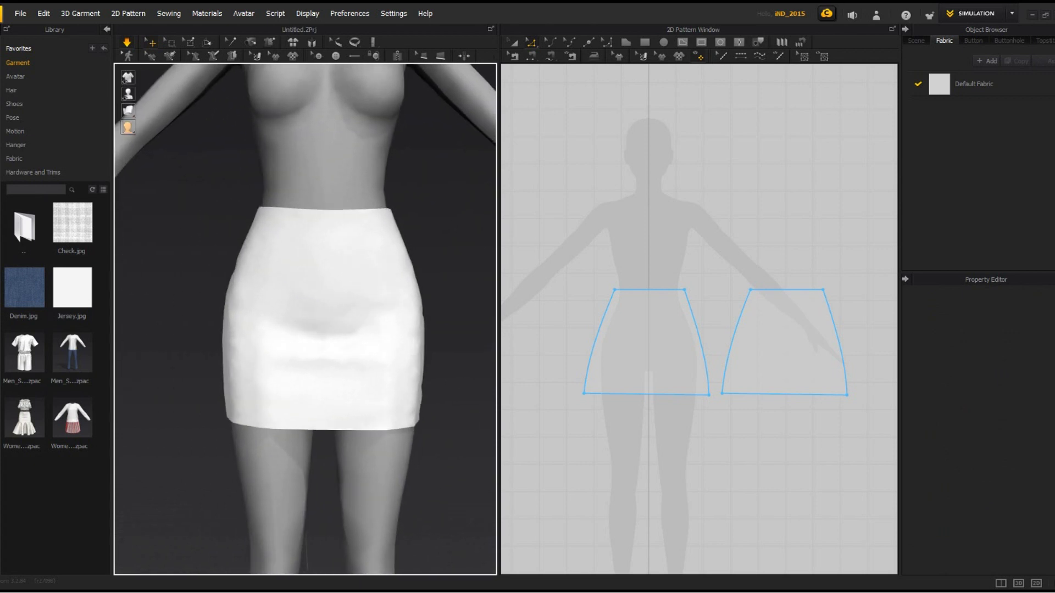
# Place six default buttons on the upper front of the skirt in two vertical columns of three.
pyautogui.click(335, 55)
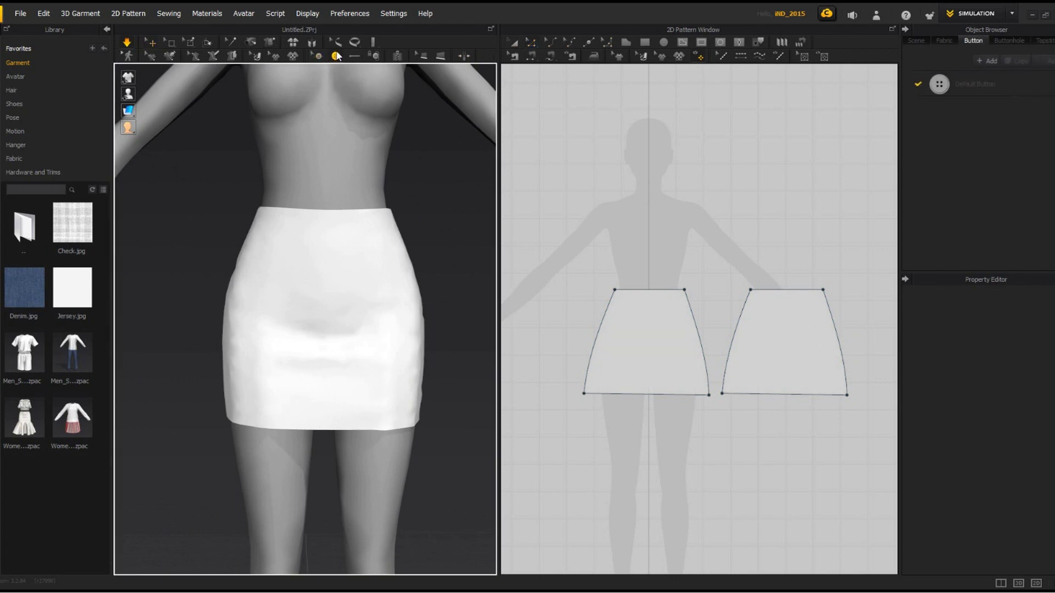
pyautogui.click(292, 236)
pyautogui.click(288, 264)
pyautogui.click(280, 295)
pyautogui.click(361, 235)
pyautogui.click(367, 268)
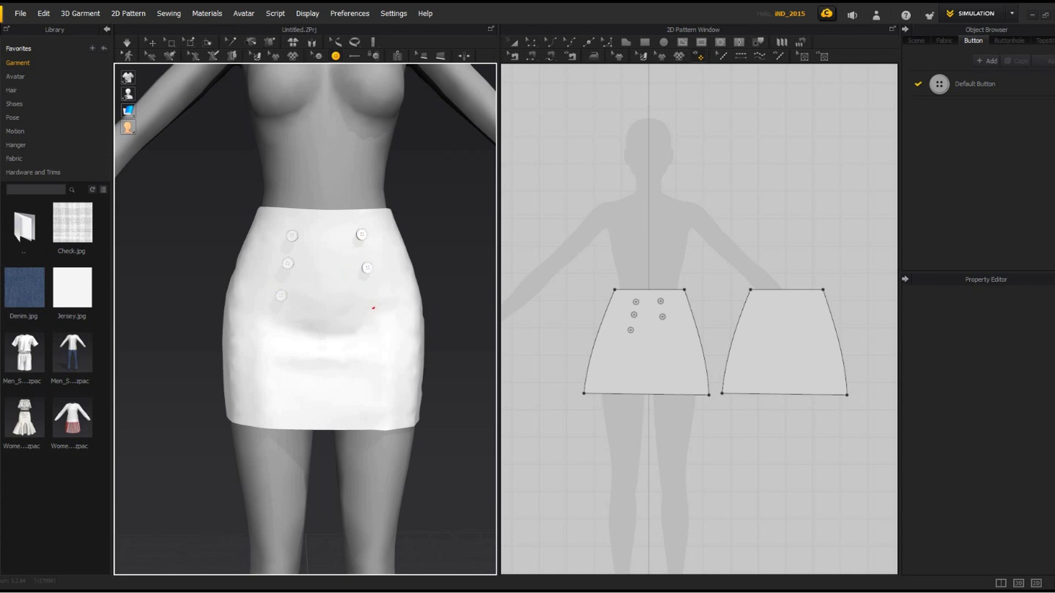
pyautogui.click(374, 307)
pyautogui.moveTo(373, 307); pyautogui.dragTo(367, 298)
# Run the simulation again to settle the buttoned skirt on the avatar, and stop it.
pyautogui.moveTo(476, 287)
pyautogui.mouseDown(button='right')
pyautogui.moveTo(335, 286)
pyautogui.moveTo(485, 290)
pyautogui.mouseUp(button='right')
pyautogui.press('2')
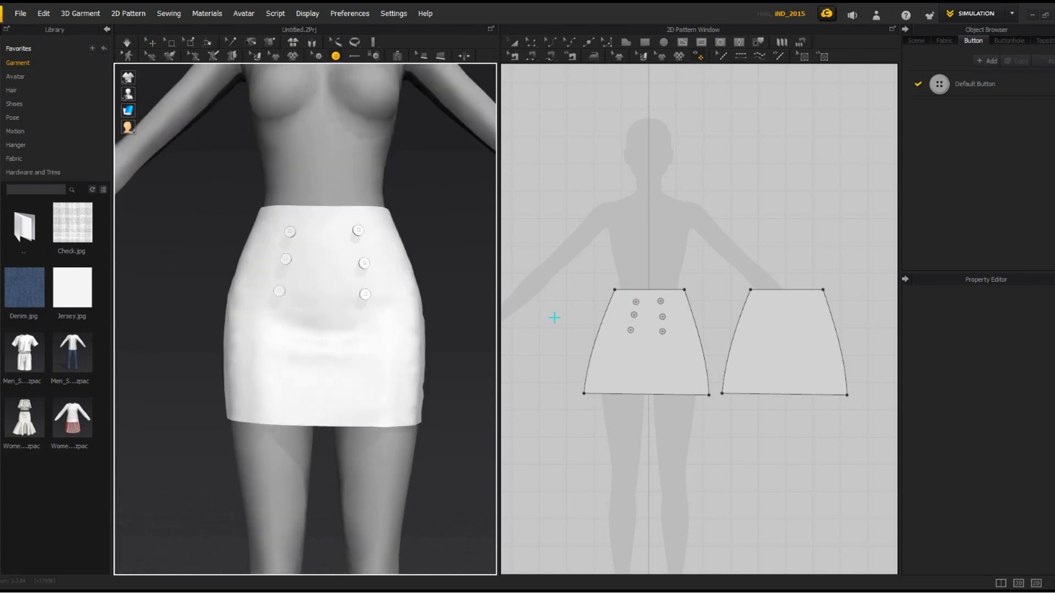
pyautogui.click(130, 43)
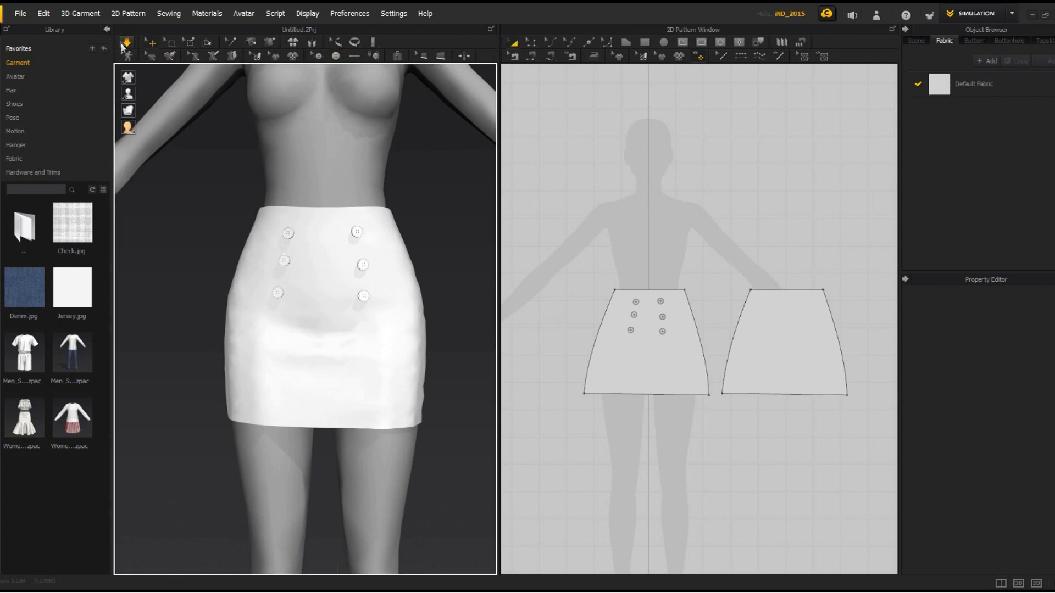
pyautogui.click(128, 44)
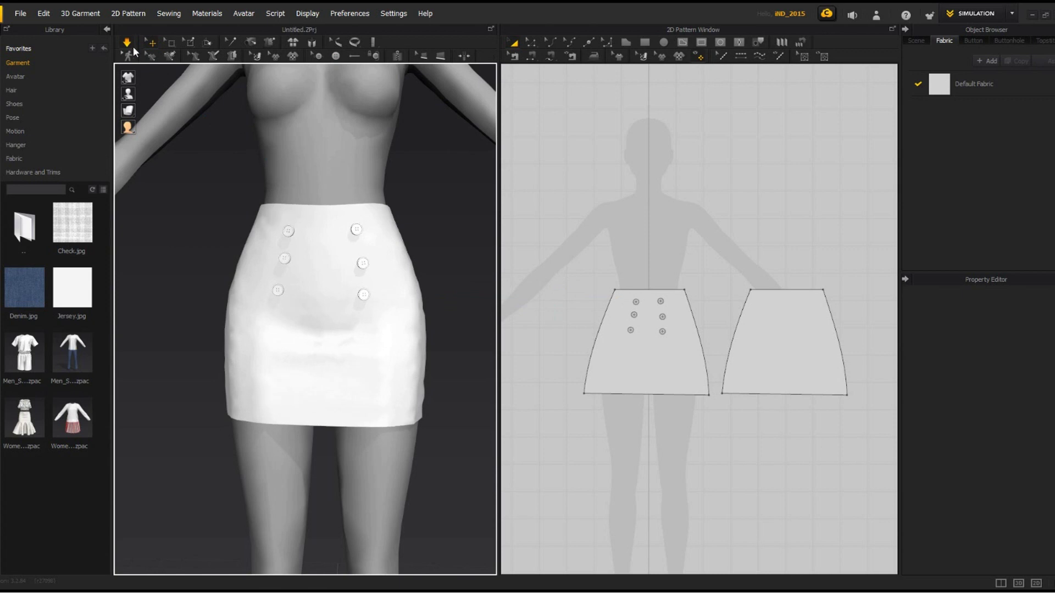
pyautogui.click(131, 44)
pyautogui.click(675, 310)
pyautogui.hotkey('ctrl', 'z')
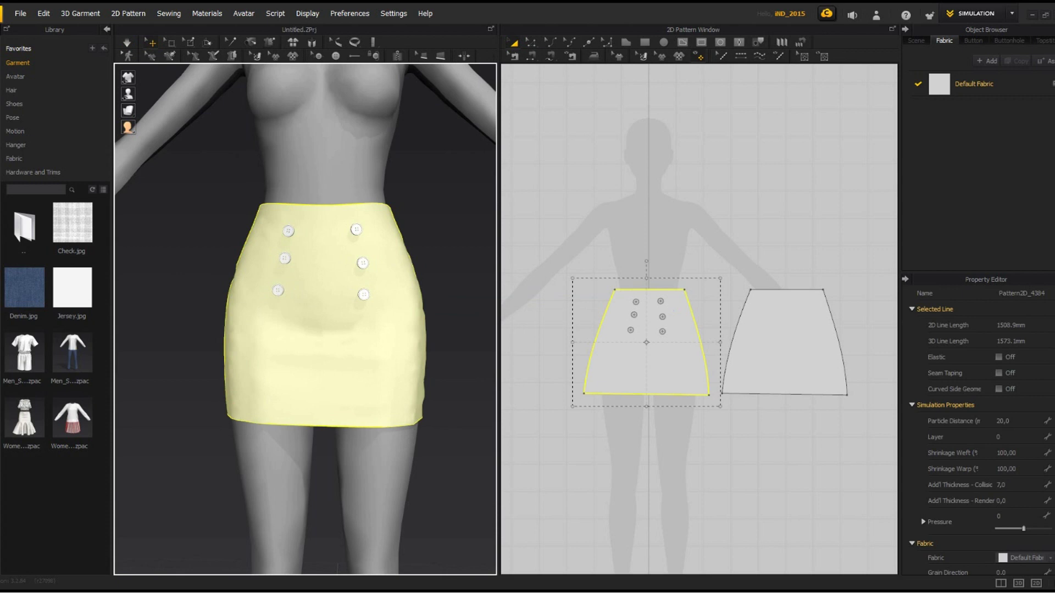
pyautogui.scroll(1, 305, 319)
pyautogui.scroll(-4, 305, 319)
pyautogui.press('Escape')
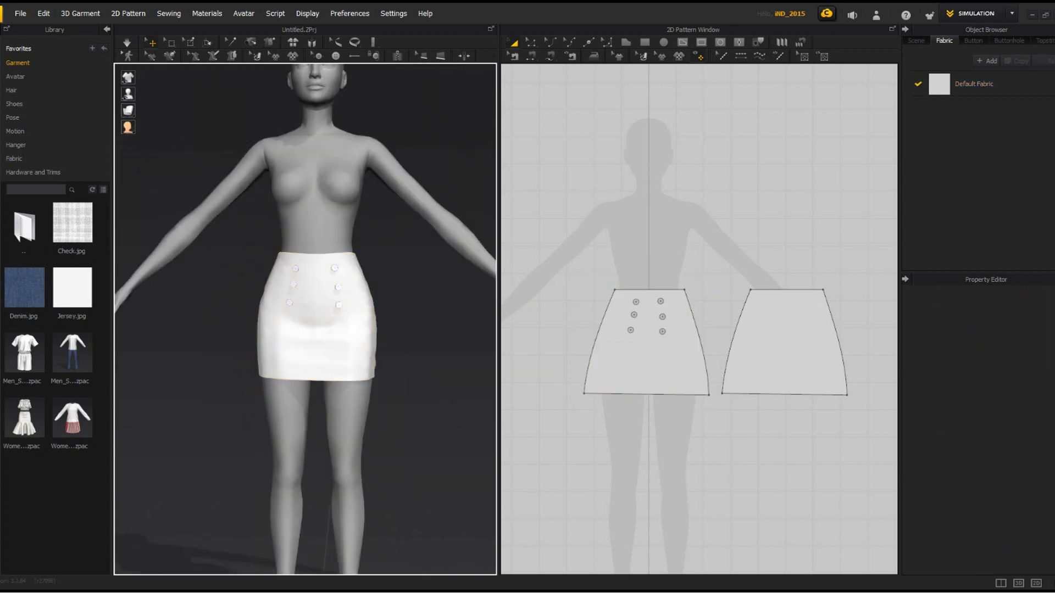
pyautogui.click(332, 219)
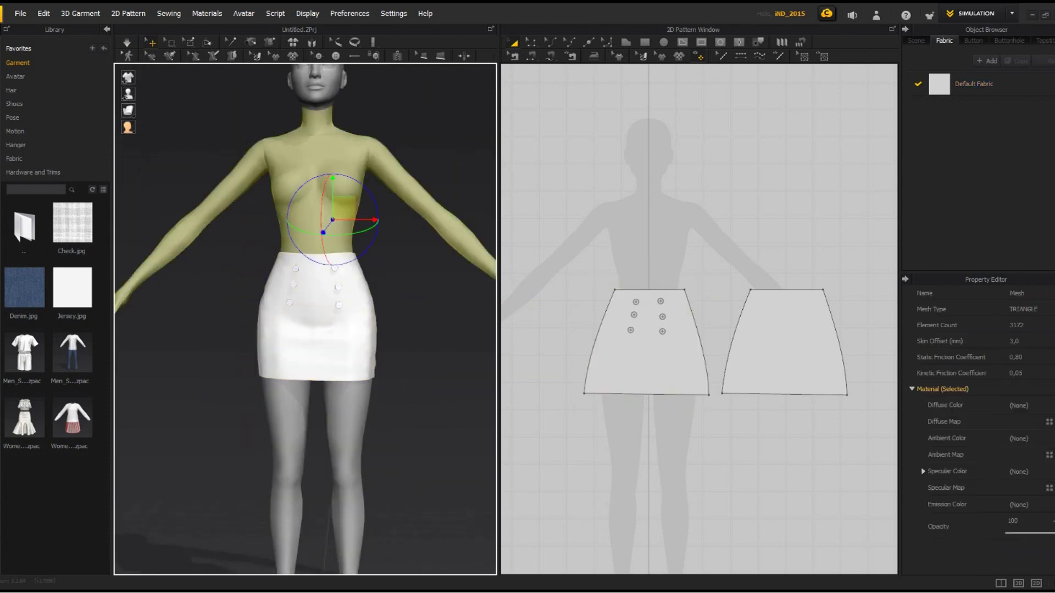
# Delete the avatar so only the buttoned skirt remains, and save the project as saia.
pyautogui.press('Delete')
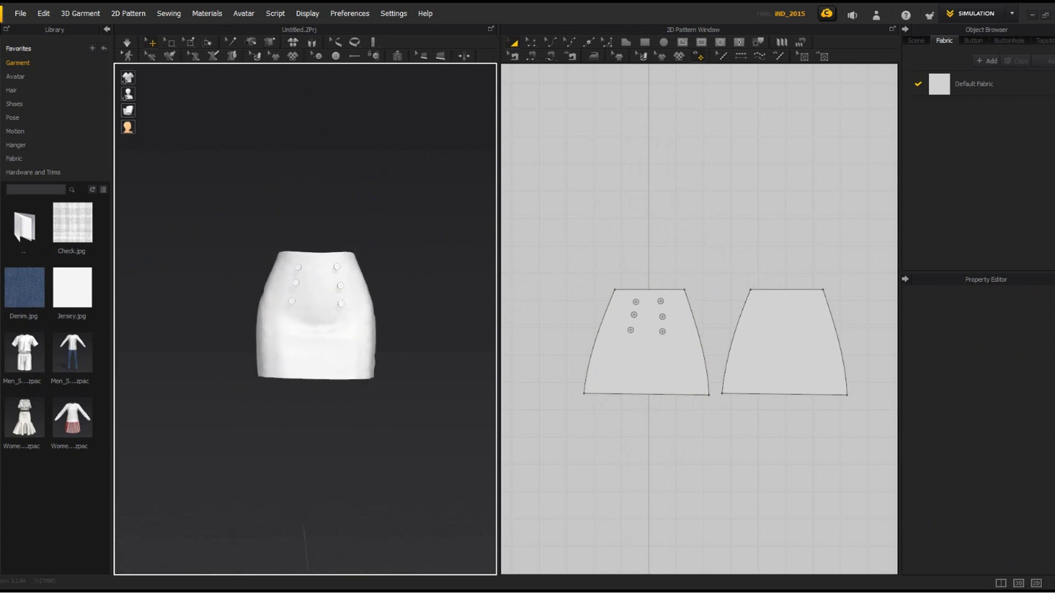
pyautogui.click(20, 13)
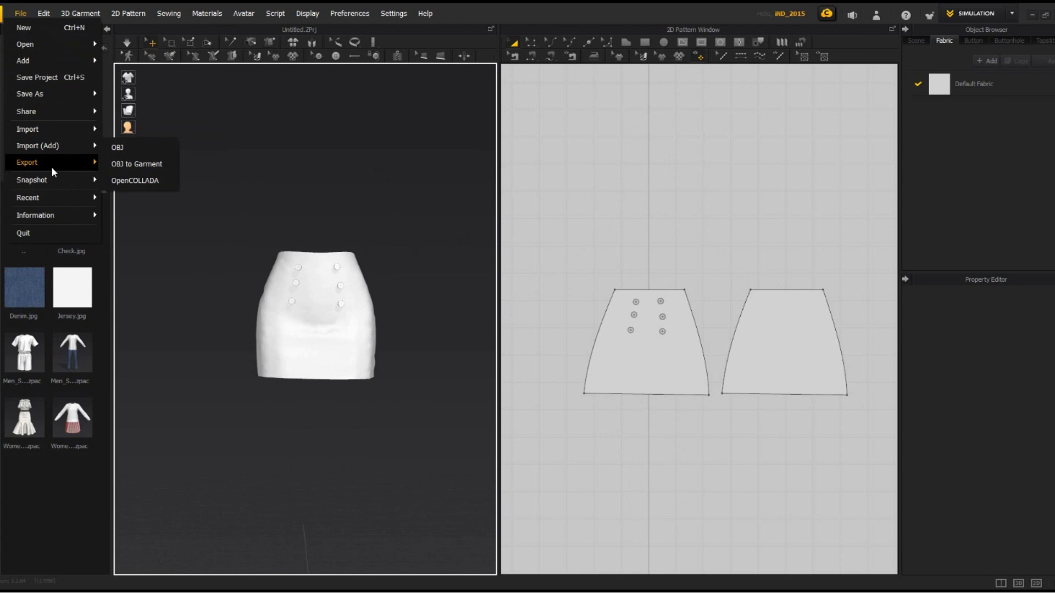
pyautogui.moveTo(53, 100)
pyautogui.click(126, 97)
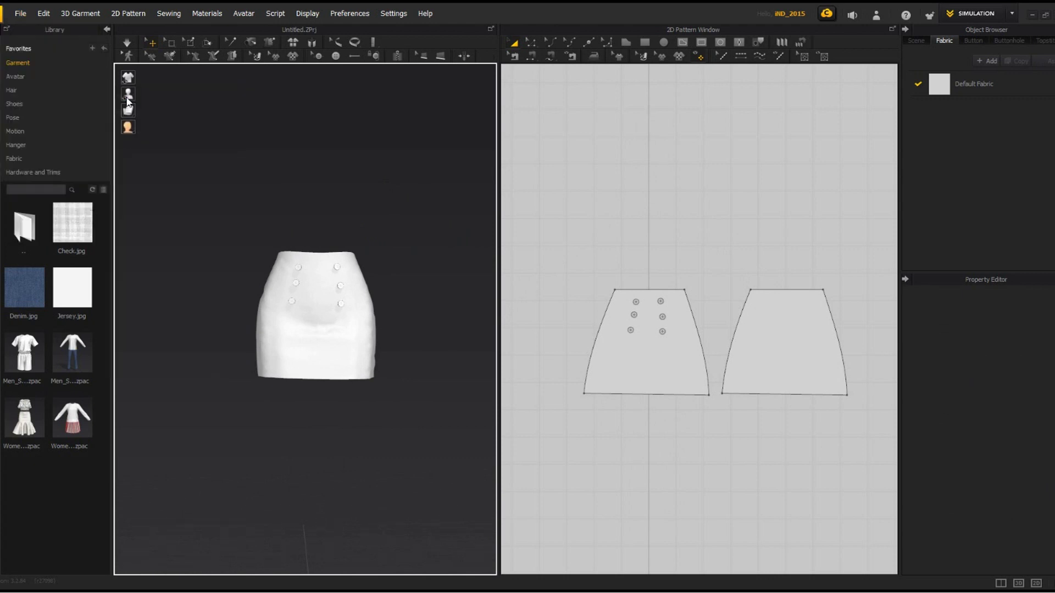
pyautogui.write('saia')
pyautogui.press('Return')
# Export all patterns to an OBJ file named saia as a single unwelded, thin object with unified UV coordinates, scaled in metres.
pyautogui.click(21, 15)
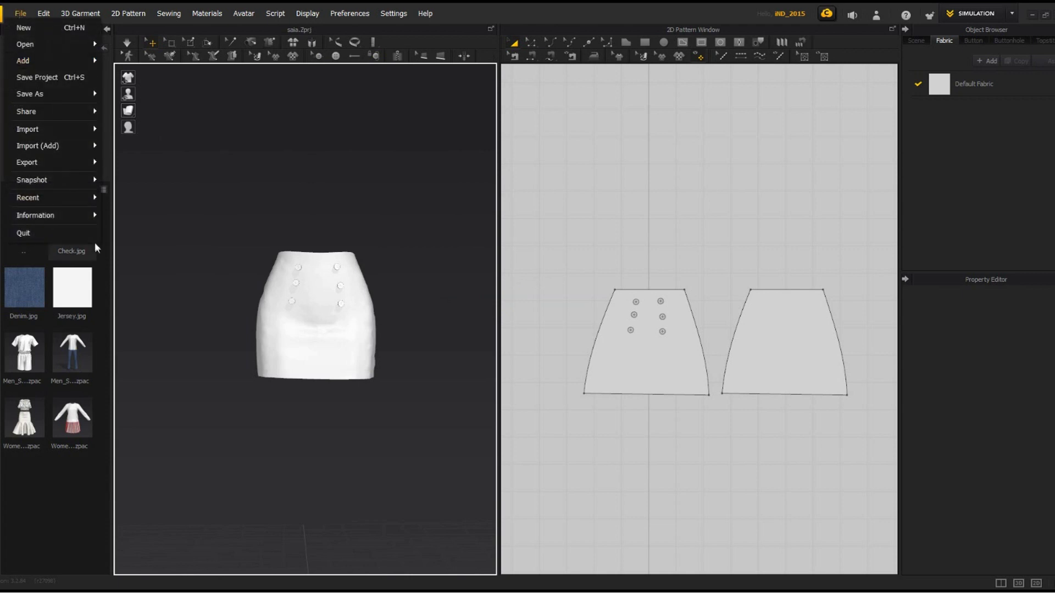
pyautogui.click(107, 163)
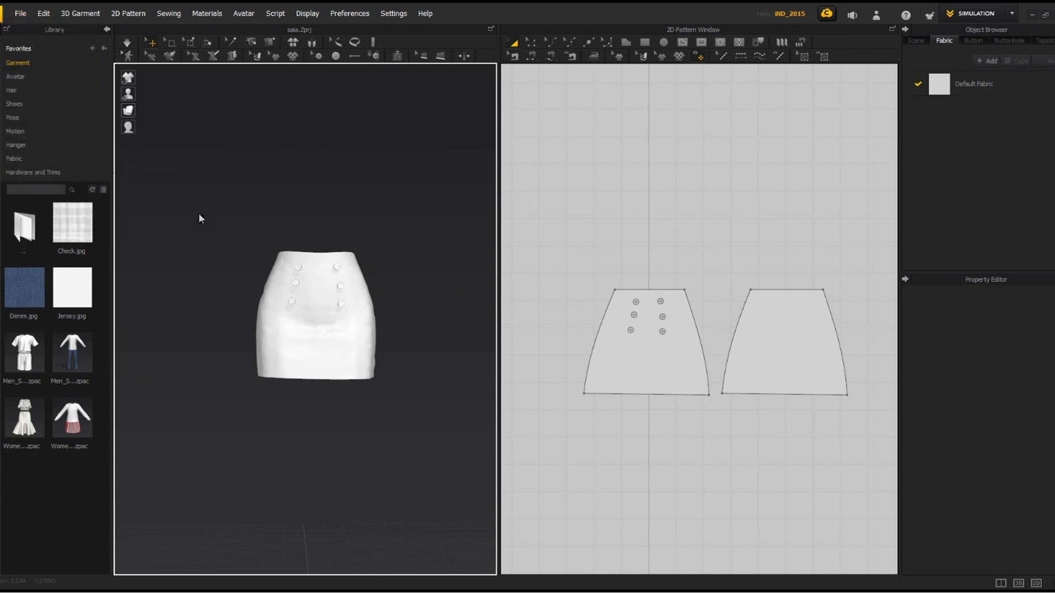
pyautogui.write('saia')
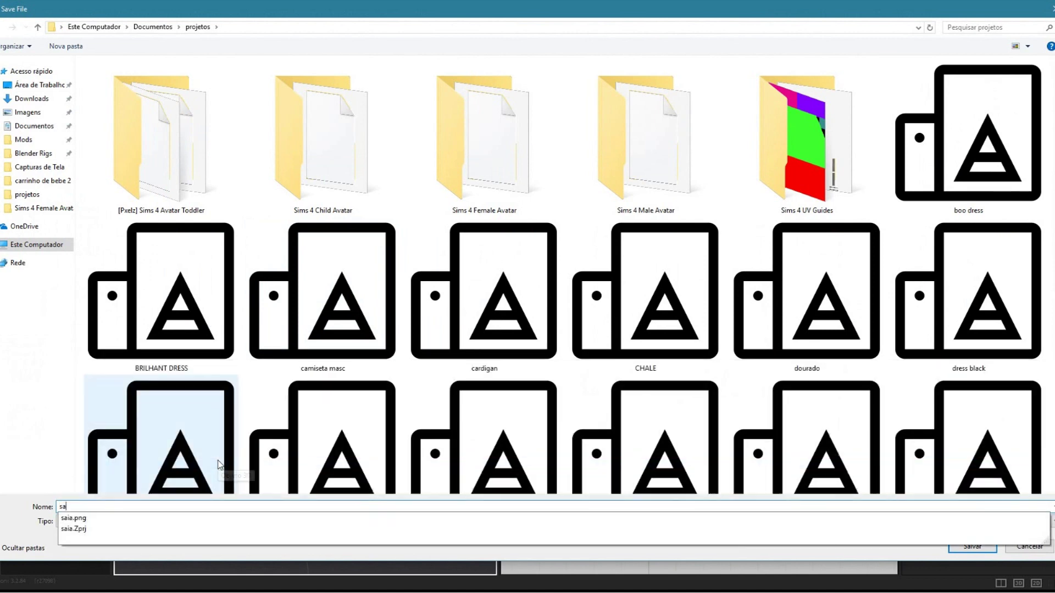
pyautogui.press('Return')
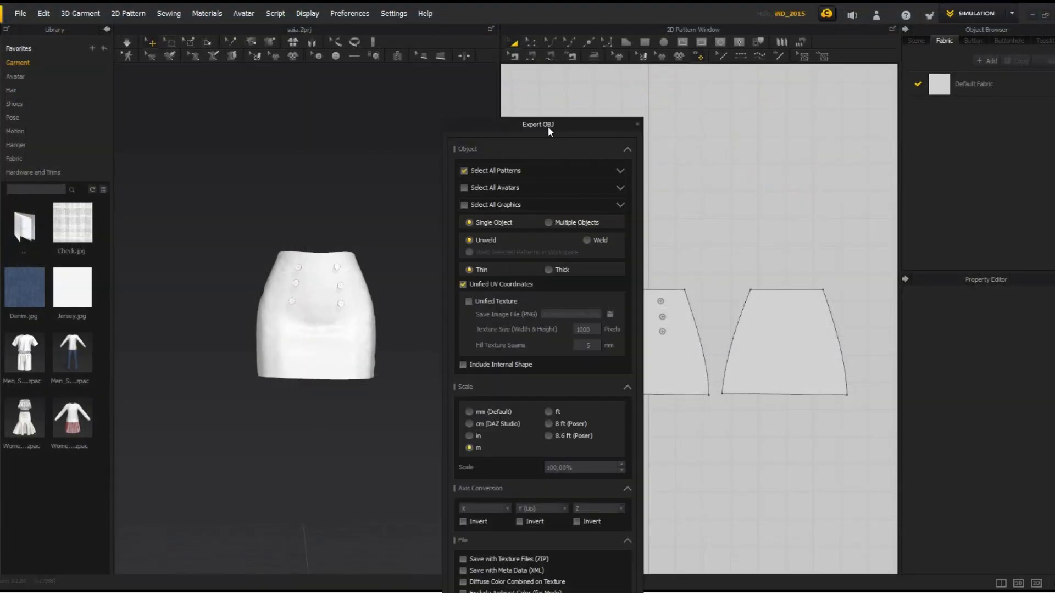
pyautogui.moveTo(547, 126); pyautogui.dragTo(556, 68)
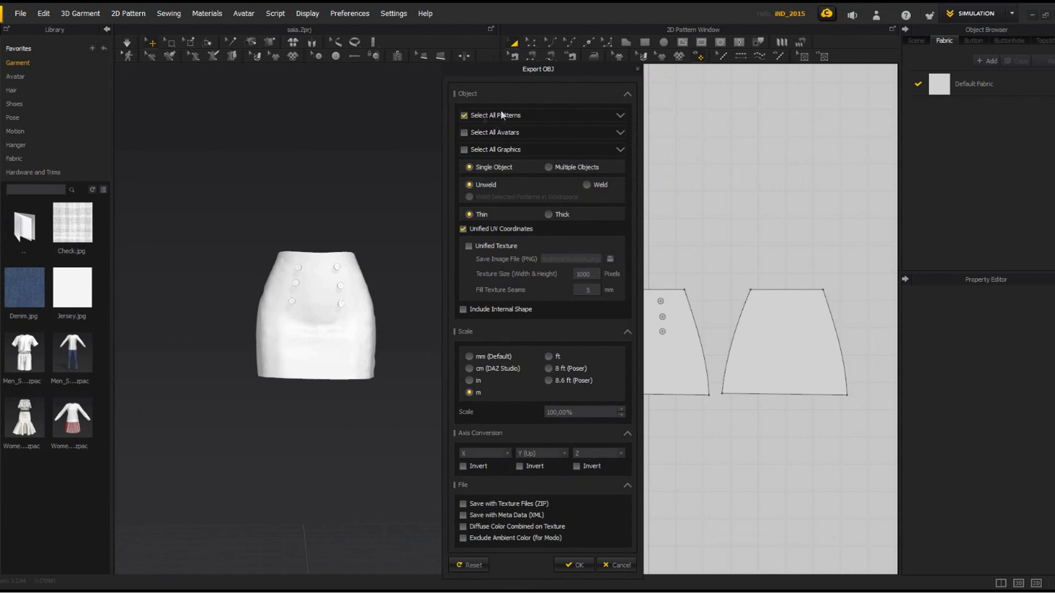
pyautogui.moveTo(560, 68); pyautogui.dragTo(564, 36)
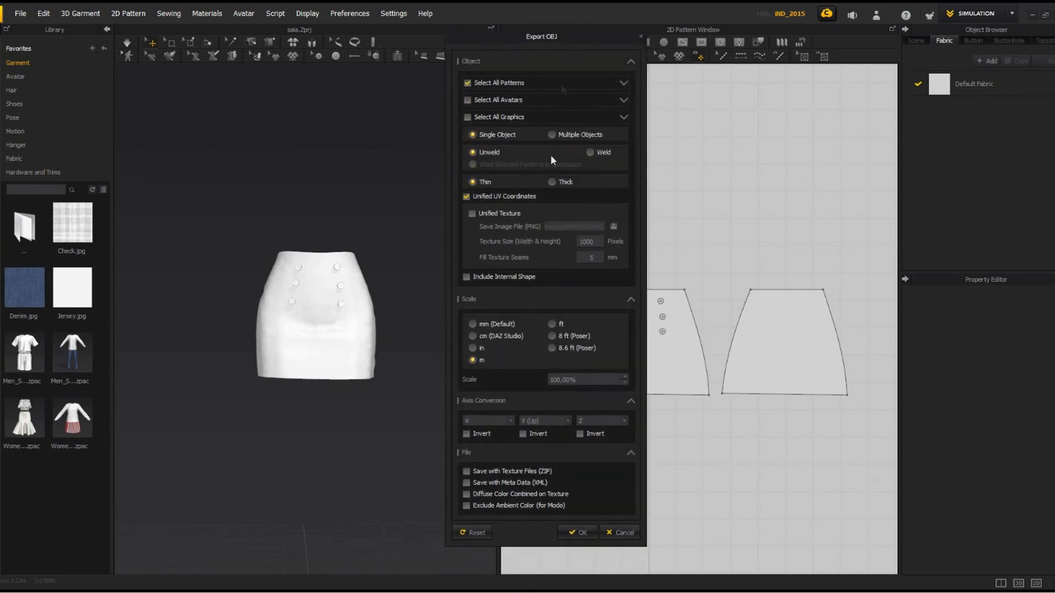
pyautogui.click(503, 277)
pyautogui.click(485, 276)
pyautogui.click(576, 533)
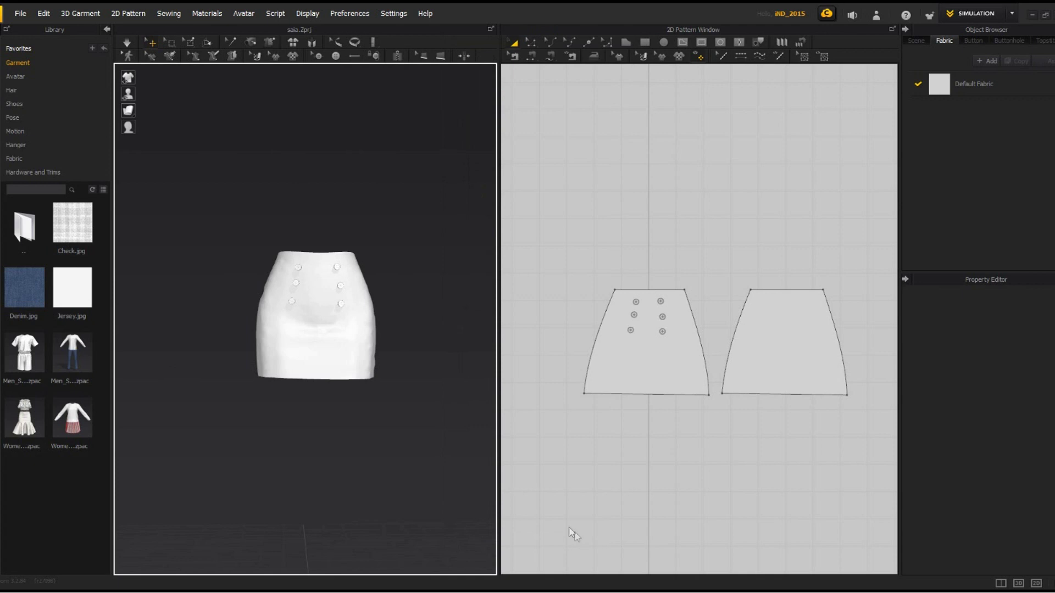
# Examine the skirt's front and back pieces and the fabric assigned to each of them.
pyautogui.moveTo(307, 315)
pyautogui.mouseDown(button='right')
pyautogui.moveTo(417, 316)
pyautogui.moveTo(302, 316)
pyautogui.mouseUp(button='right')
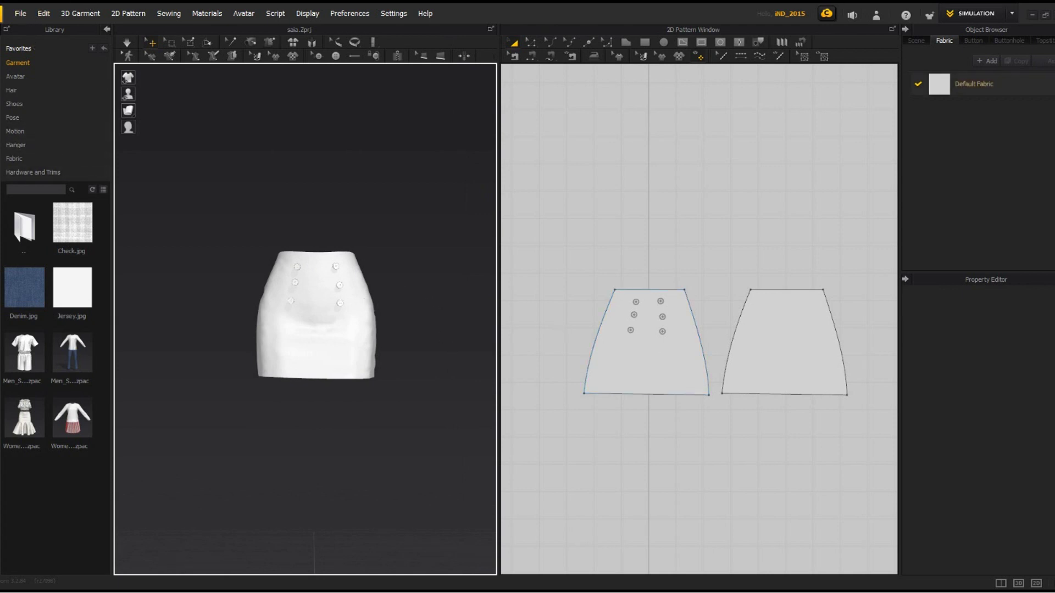
pyautogui.click(646, 342)
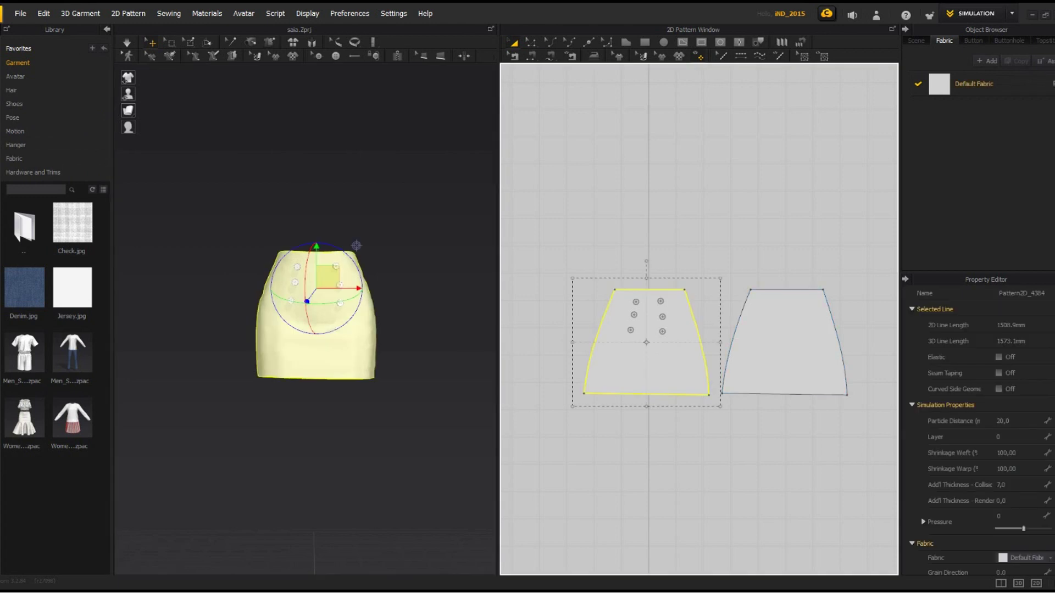
pyautogui.click(779, 362)
pyautogui.click(654, 383)
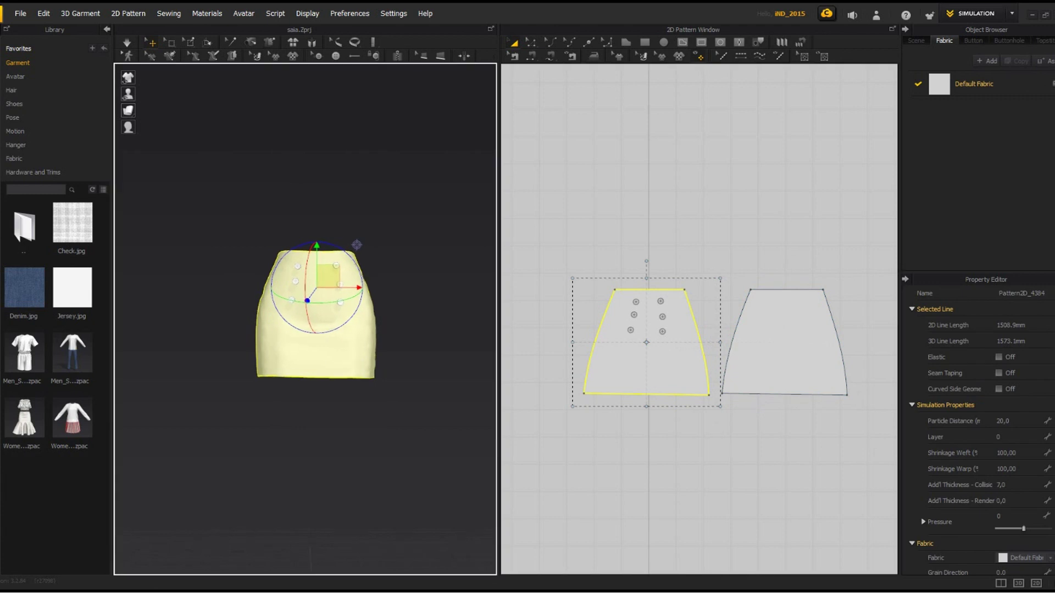
pyautogui.press('Escape')
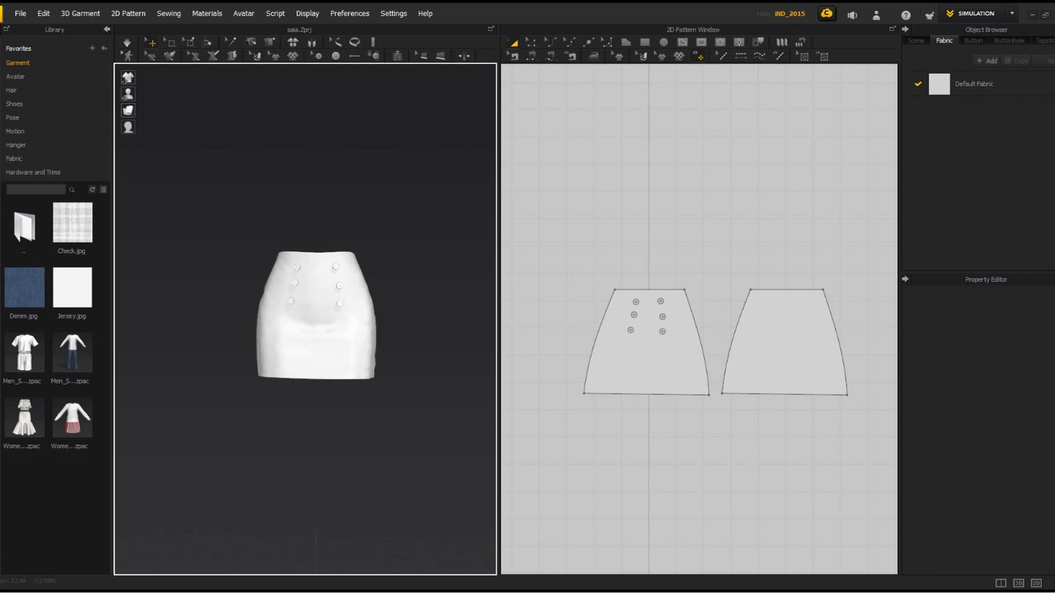
pyautogui.click(647, 352)
pyautogui.click(784, 342)
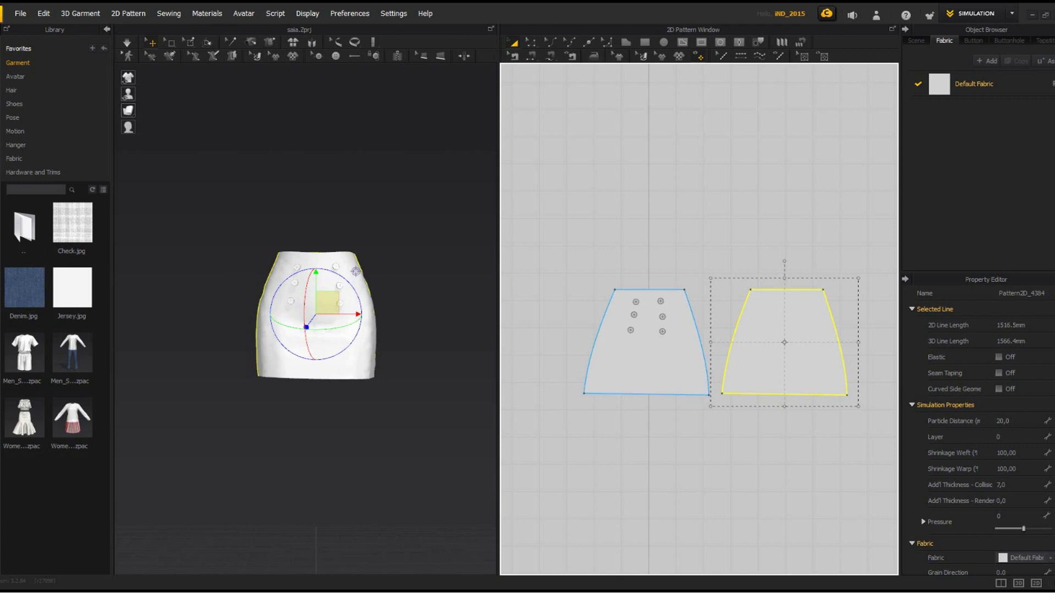
pyautogui.click(654, 357)
pyautogui.click(1016, 91)
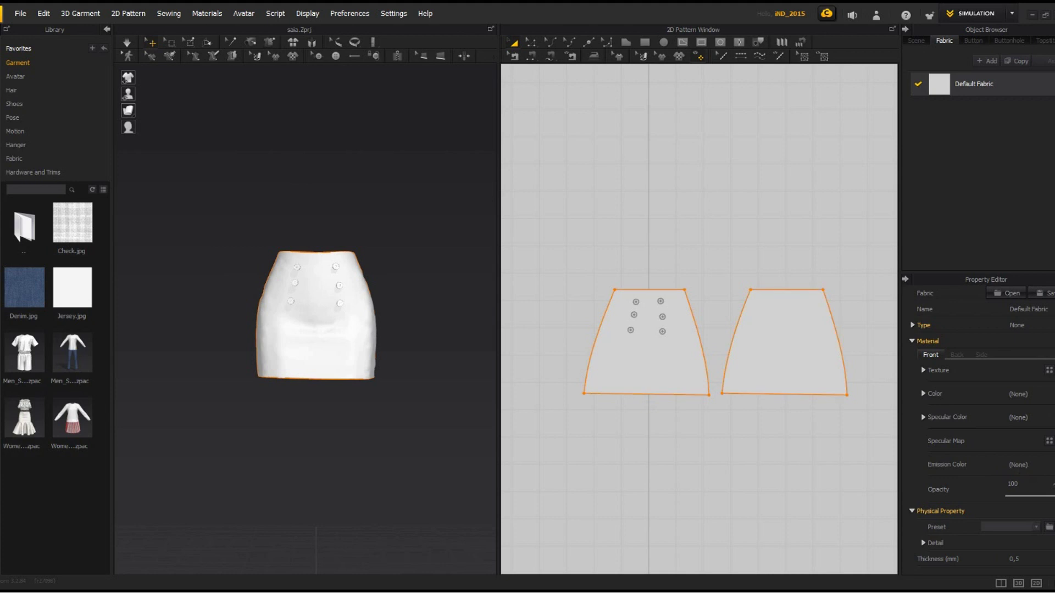
pyautogui.click(646, 357)
pyautogui.click(784, 357)
pyautogui.click(646, 357)
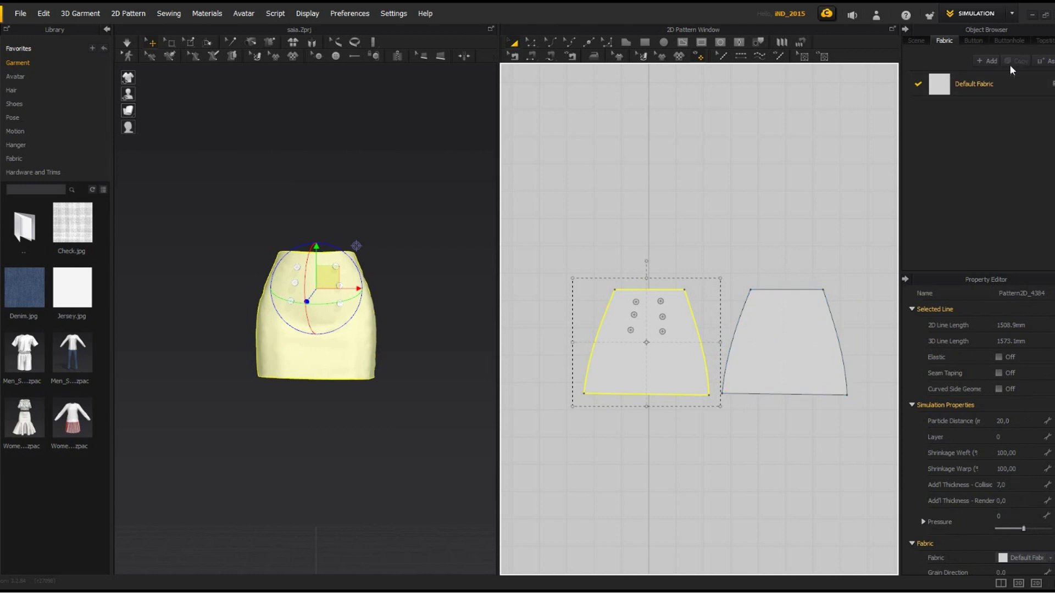
# Add a new fabric and assign it to the skirt's back piece.
pyautogui.click(989, 61)
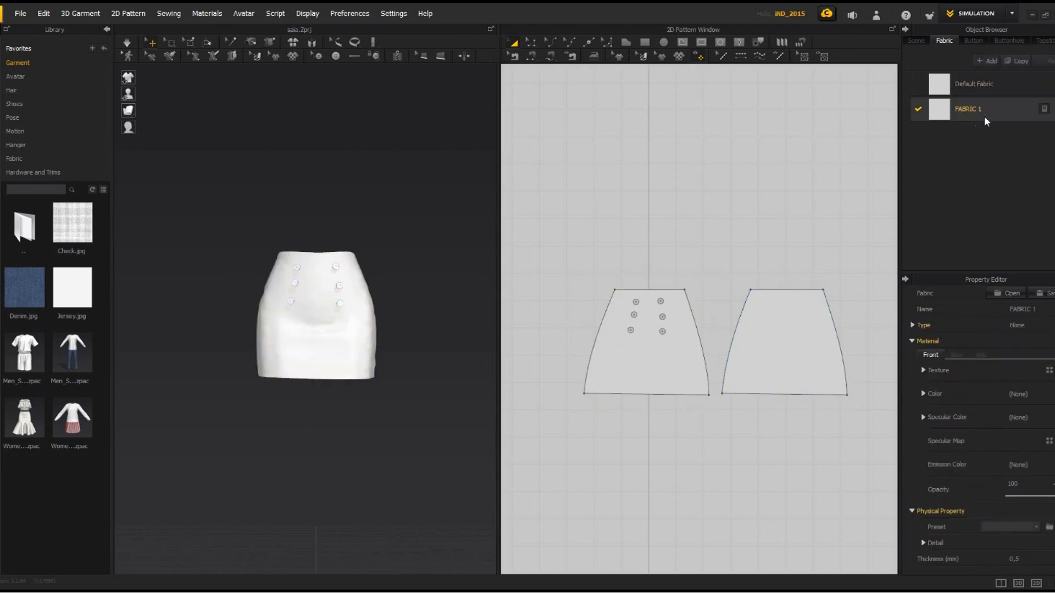
pyautogui.click(821, 307)
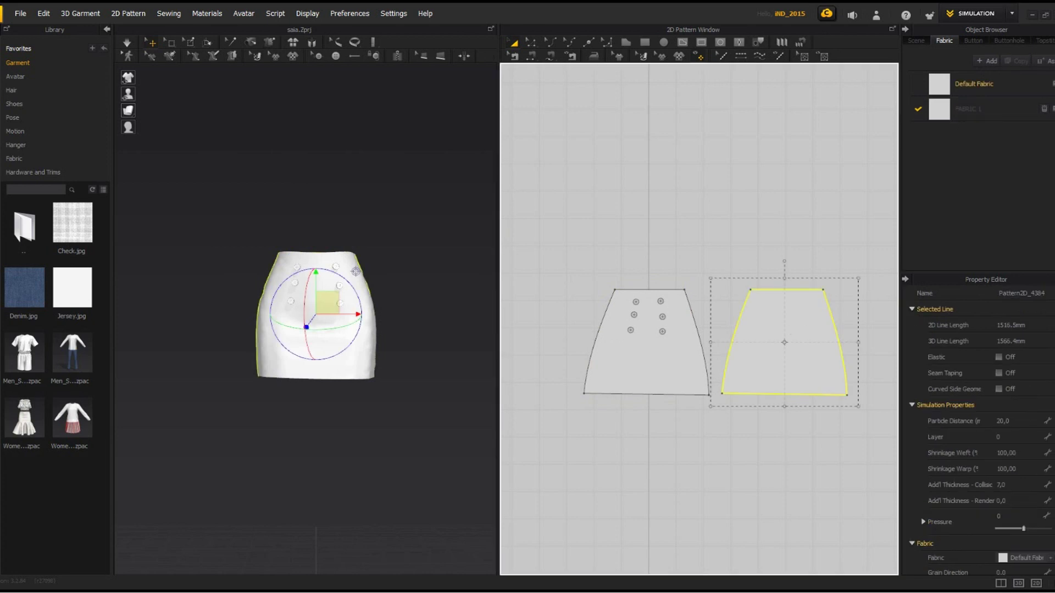
pyautogui.scroll(-2, 1010, 533)
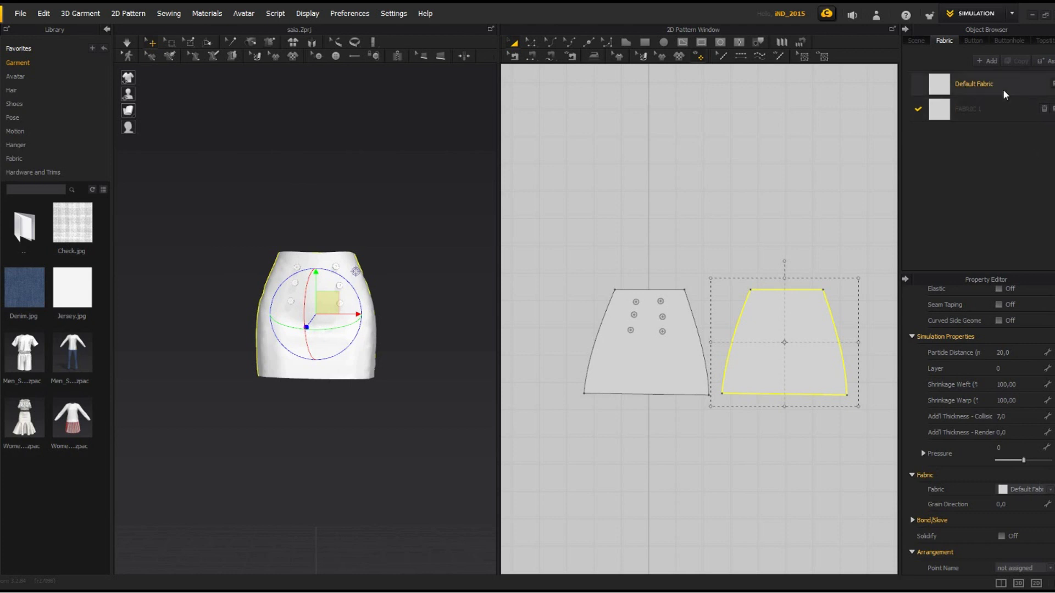
pyautogui.click(1020, 490)
pyautogui.click(1025, 504)
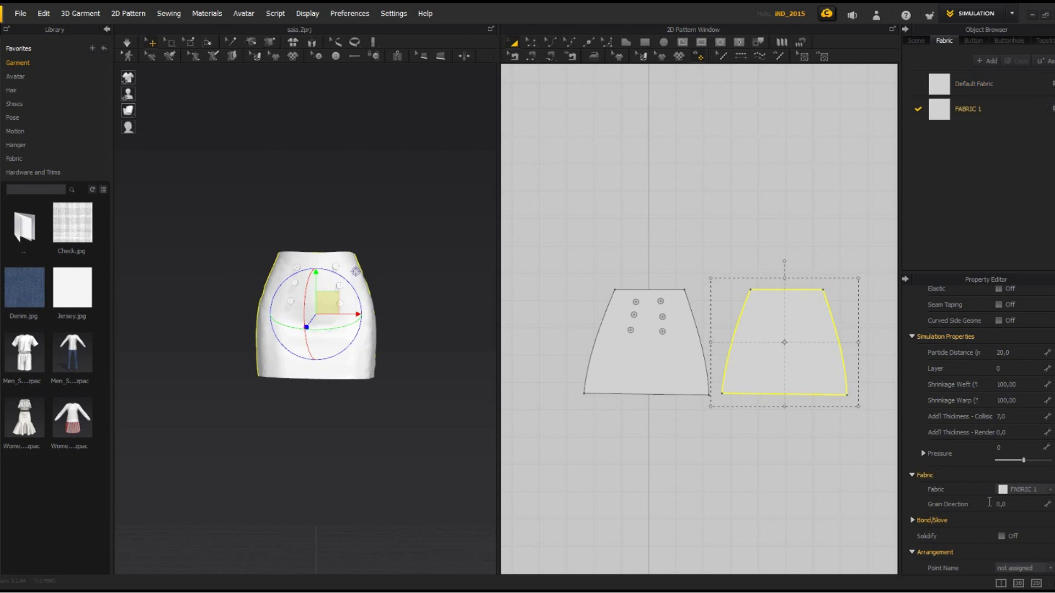
# Set the color of the default fabric on the skirt's front piece to black.
pyautogui.click(999, 86)
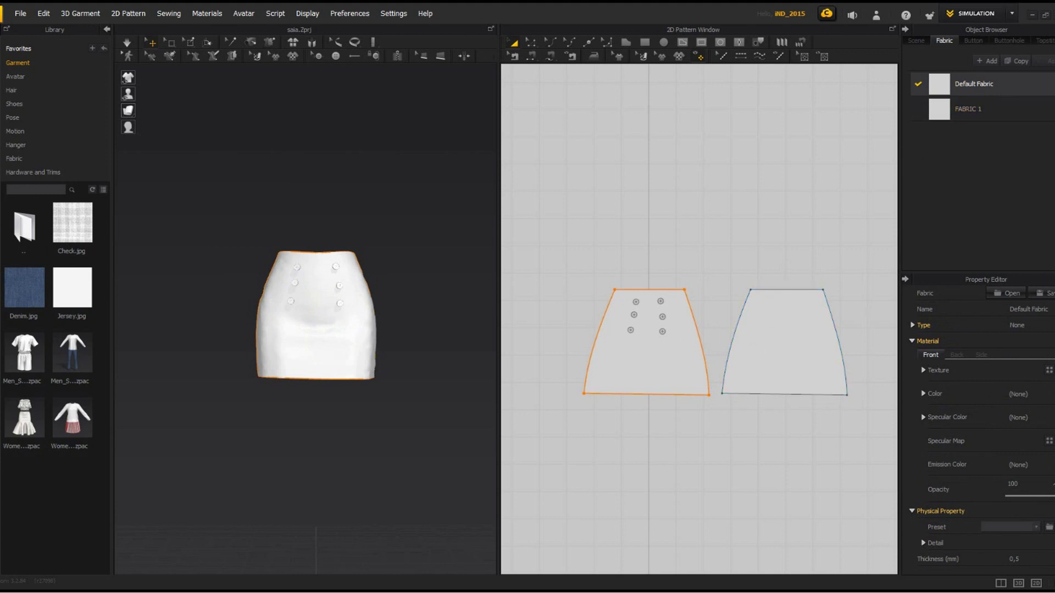
pyautogui.click(975, 395)
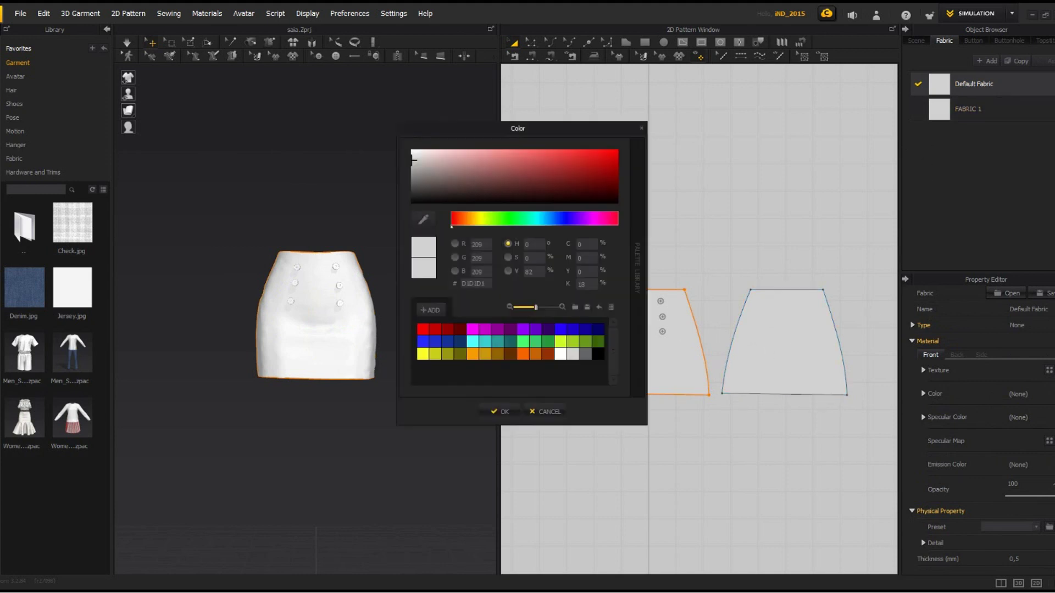
pyautogui.click(597, 355)
pyautogui.click(500, 411)
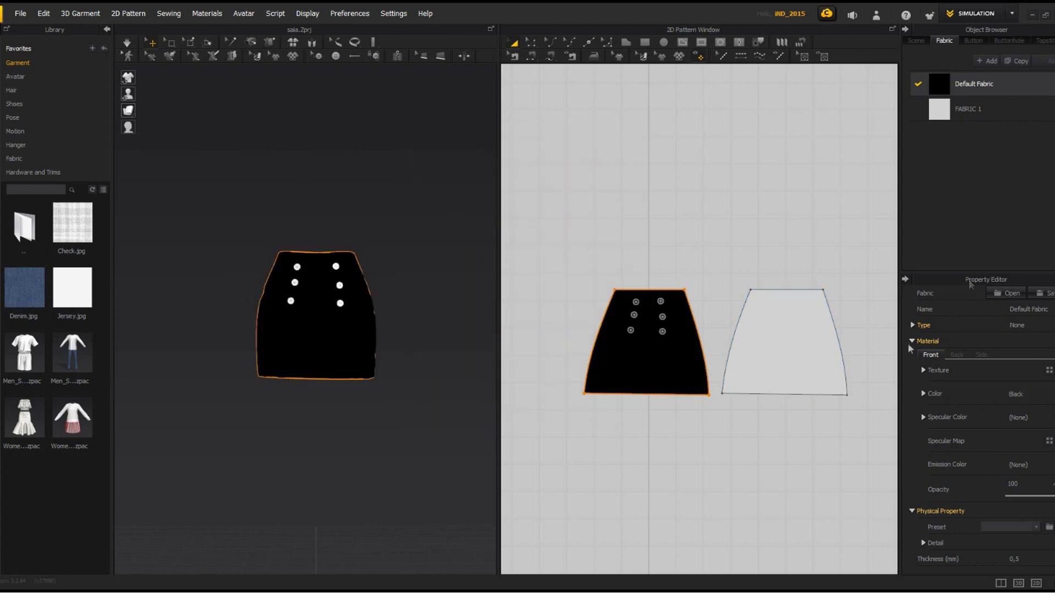
# Set the color of the back piece's new fabric to a very dark red.
pyautogui.click(971, 113)
pyautogui.click(732, 307)
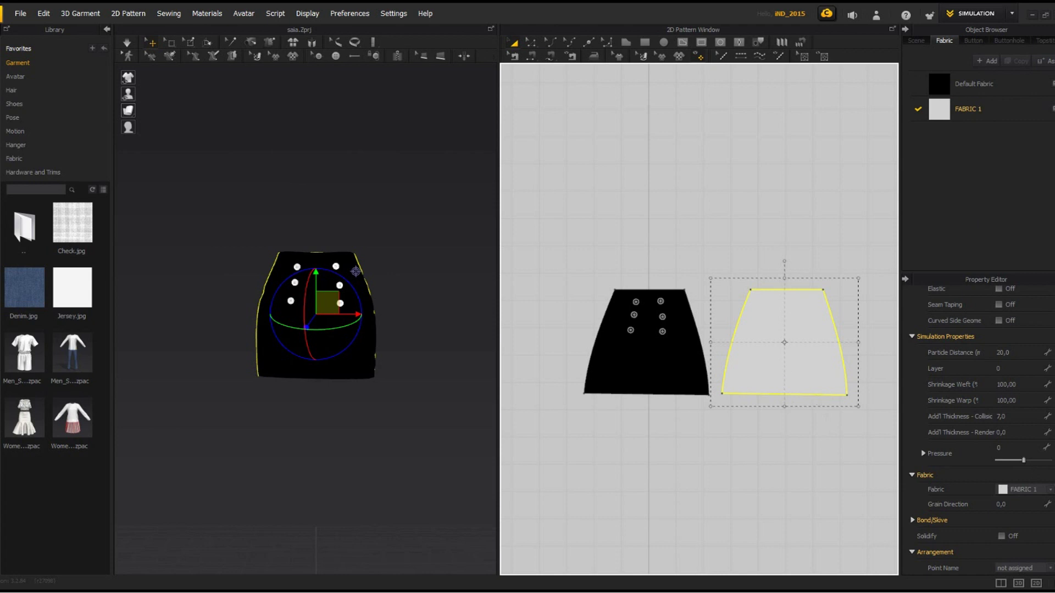
pyautogui.click(983, 109)
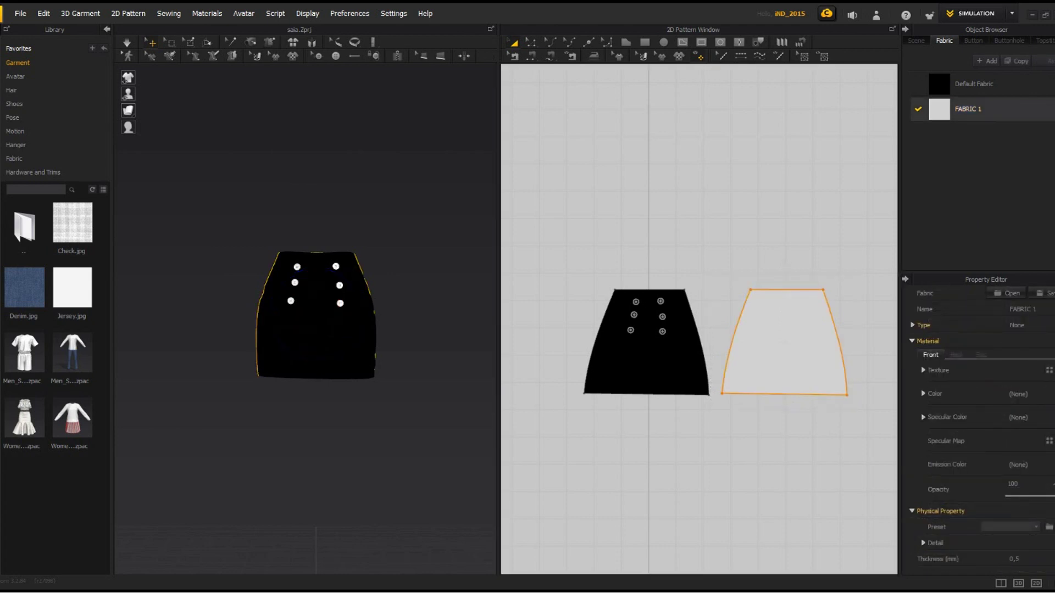
pyautogui.click(938, 394)
pyautogui.click(616, 220)
pyautogui.click(616, 189)
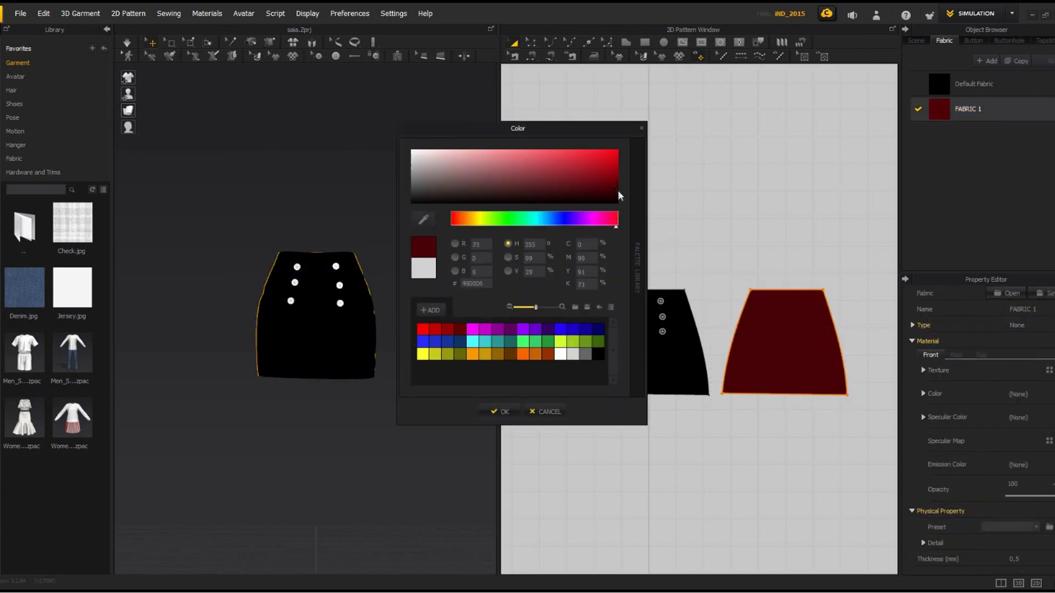
pyautogui.click(501, 412)
pyautogui.moveTo(315, 330)
pyautogui.mouseDown(button='right')
pyautogui.moveTo(451, 329)
pyautogui.moveTo(286, 330)
pyautogui.moveTo(315, 329)
pyautogui.mouseUp(button='right')
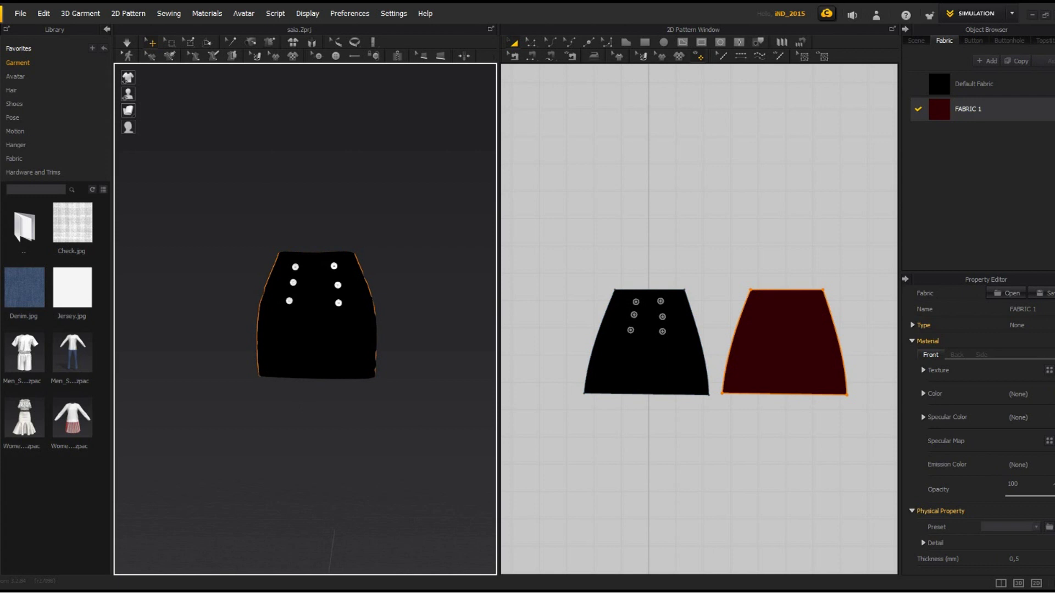
pyautogui.click(317, 333)
pyautogui.click(779, 352)
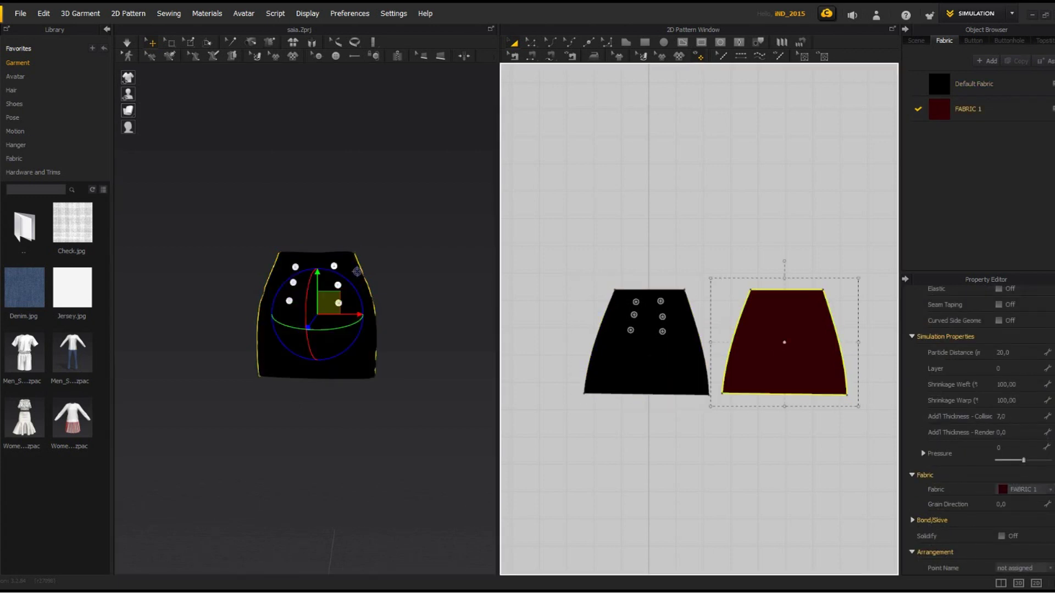
pyautogui.press('Escape')
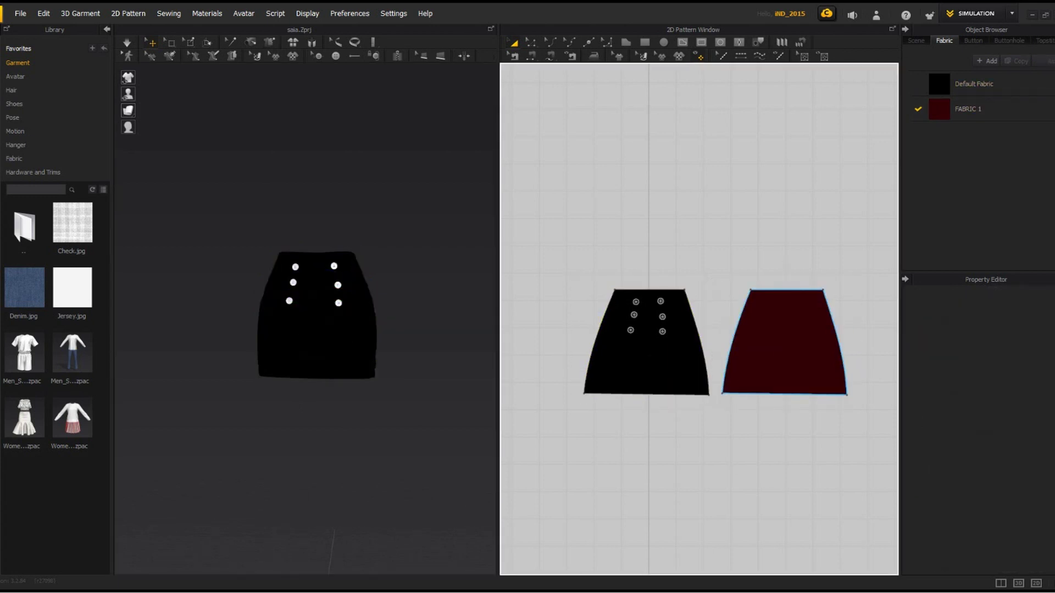
pyautogui.click(784, 352)
pyautogui.click(646, 351)
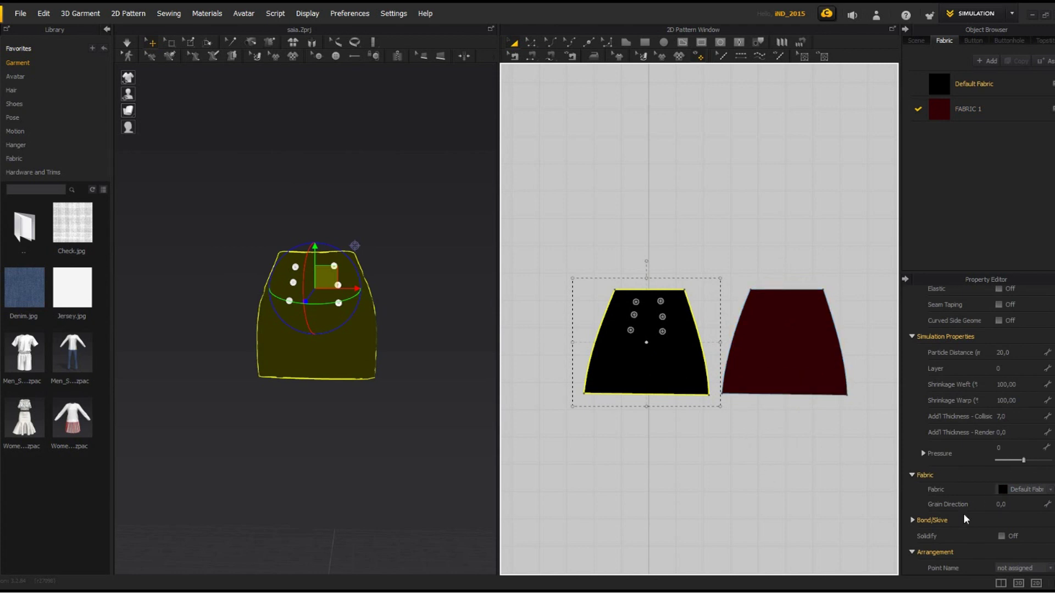
# Set the specular color of the front piece's default fabric to medium gray with RGB 127, 127, 127.
pyautogui.click(995, 96)
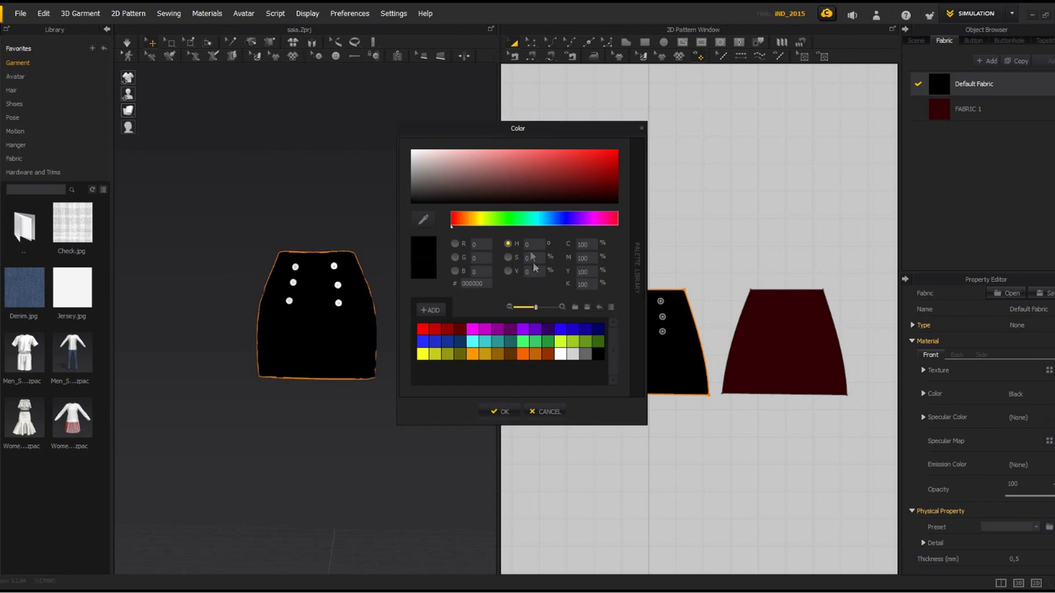
pyautogui.click(560, 354)
pyautogui.moveTo(577, 354); pyautogui.dragTo(444, 353)
pyautogui.click(434, 355)
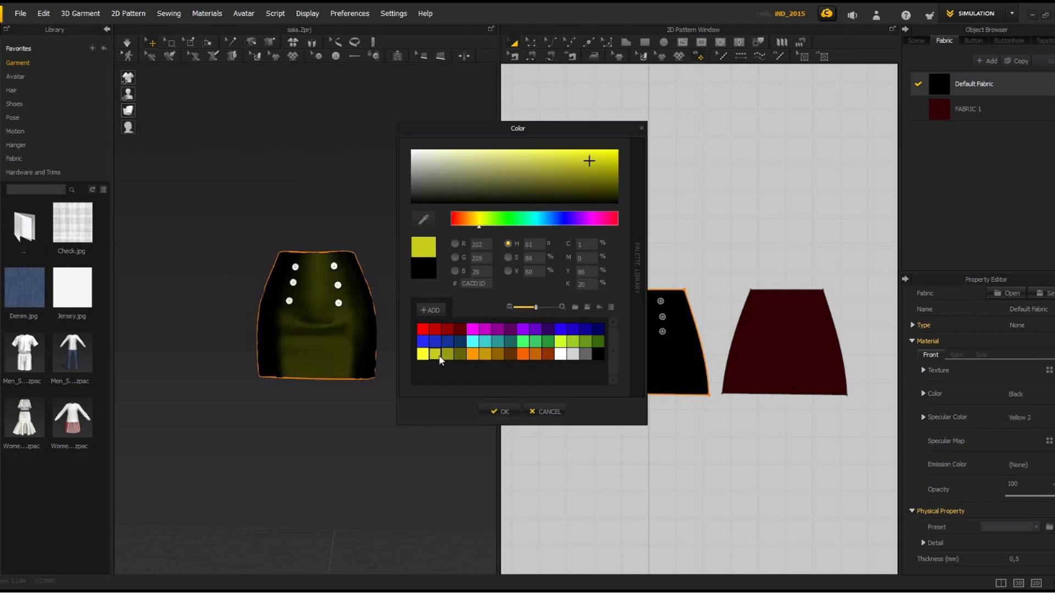
pyautogui.click(537, 344)
pyautogui.click(574, 356)
pyautogui.click(601, 358)
pyautogui.click(553, 355)
pyautogui.click(564, 355)
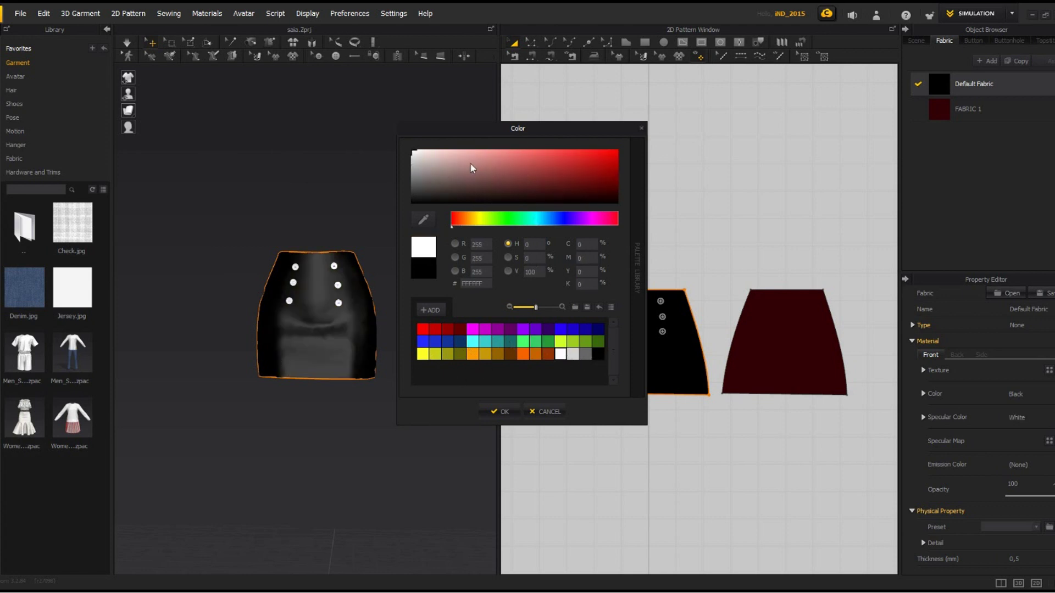
pyautogui.click(415, 183)
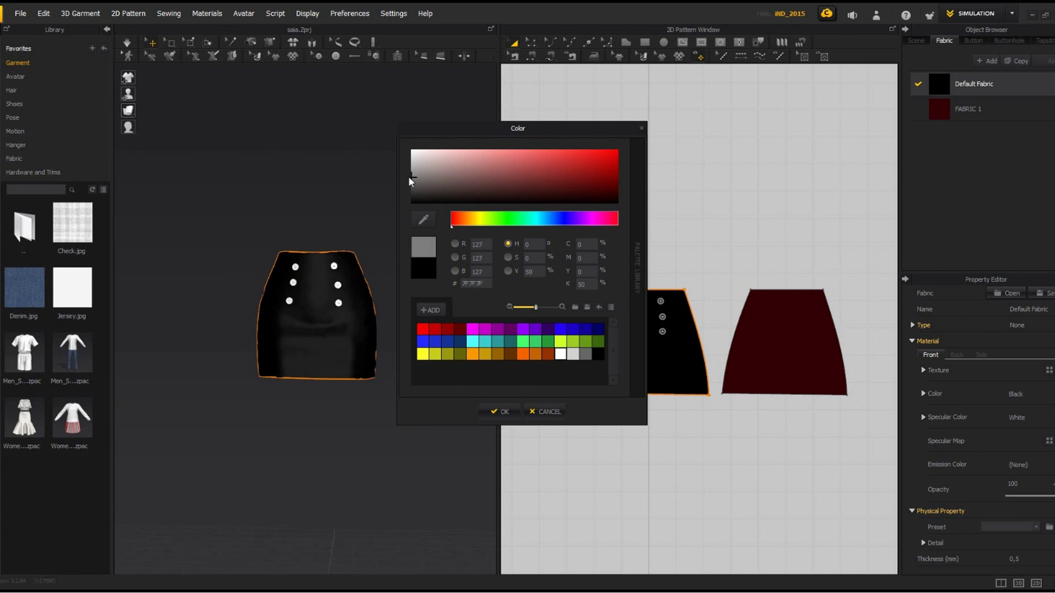
pyautogui.click(502, 412)
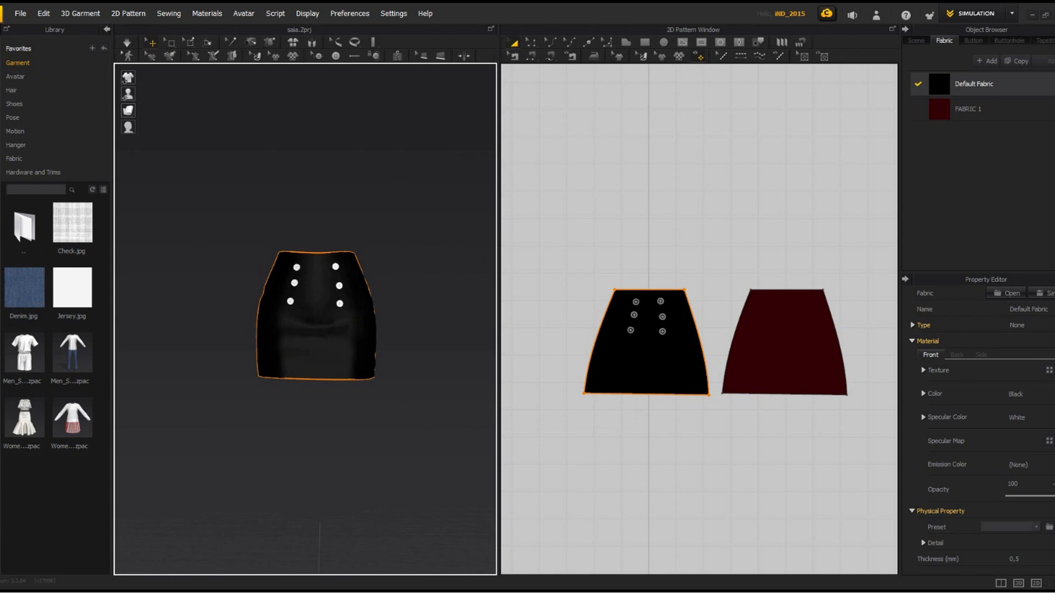
# Look through the saved garment projects in the projetos folder, including Magic dress, longe dress2 and saia, without opening any.
pyautogui.click(20, 13)
pyautogui.moveTo(57, 45)
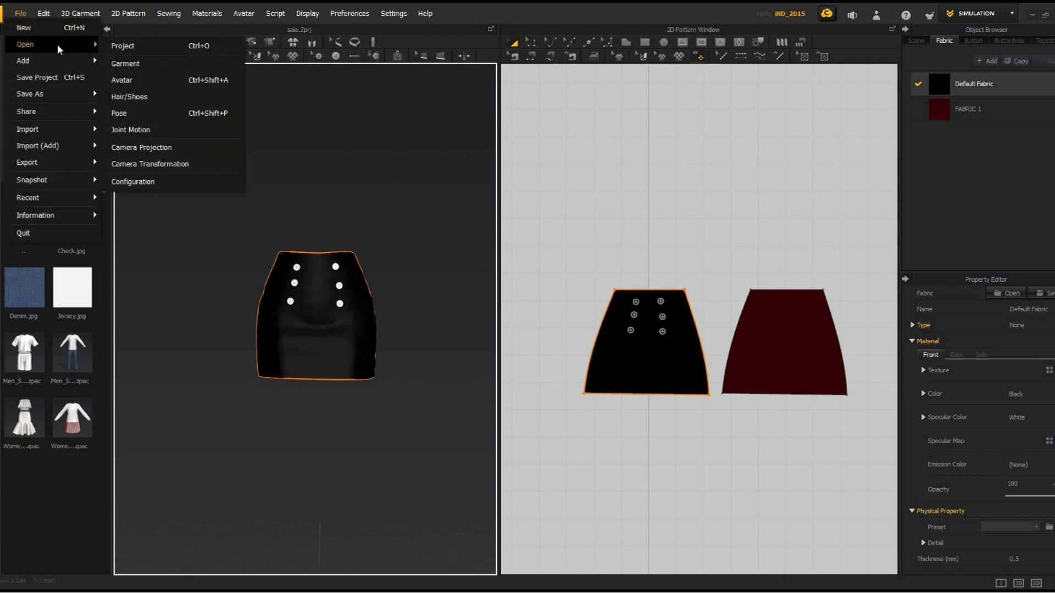
pyautogui.click(130, 45)
pyautogui.click(548, 321)
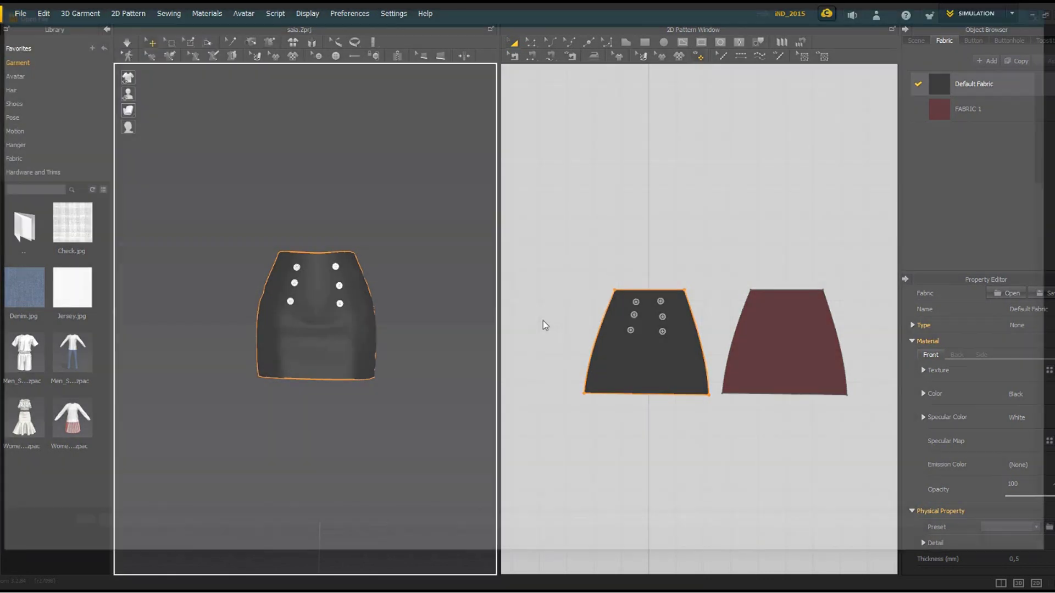
pyautogui.scroll(-10, 628, 420)
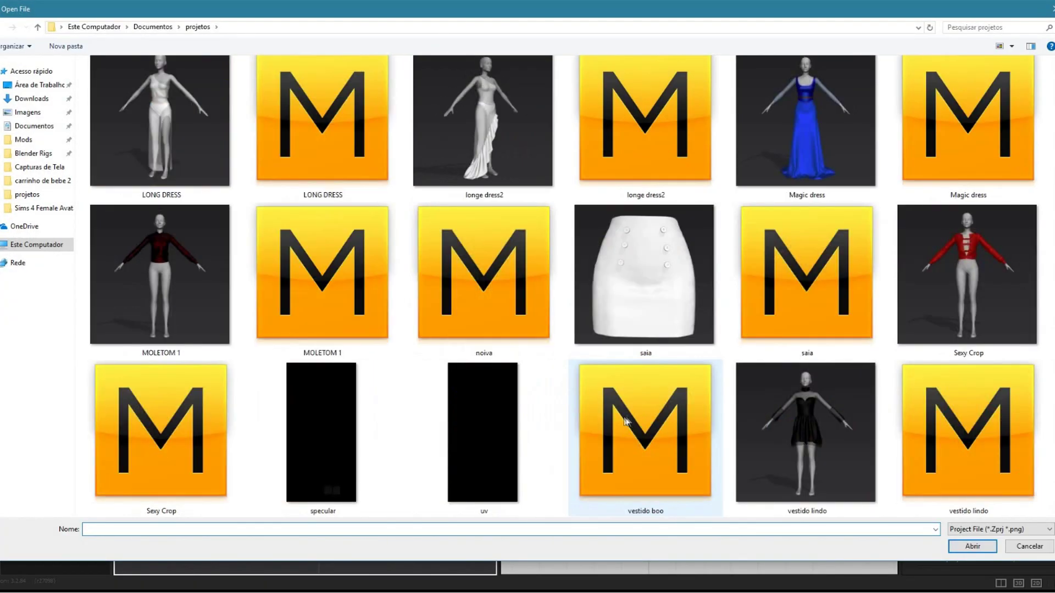
pyautogui.scroll(1, 627, 419)
pyautogui.click(664, 151)
pyautogui.click(496, 160)
pyautogui.click(487, 311)
pyautogui.click(854, 318)
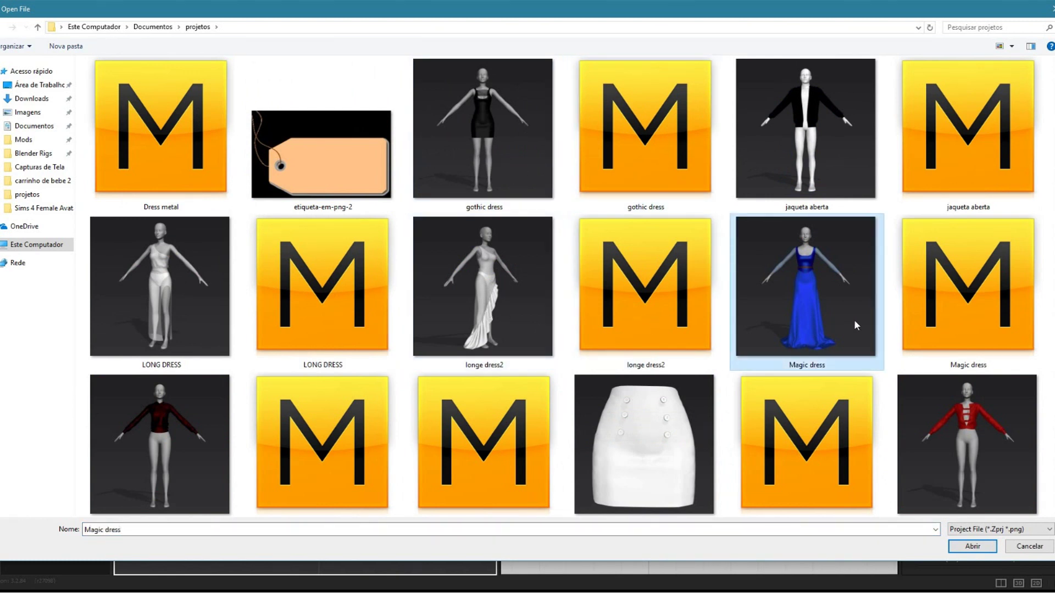
pyautogui.click(809, 108)
pyautogui.click(467, 275)
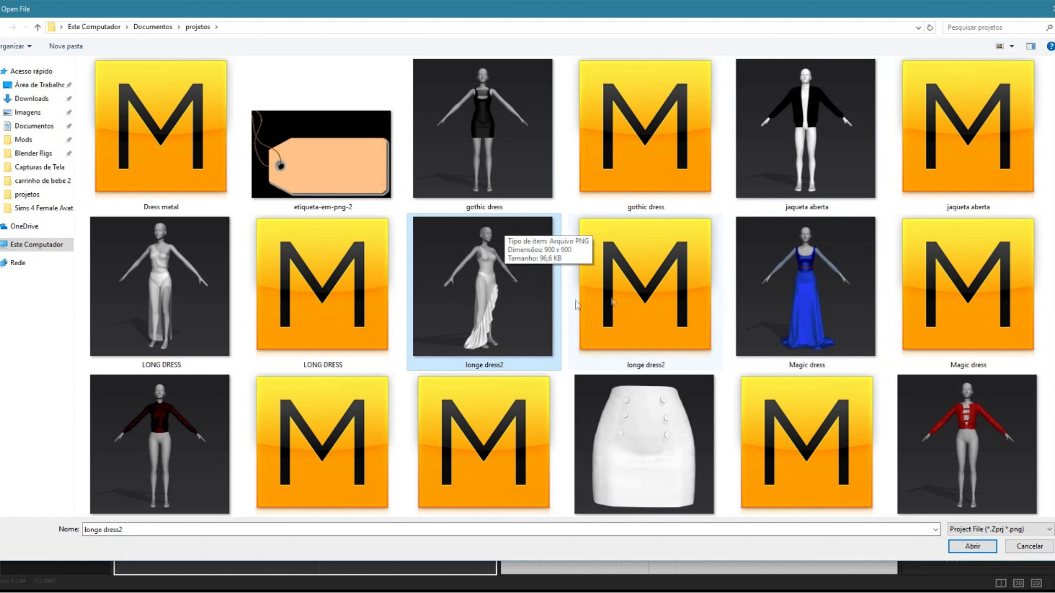
pyautogui.click(842, 305)
pyautogui.click(985, 436)
pyautogui.click(836, 121)
pyautogui.click(192, 467)
pyautogui.scroll(-1, 669, 434)
pyautogui.click(671, 279)
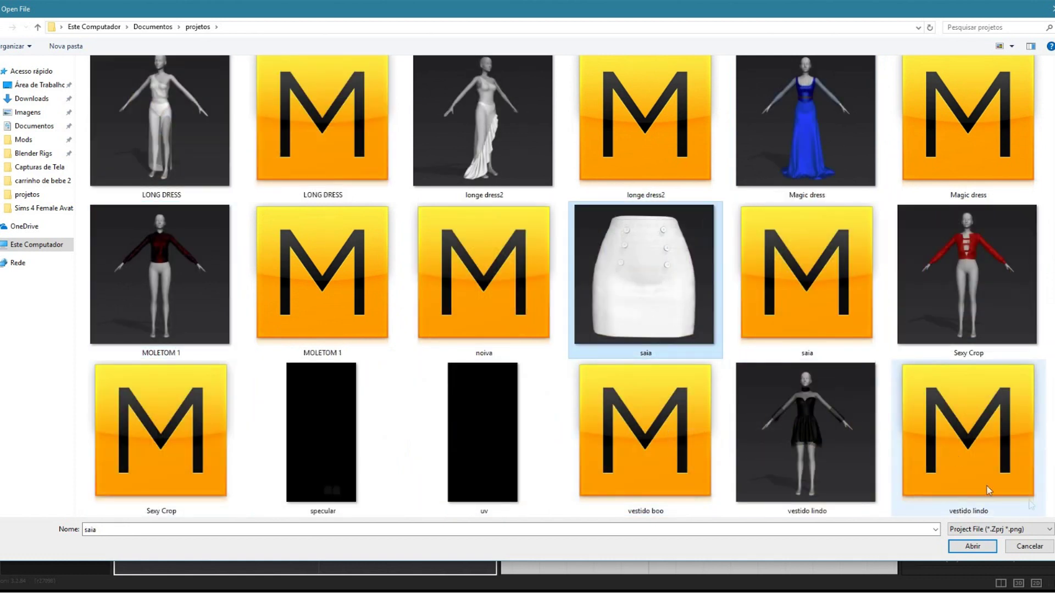
pyautogui.click(1021, 547)
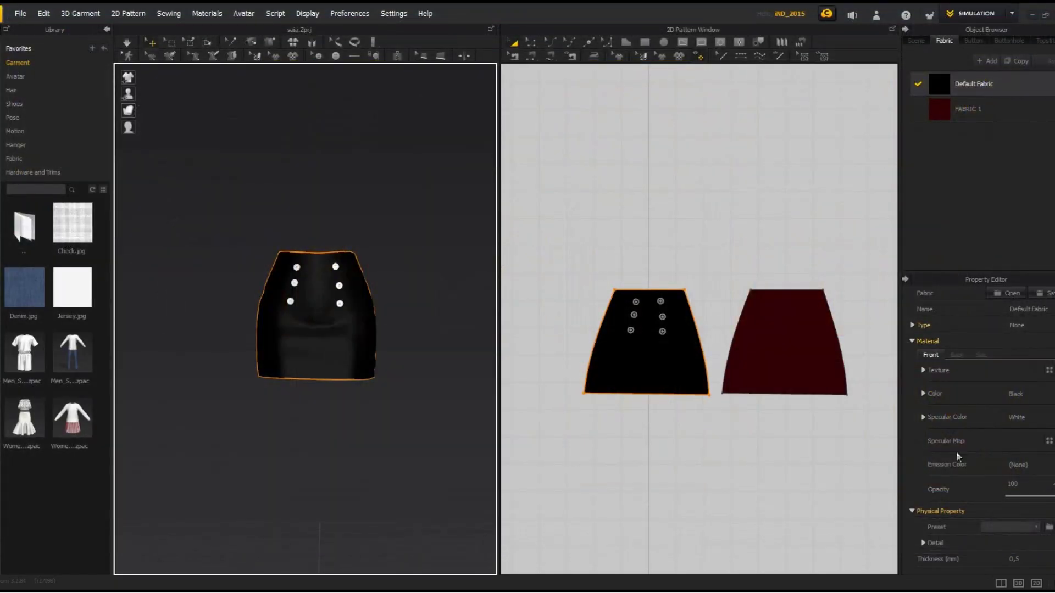
# Examine the skirt's front, buttons and fabric sheen up close in the 3D view with nothing selected.
pyautogui.click(669, 455)
pyautogui.moveTo(316, 316)
pyautogui.mouseDown(button='right')
pyautogui.moveTo(427, 315)
pyautogui.moveTo(302, 315)
pyautogui.moveTo(318, 321)
pyautogui.mouseUp(button='right')
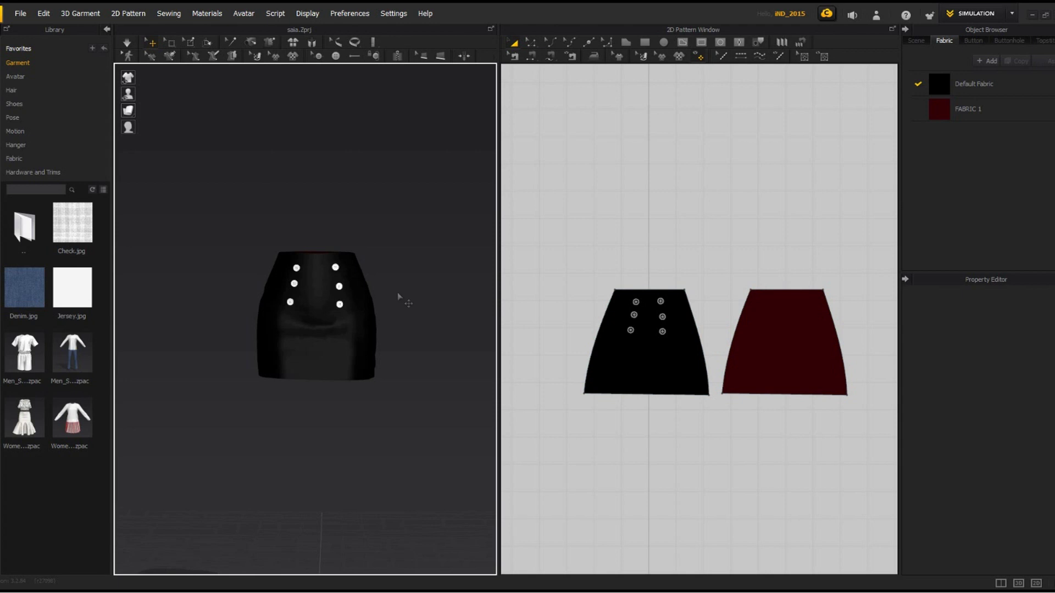
pyautogui.moveTo(316, 316)
pyautogui.mouseDown(button='middle')
pyautogui.moveTo(298, 313)
pyautogui.moveTo(308, 321)
pyautogui.mouseUp(button='middle')
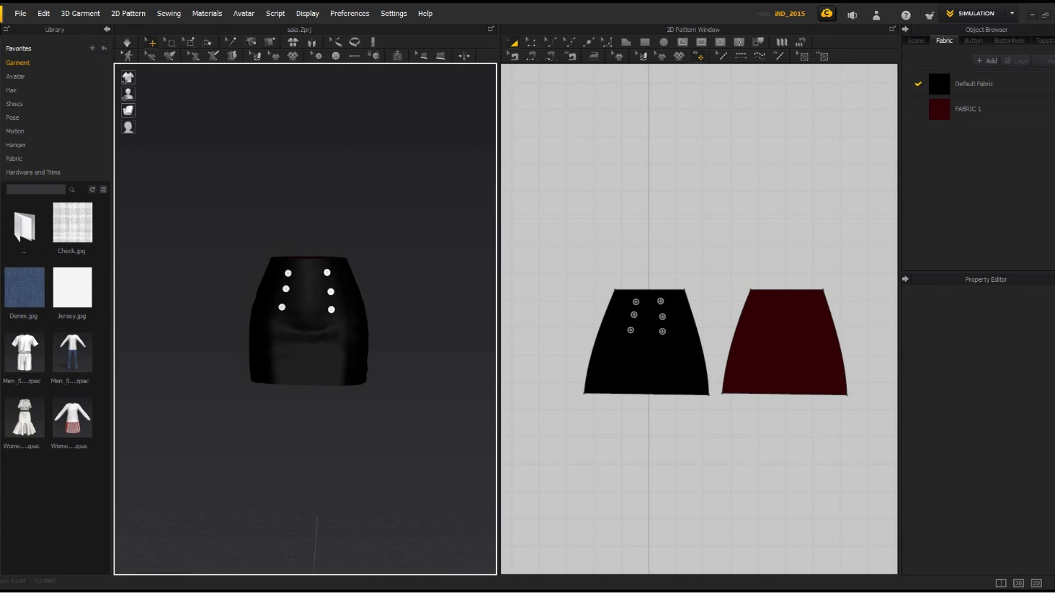
pyautogui.scroll(-2, 457, 305)
pyautogui.scroll(2, 457, 306)
pyautogui.scroll(-7, 456, 306)
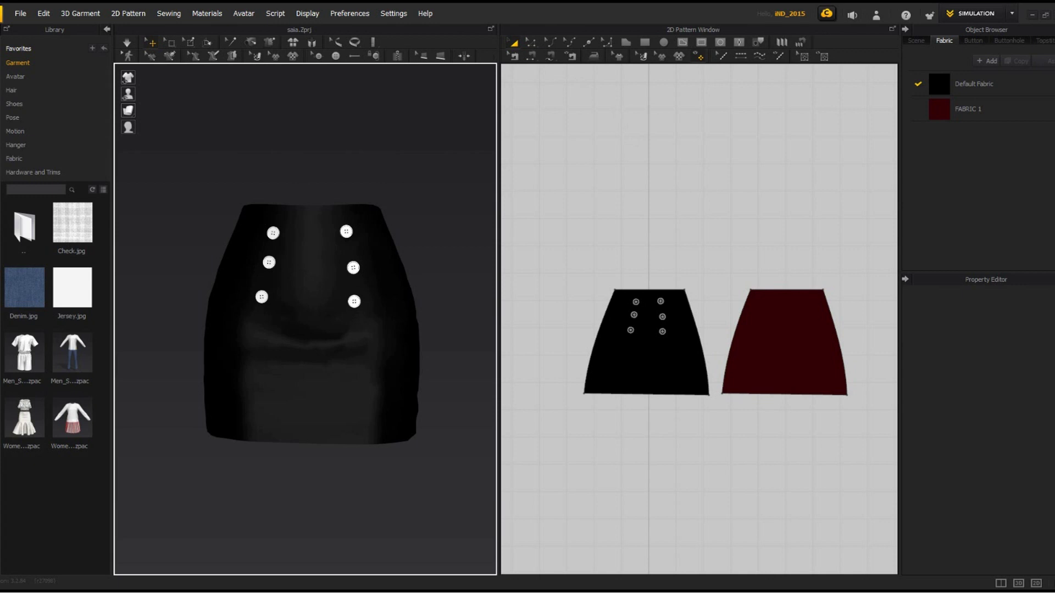
# Load the female avatar into the scene so that it wears the skirt.
pyautogui.click(21, 13)
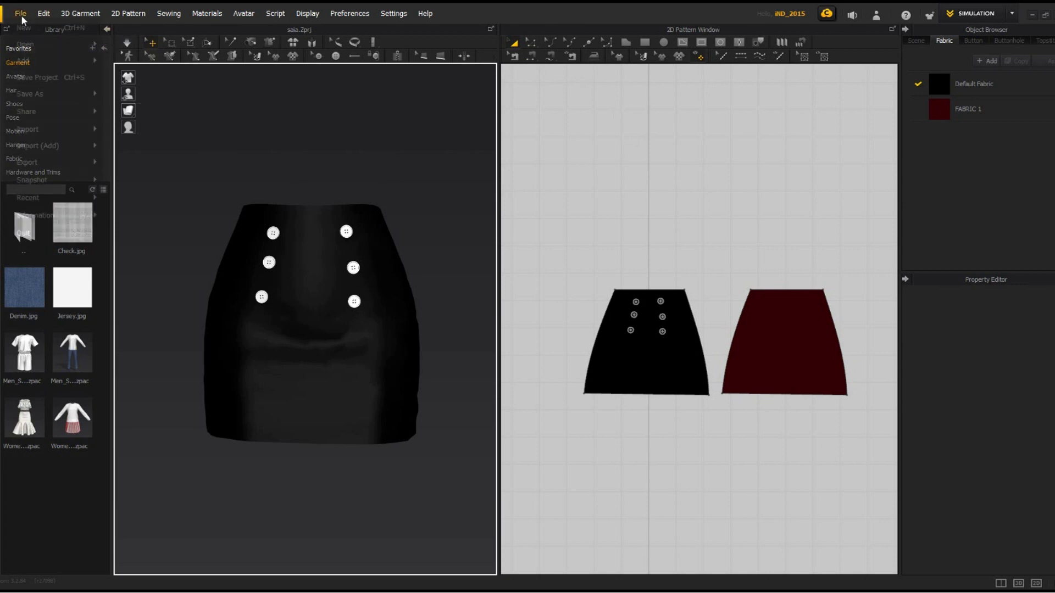
pyautogui.moveTo(40, 42)
pyautogui.click(154, 80)
pyautogui.click(295, 85)
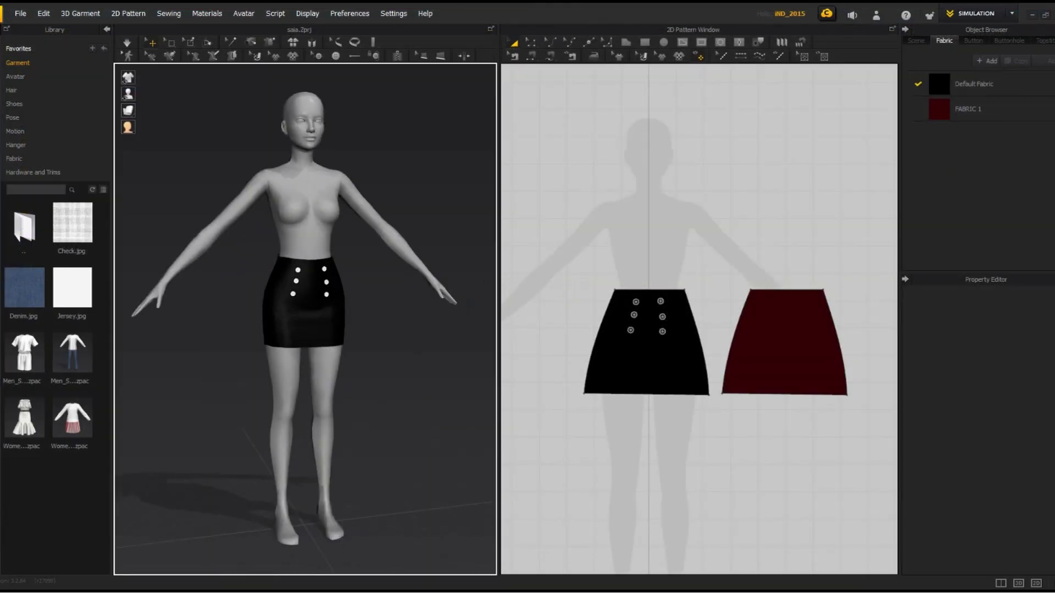
# Draw a tall, narrow rectangular pattern piece beside the avatar's silhouette, above and outside the skirt's front piece.
pyautogui.click(645, 42)
pyautogui.moveTo(543, 162); pyautogui.dragTo(577, 346)
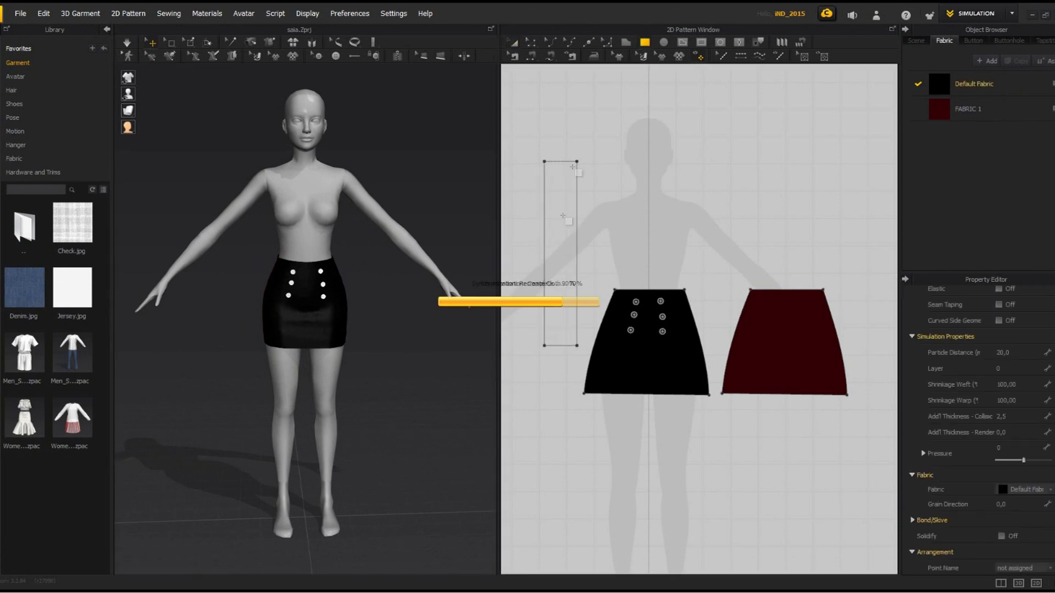
pyautogui.click(561, 295)
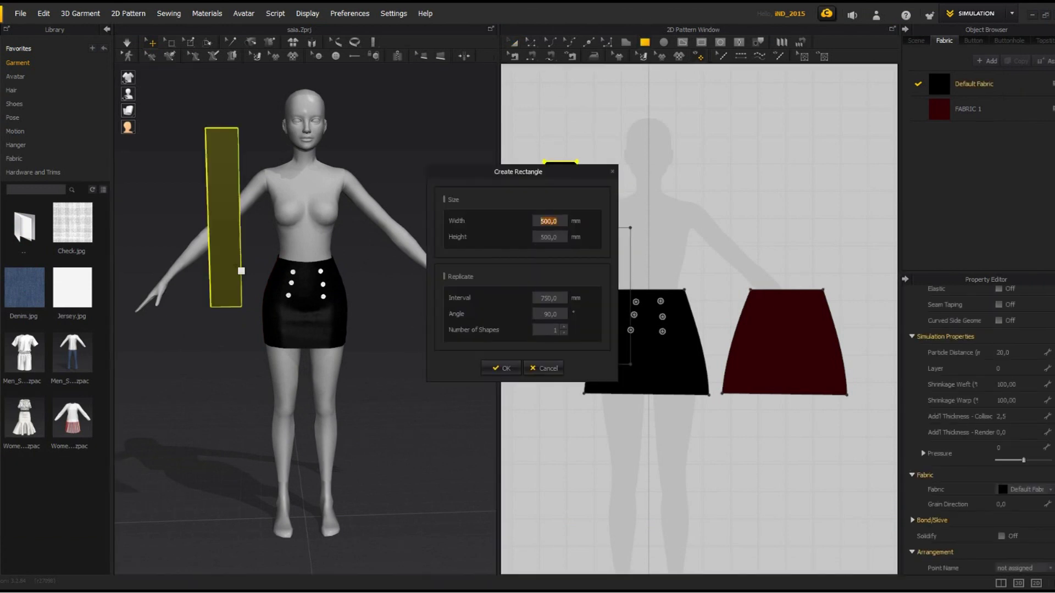
pyautogui.click(612, 171)
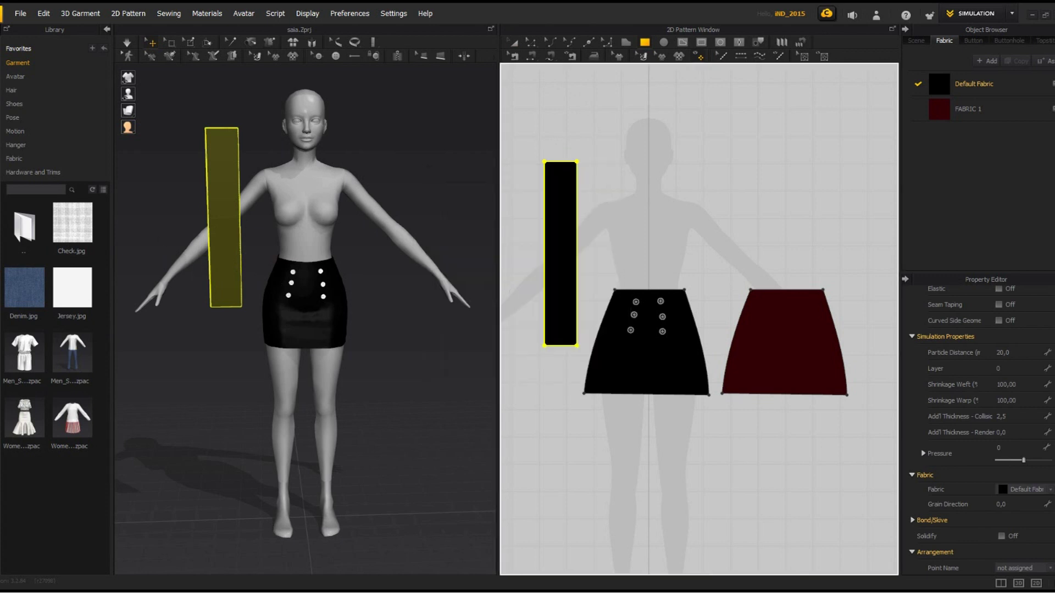
# Show the avatar's arrangement points and dismiss the rectangle size dialog without creating another piece.
pyautogui.click(128, 94)
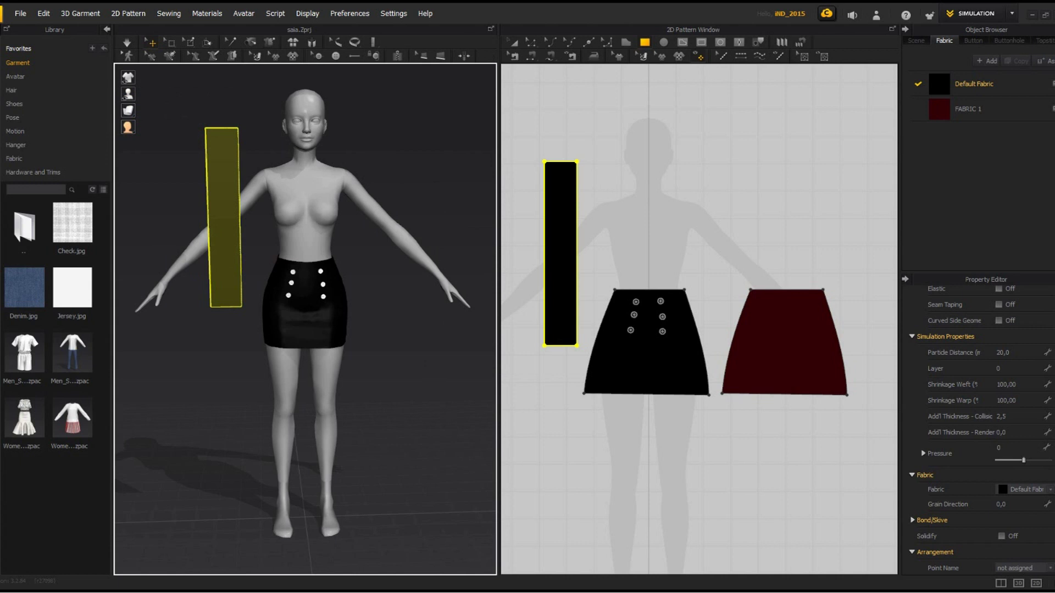
pyautogui.moveTo(128, 94)
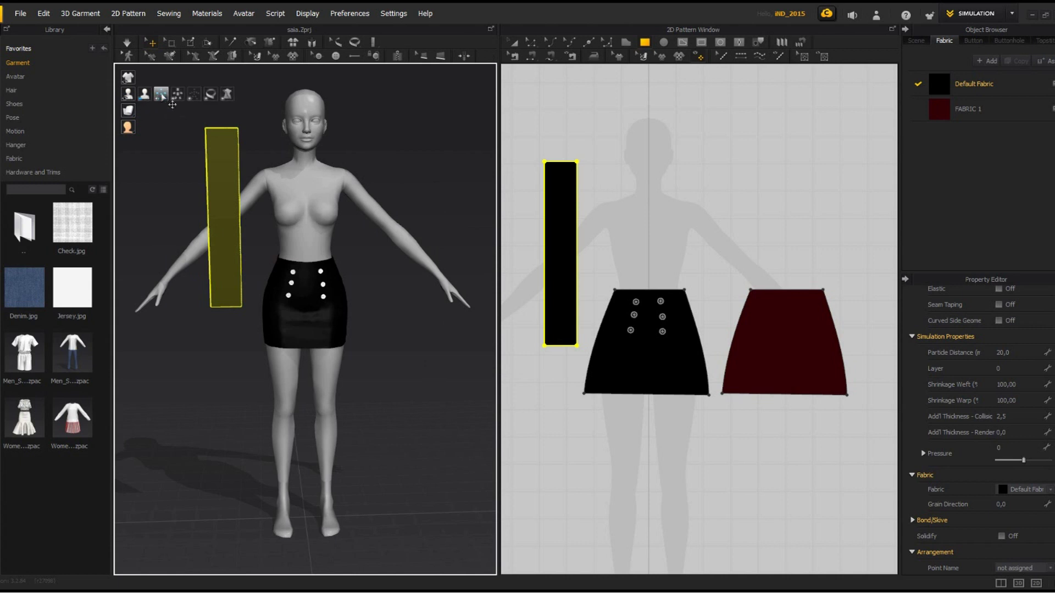
pyautogui.click(161, 94)
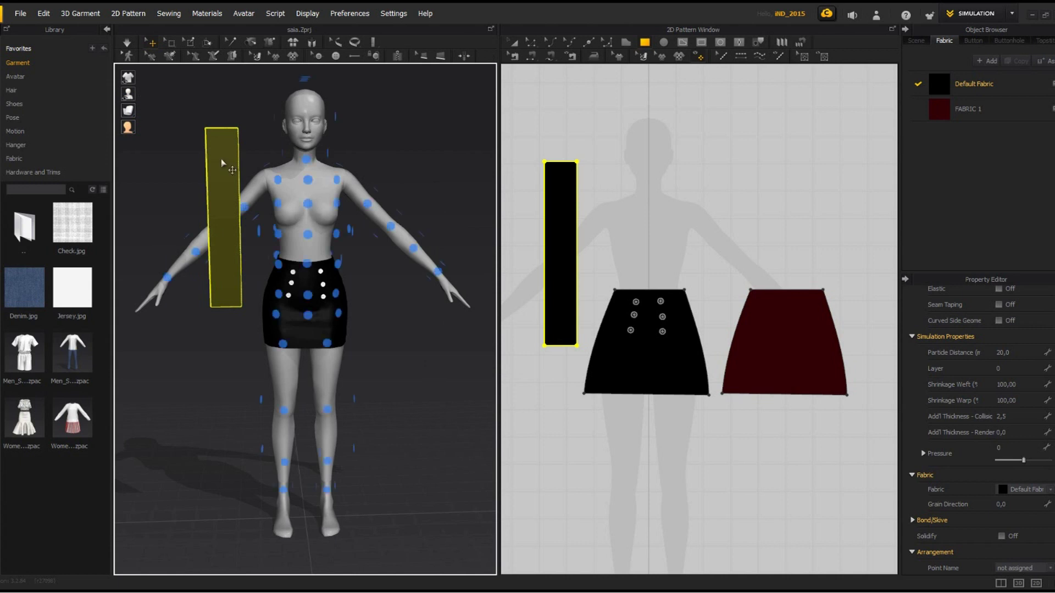
pyautogui.click(628, 177)
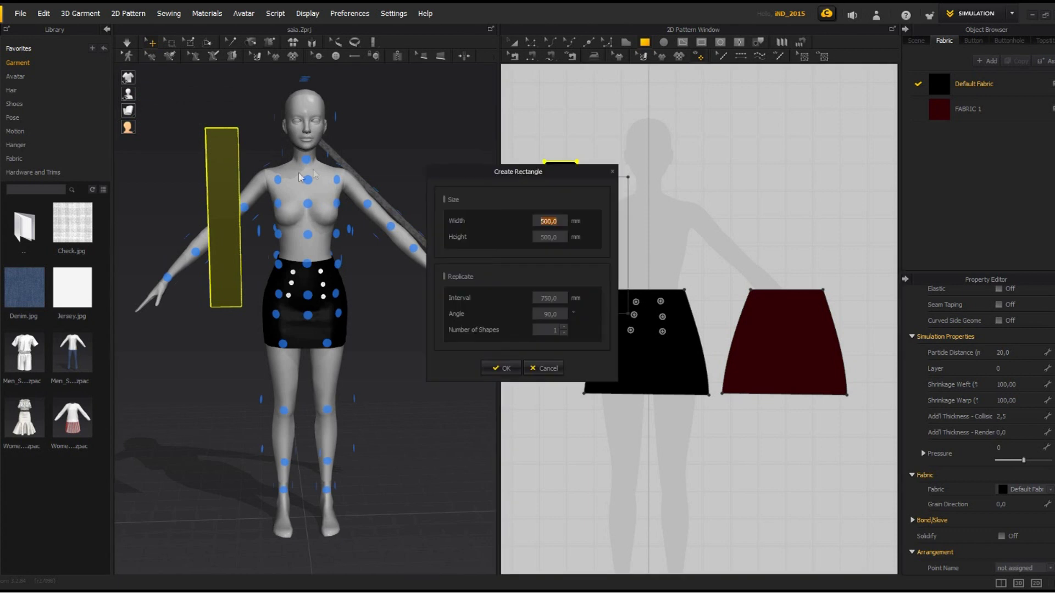
pyautogui.click(612, 172)
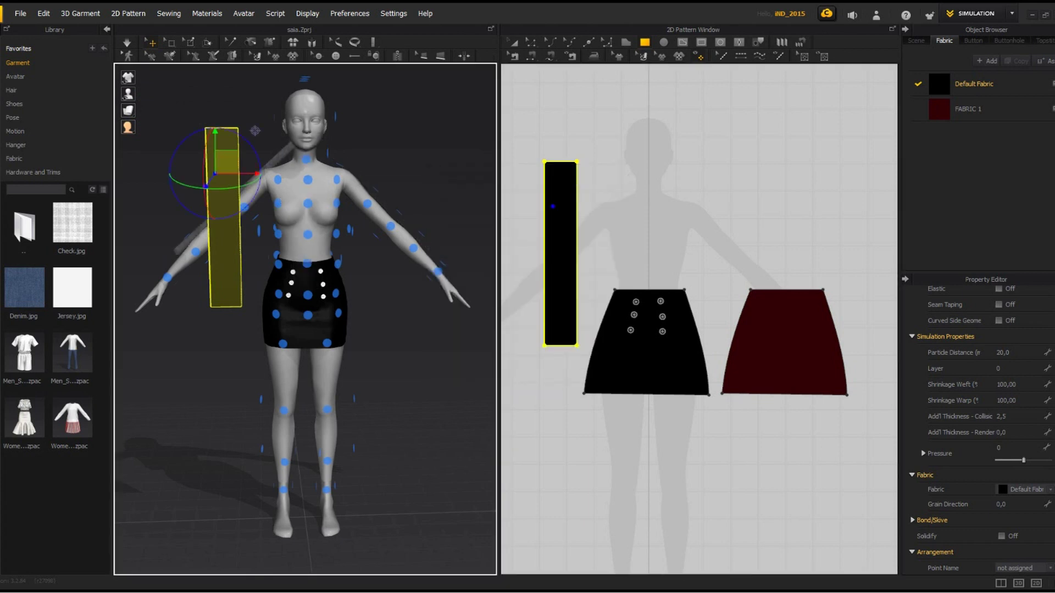
# Arrange the narrow rectangular piece around the avatar's right arm using an arrangement point on that arm.
pyautogui.moveTo(245, 220); pyautogui.dragTo(335, 220, button='right')
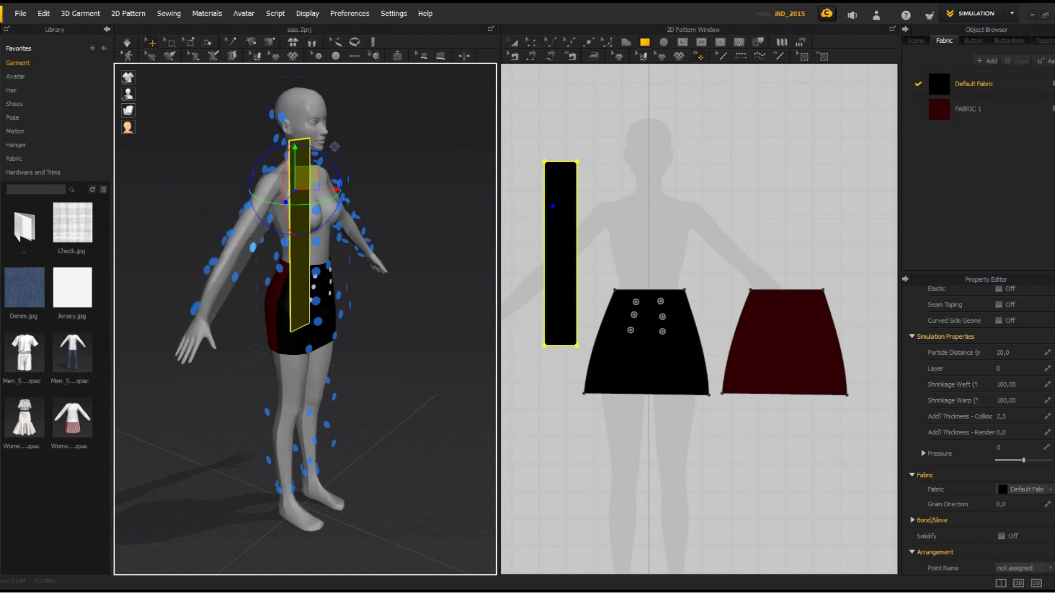
pyautogui.click(253, 248)
pyautogui.moveTo(258, 254); pyautogui.dragTo(195, 253, button='right')
pyautogui.moveTo(287, 155); pyautogui.dragTo(278, 156, button='right')
pyautogui.click(277, 157)
pyautogui.moveTo(258, 192); pyautogui.dragTo(300, 236, button='right')
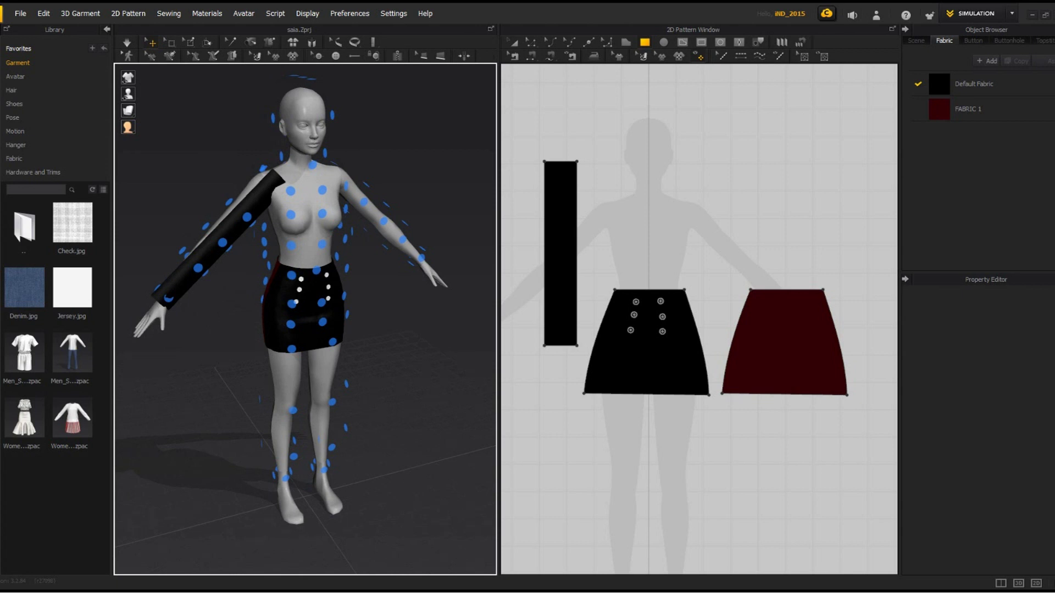
# Select the arm piece and shift it slightly down along the avatar's right arm.
pyautogui.click(558, 224)
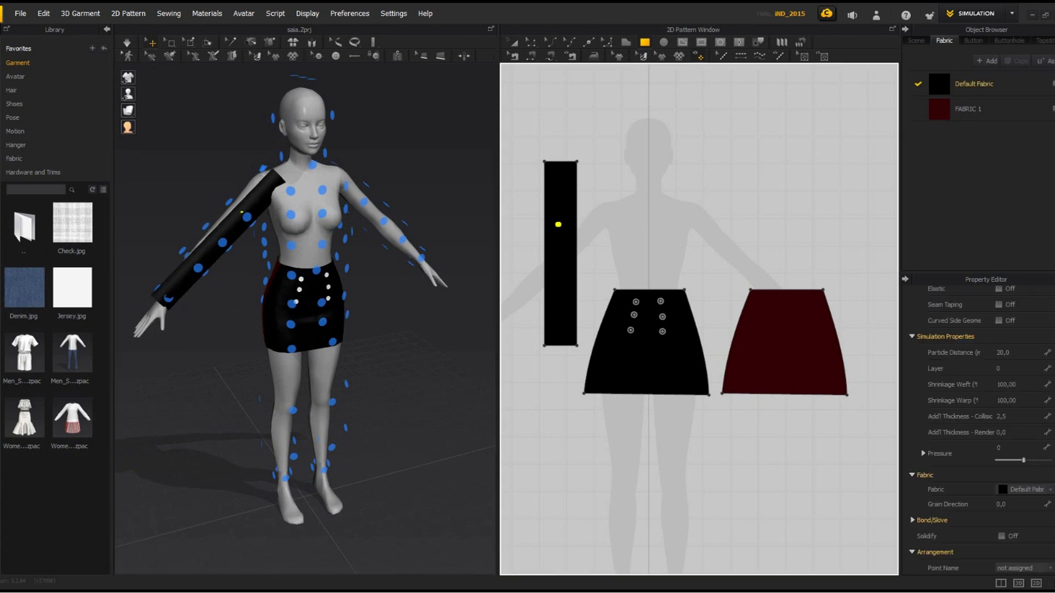
pyautogui.moveTo(165, 297); pyautogui.dragTo(256, 288, button='right')
pyautogui.click(274, 312)
pyautogui.moveTo(316, 331); pyautogui.dragTo(176, 331, button='right')
pyautogui.moveTo(254, 192)
pyautogui.mouseDown()
pyautogui.moveTo(238, 208)
pyautogui.moveTo(252, 211)
pyautogui.mouseUp()
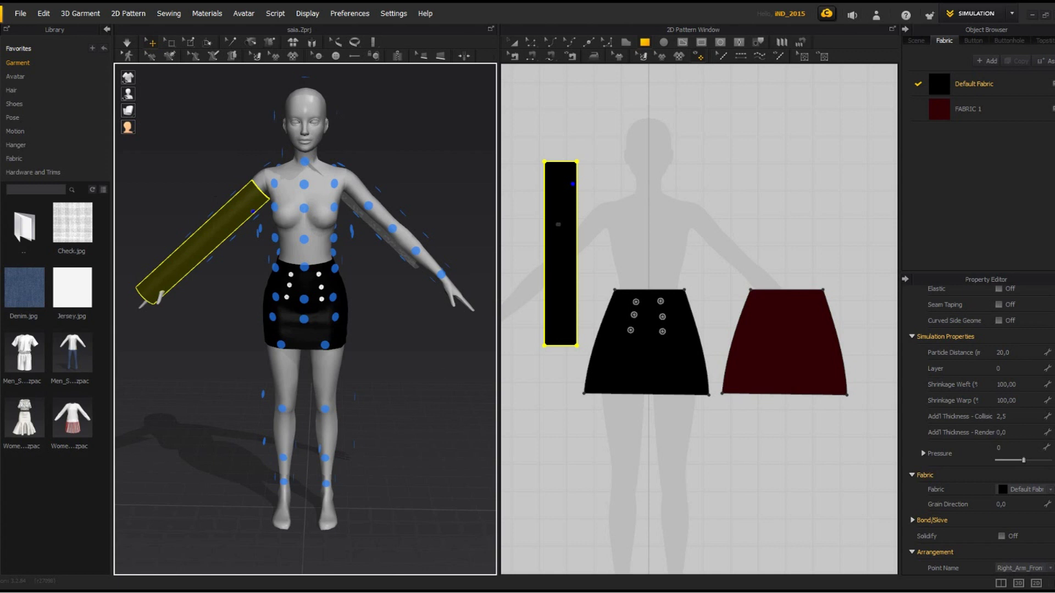
pyautogui.moveTo(440, 369); pyautogui.dragTo(285, 370, button='right')
pyautogui.press('2')
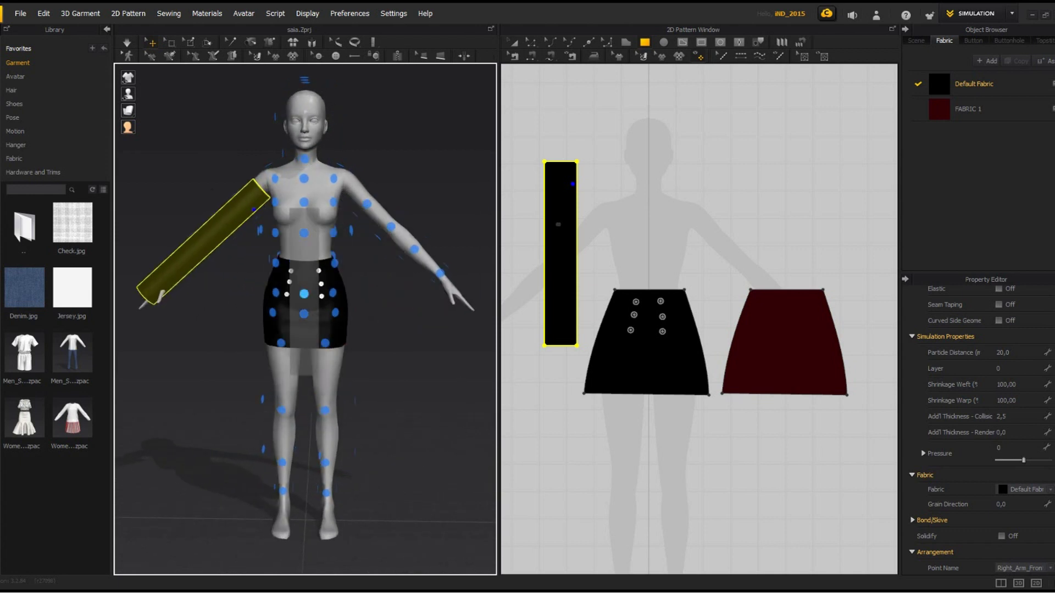
pyautogui.moveTo(438, 361)
pyautogui.mouseDown(button='right')
pyautogui.moveTo(330, 366)
pyautogui.moveTo(431, 357)
pyautogui.mouseUp(button='right')
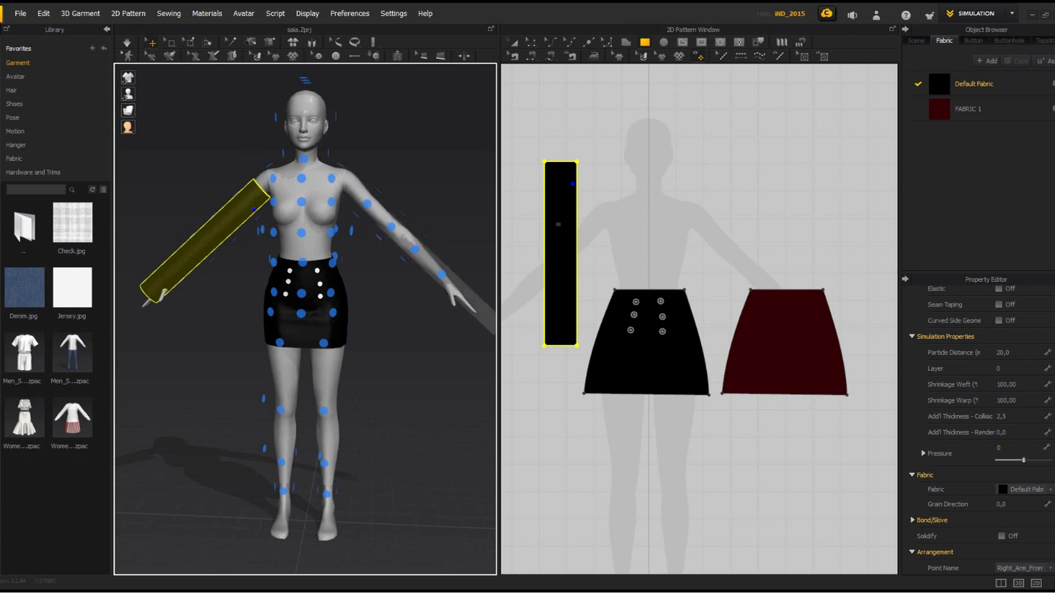
pyautogui.moveTo(407, 242); pyautogui.dragTo(423, 242, button='right')
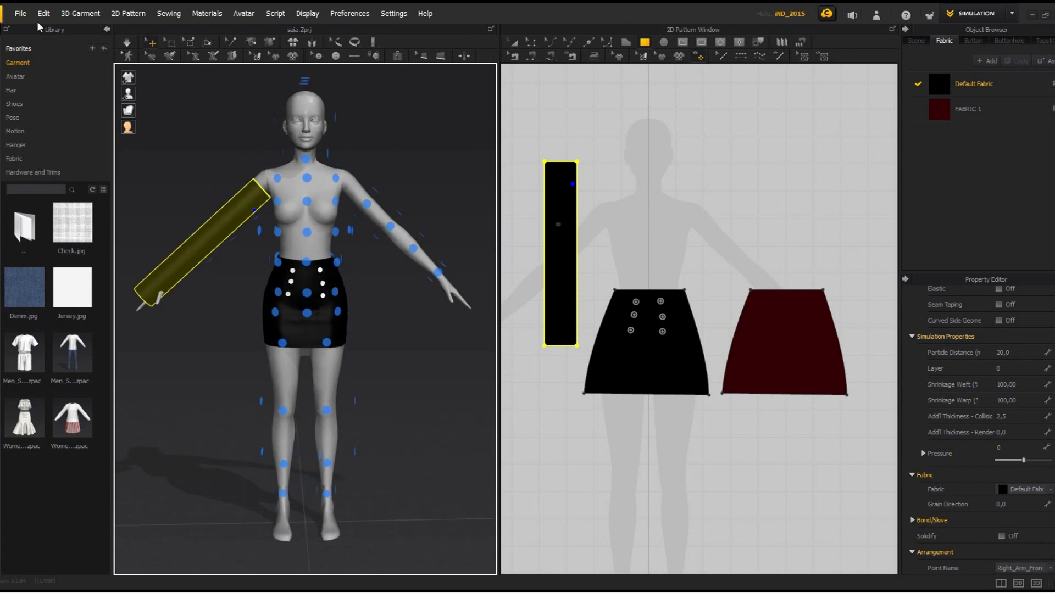